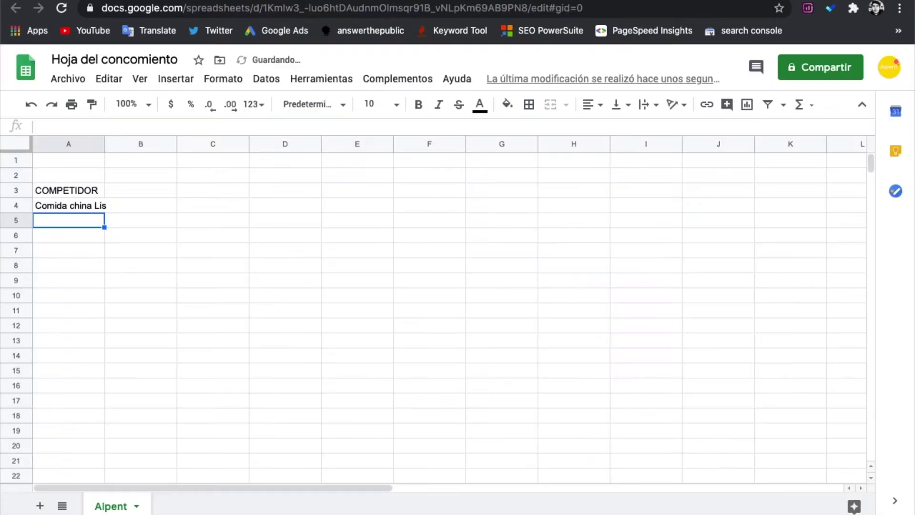
Enter "chat automatizado" in cell B4 and widen columns A and B to fit their text
{"action": "left_click", "coordinate": [157, 210]}
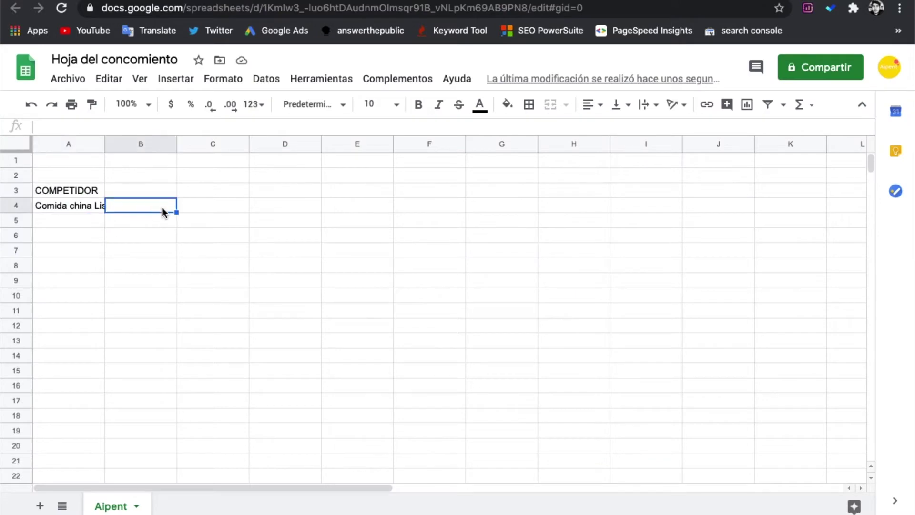
{"action": "left_click_drag", "start_coordinate": [103, 145], "coordinate": [112, 145]}
{"action": "type", "text": "chat aut"}
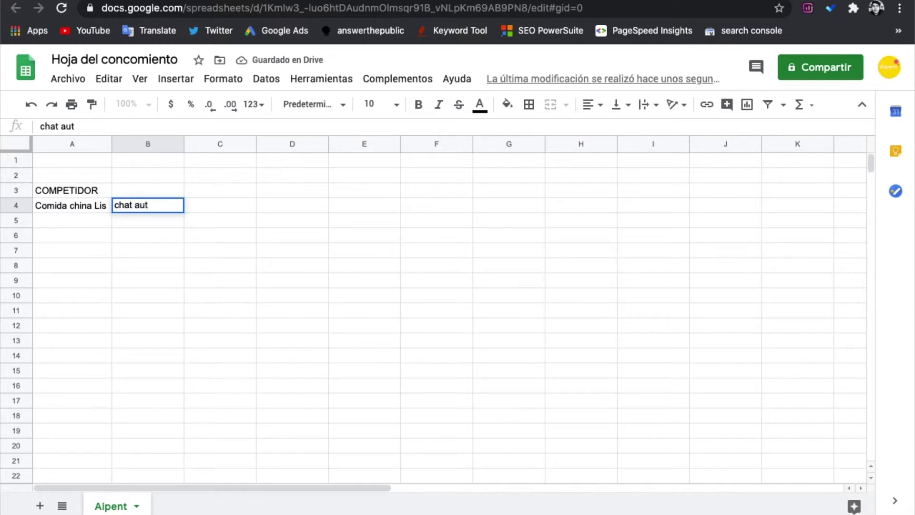
{"action": "type", "text": "omari"}
{"action": "key", "text": "BackSpace"}
{"action": "type", "text": "tizado"}
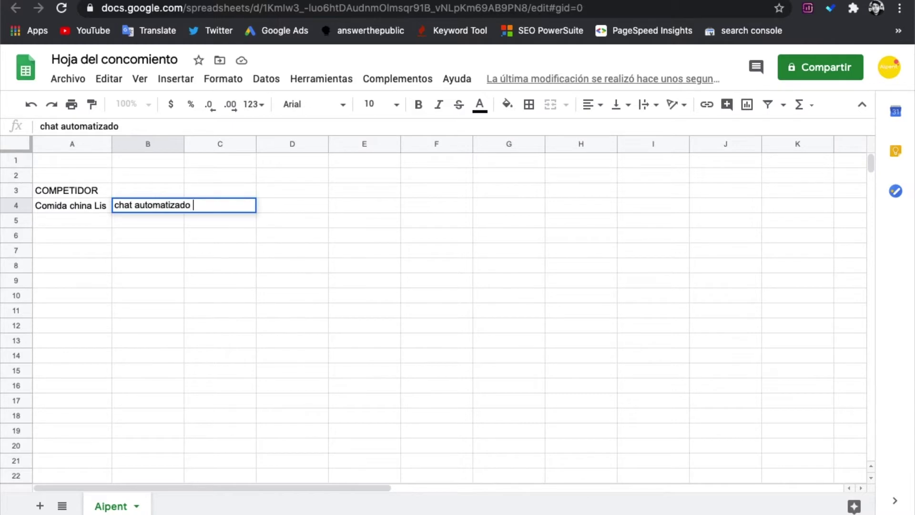
{"action": "key", "text": "Return"}
{"action": "left_click_drag", "start_coordinate": [183, 143], "coordinate": [198, 143]}
{"action": "left_click", "coordinate": [202, 207]}
Switch to the Comida China Lis page on Facebook and examine its opening hours, creation date, contact details and location
{"action": "key", "text": "ctrl+Tab"}
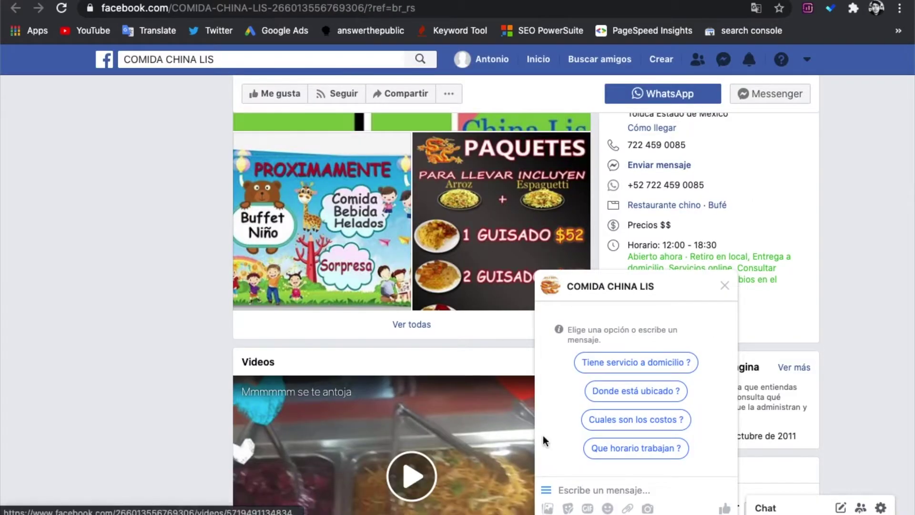
{"action": "left_click", "coordinate": [690, 292]}
{"action": "scroll", "coordinate": [659, 302], "scroll_direction": "up", "scroll_amount": 4}
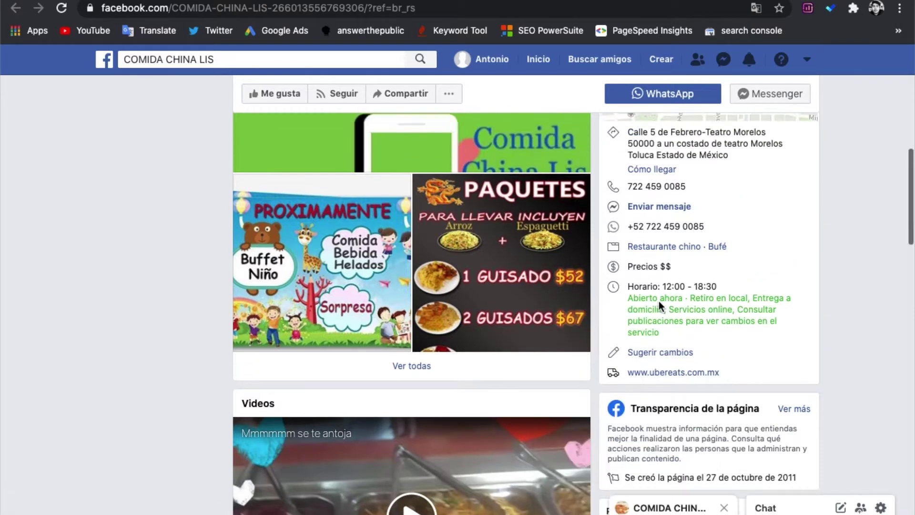
{"action": "scroll", "coordinate": [659, 301], "scroll_direction": "down", "scroll_amount": 2}
{"action": "scroll", "coordinate": [659, 301], "scroll_direction": "down", "scroll_amount": 4}
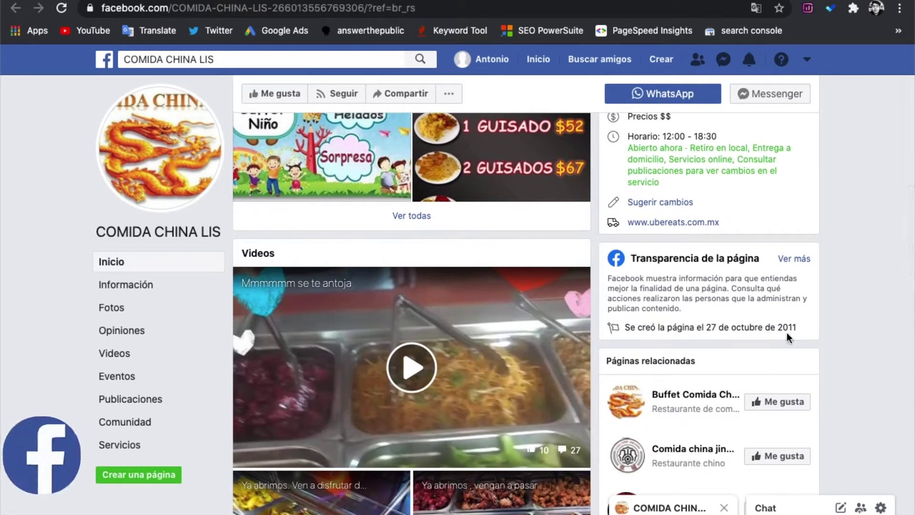
{"action": "double_click", "coordinate": [787, 329]}
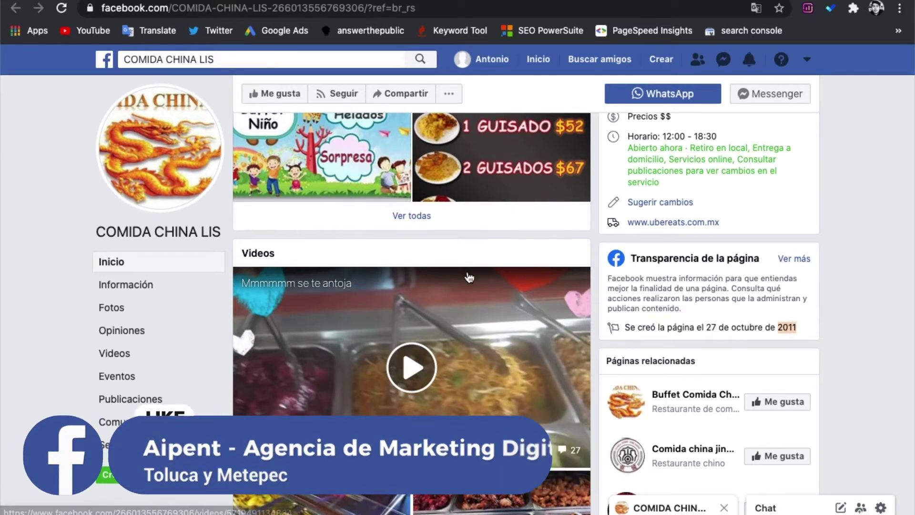
{"action": "scroll", "coordinate": [477, 281], "scroll_direction": "up", "scroll_amount": 4}
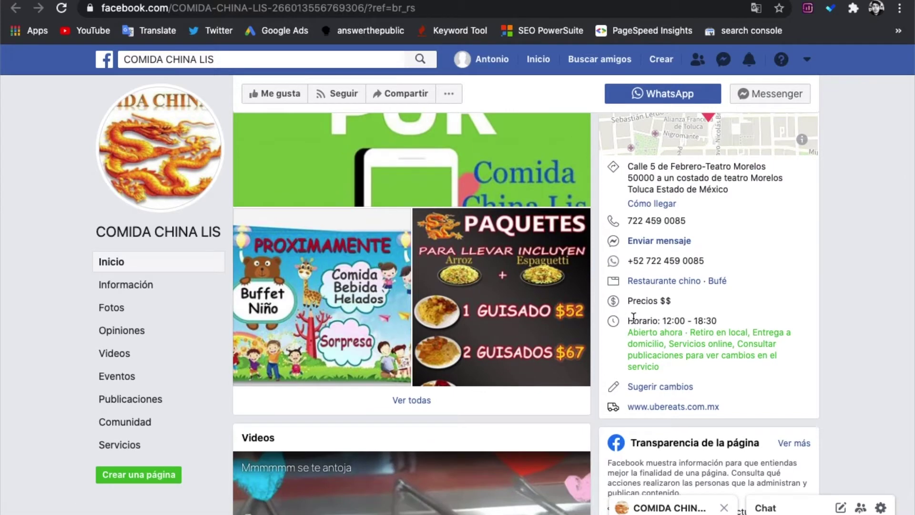
{"action": "left_click_drag", "start_coordinate": [634, 318], "coordinate": [727, 319]}
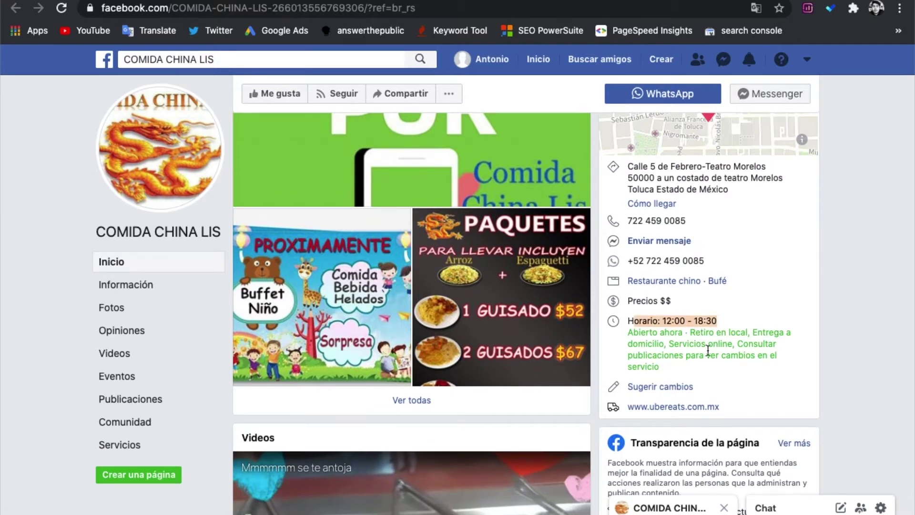
{"action": "scroll", "coordinate": [637, 329], "scroll_direction": "up", "scroll_amount": 1}
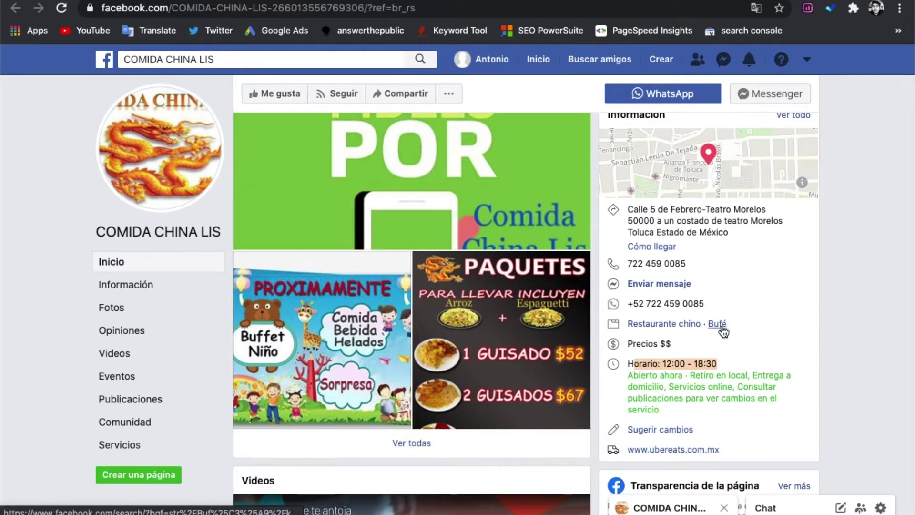
{"action": "scroll", "coordinate": [718, 334], "scroll_direction": "up", "scroll_amount": 2}
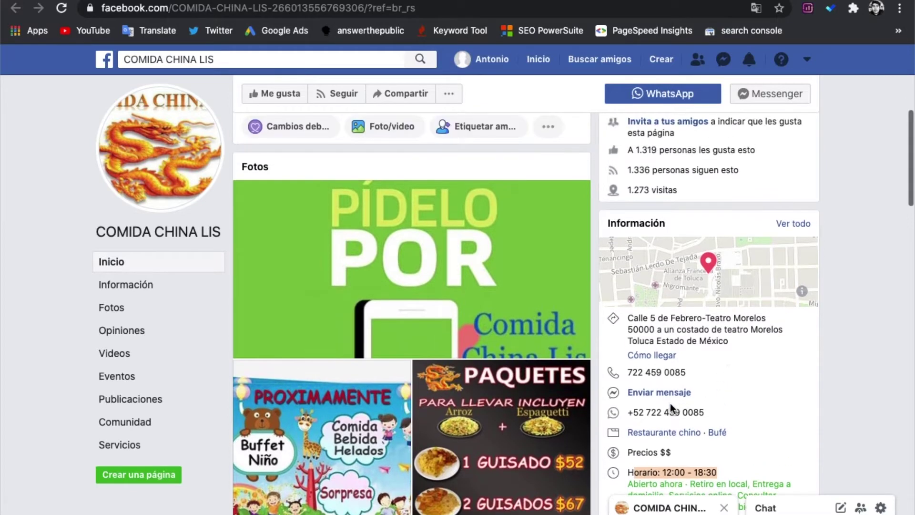
{"action": "scroll", "coordinate": [673, 347], "scroll_direction": "up", "scroll_amount": 2}
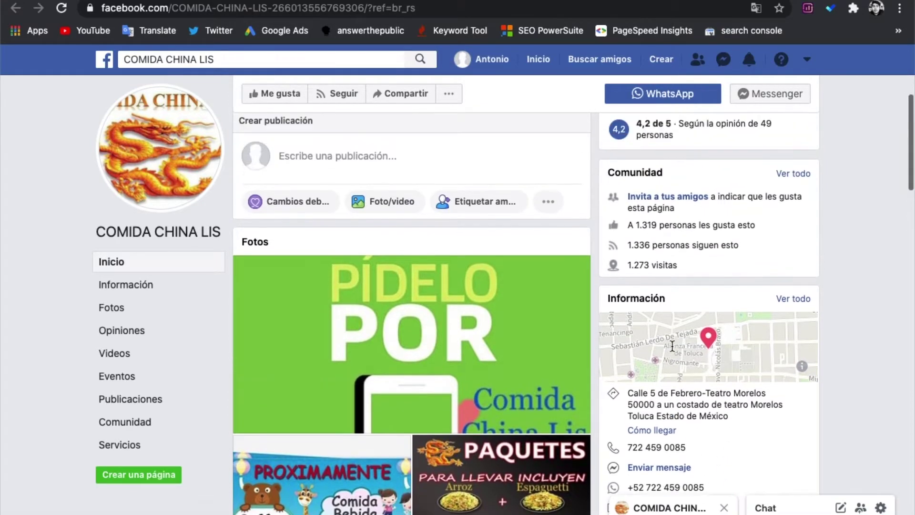
Switch back to Google Sheets and enter "Cuentan con descripción y datos importantes como télefono, horarios etc." in cell A5
{"action": "key", "text": "ctrl+Tab"}
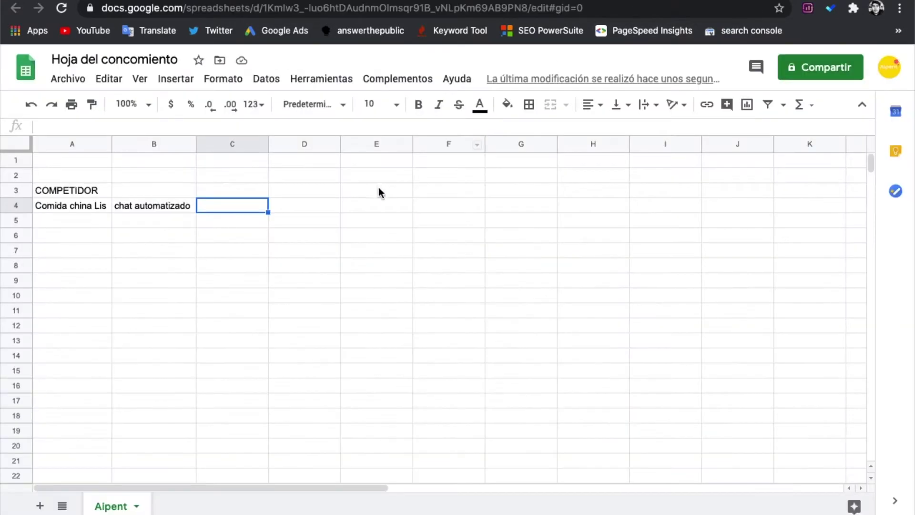
{"action": "left_click", "coordinate": [64, 220]}
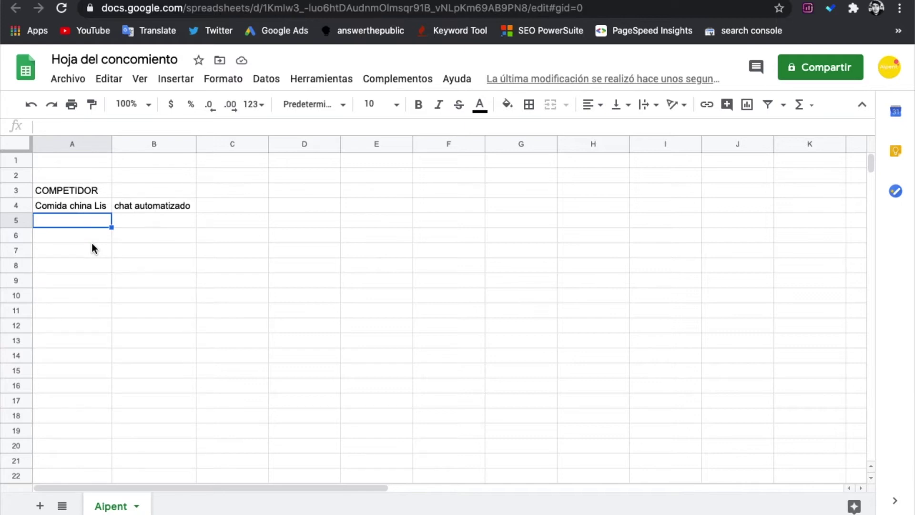
{"action": "type", "text": "Cuentan con descripción y datos importantes como télefono "}
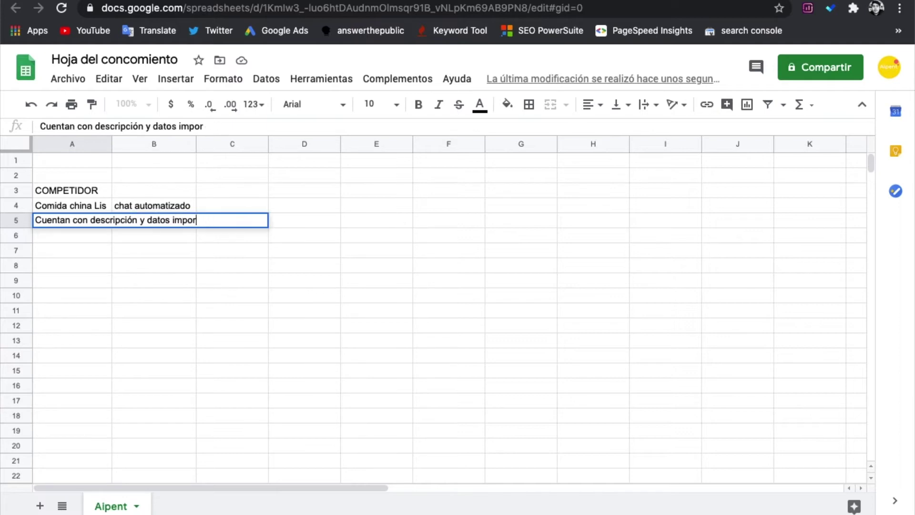
{"action": "type", "text": " horarios etc."}
{"action": "key", "text": "Return"}
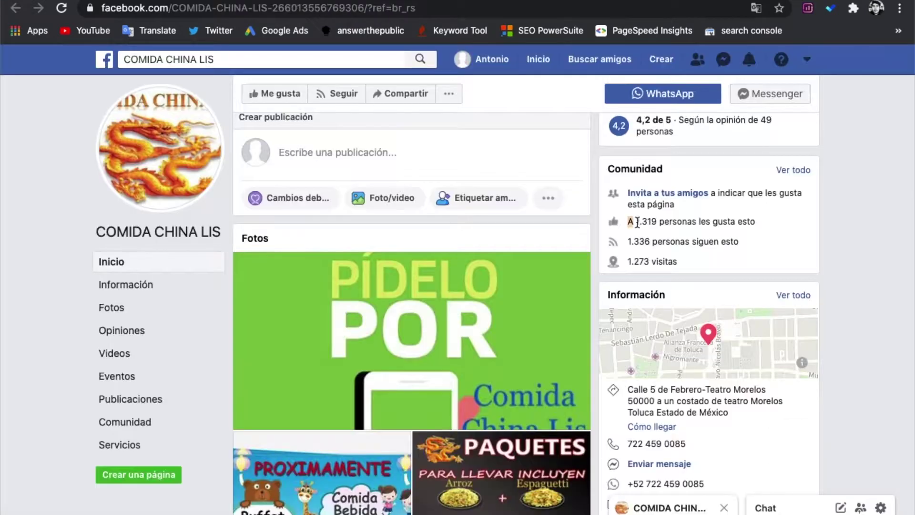
Review the restaurant's community likes and visits on Facebook, plus its logo and cover image
{"action": "left_click_drag", "start_coordinate": [629, 221], "coordinate": [683, 226]}
{"action": "left_click", "coordinate": [667, 258]}
{"action": "scroll", "coordinate": [579, 236], "scroll_direction": "up", "scroll_amount": 2}
{"action": "scroll", "coordinate": [579, 237], "scroll_direction": "down", "scroll_amount": 2}
{"action": "scroll", "coordinate": [579, 236], "scroll_direction": "up", "scroll_amount": 5}
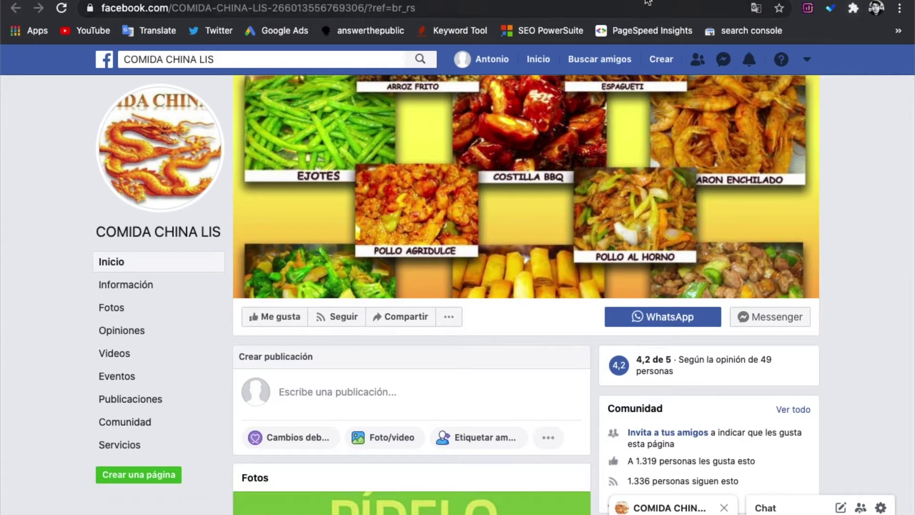
Return to Google Sheets and enter the heading "MEJORAS" in cell C4
{"action": "key", "text": "ctrl+Tab"}
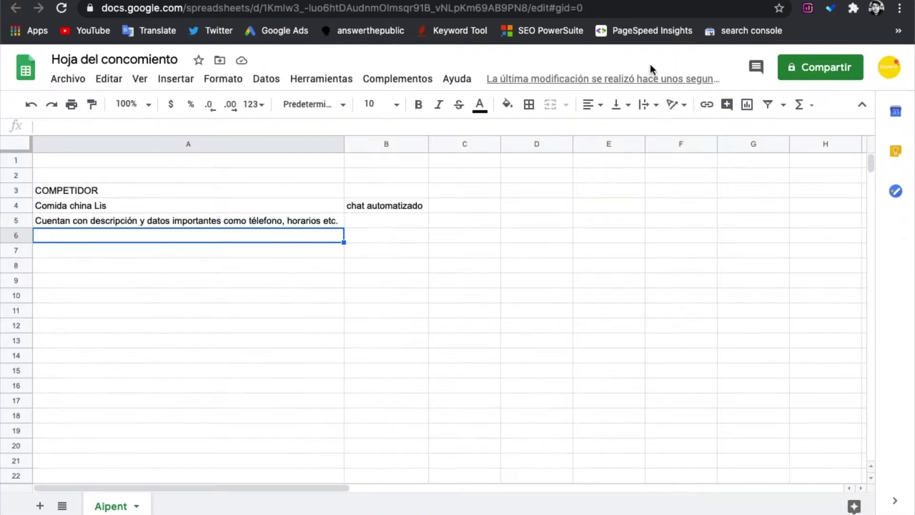
{"action": "left_click", "coordinate": [465, 204]}
{"action": "double_click", "coordinate": [465, 204]}
{"action": "type", "text": "MEJOR"}
{"action": "key", "text": "Return"}
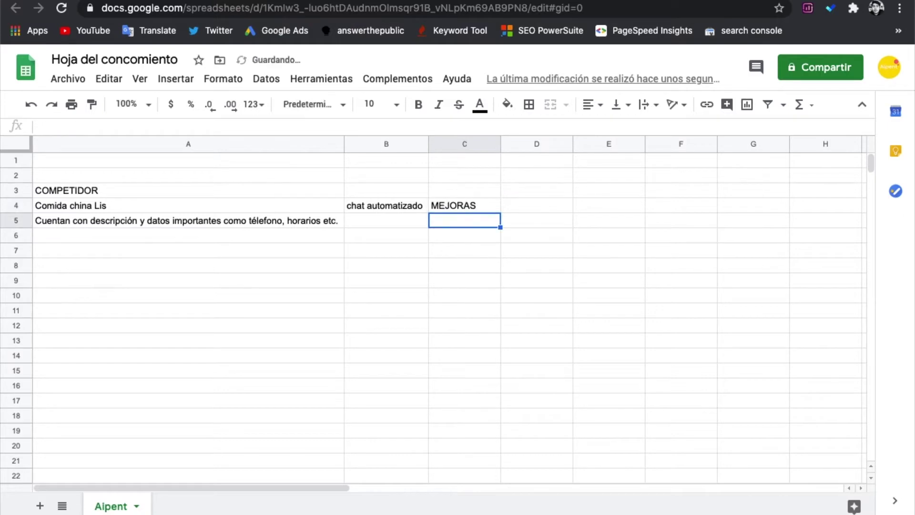
Enter the improvement note "mejorar el logo y cover" in cell C5 under the MEJORAS heading
{"action": "type", "text": "mejorar"}
{"action": "key", "text": "BackSpace"}
{"action": "type", "text": "el logo y"}
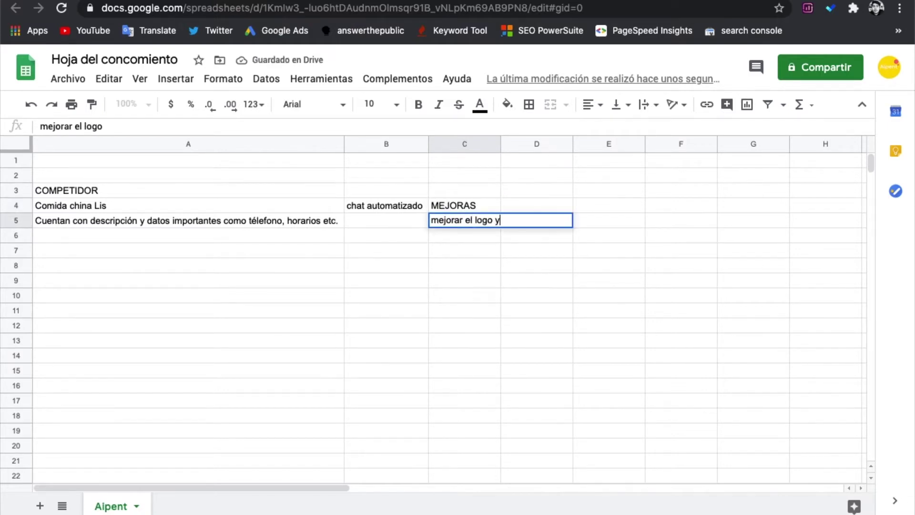
{"action": "type", "text": " cover"}
{"action": "key", "text": "Return"}
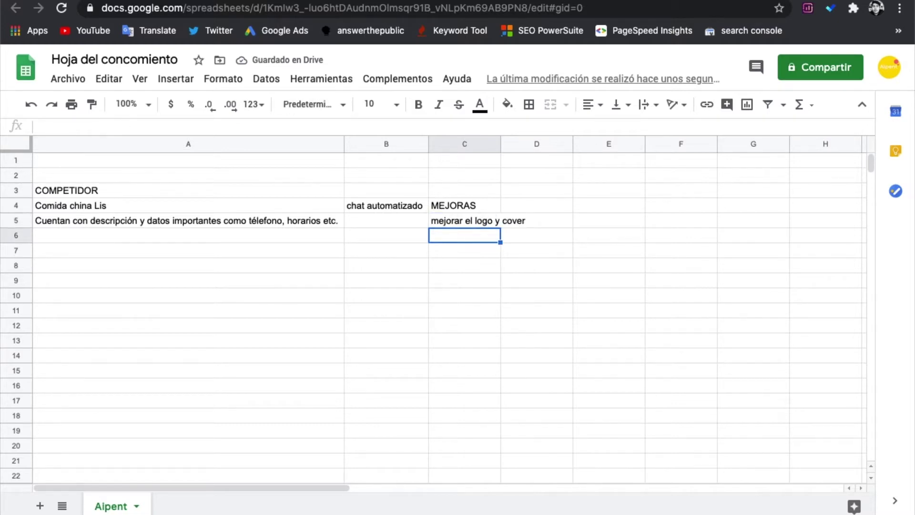
Switch to the restaurant's Facebook page and look through the contact details and description in its Información section
{"action": "key", "text": "ctrl+Tab"}
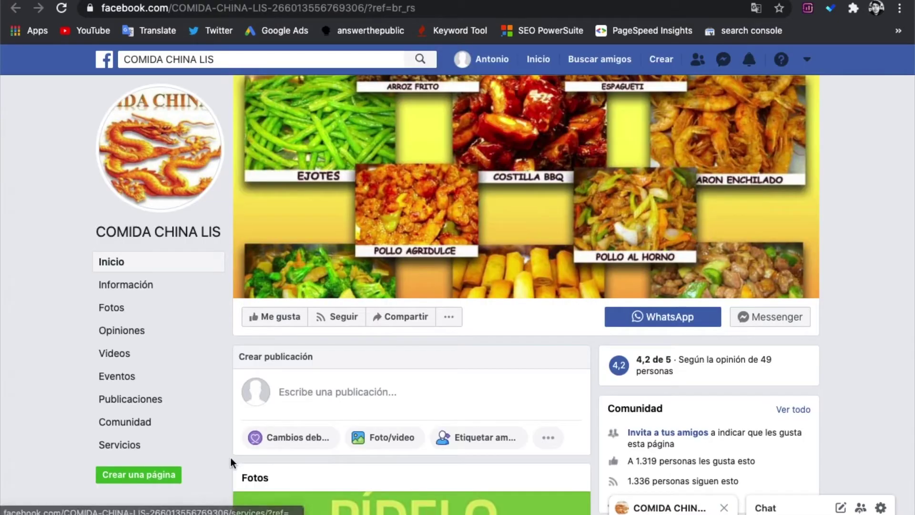
{"action": "scroll", "coordinate": [230, 457], "scroll_direction": "down", "scroll_amount": 6}
{"action": "left_click", "coordinate": [172, 299]}
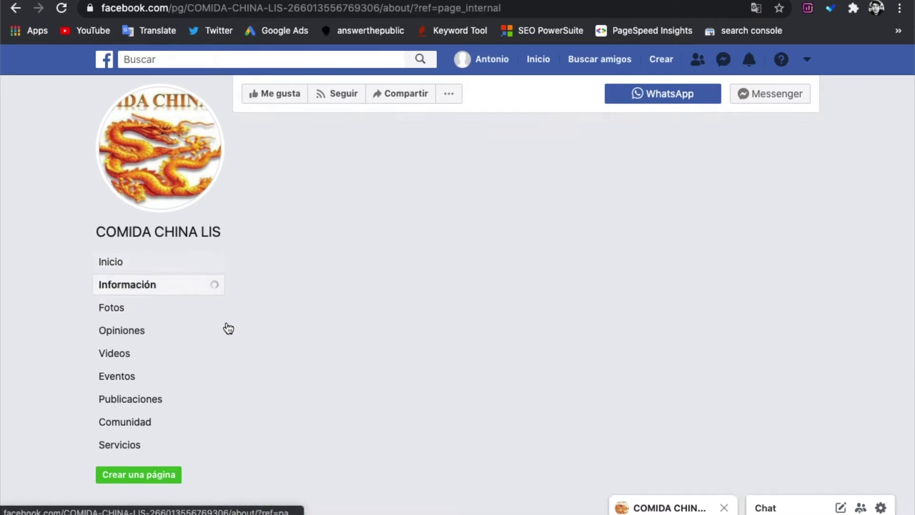
{"action": "scroll", "coordinate": [365, 371], "scroll_direction": "down", "scroll_amount": 9}
{"action": "scroll", "coordinate": [363, 370], "scroll_direction": "down", "scroll_amount": 3}
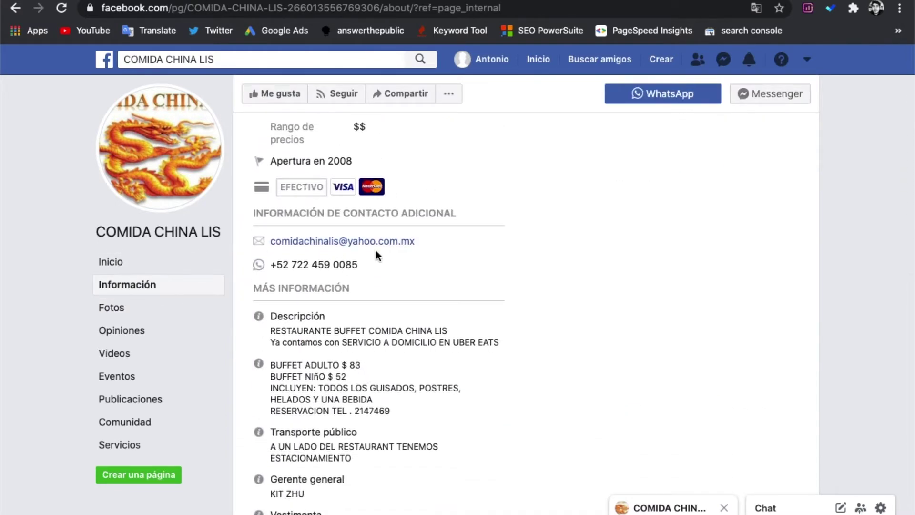
{"action": "scroll", "coordinate": [359, 216], "scroll_direction": "up", "scroll_amount": 1}
{"action": "scroll", "coordinate": [361, 219], "scroll_direction": "down", "scroll_amount": 2}
{"action": "key", "text": "alt+Left"}
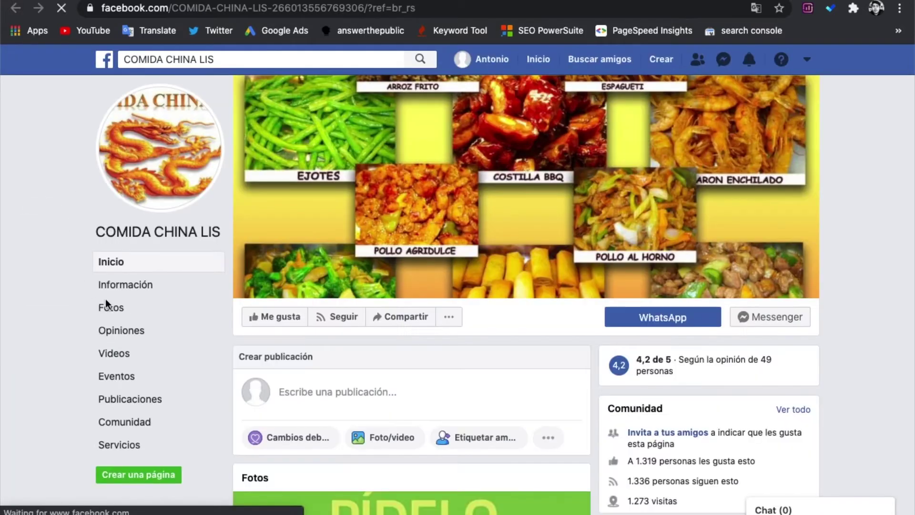
Reopen the restaurant's Información section and examine its location map and business description
{"action": "left_click", "coordinate": [137, 286]}
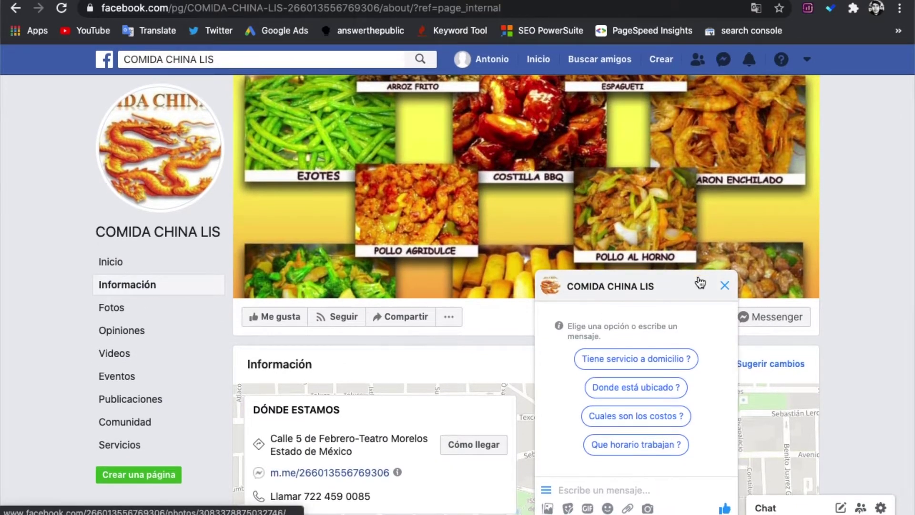
{"action": "left_click", "coordinate": [688, 291]}
{"action": "scroll", "coordinate": [688, 292], "scroll_direction": "down", "scroll_amount": 3}
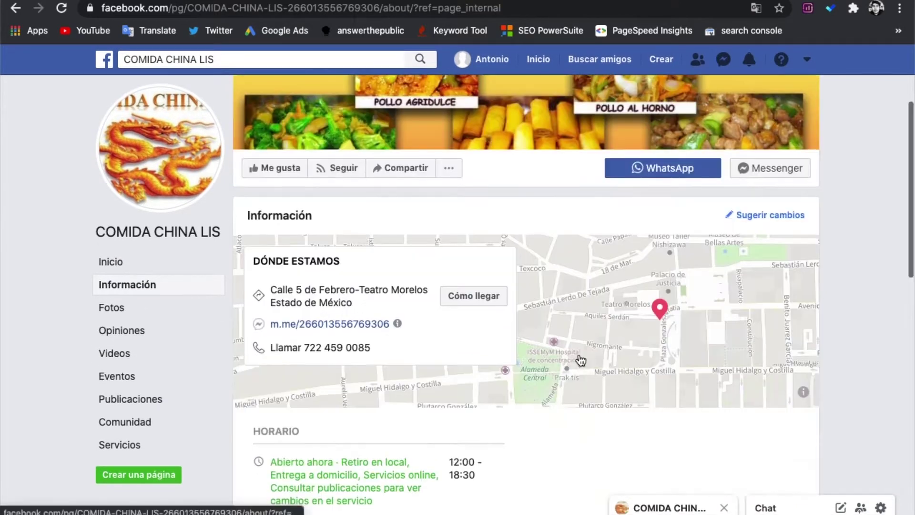
{"action": "scroll", "coordinate": [643, 343], "scroll_direction": "up", "scroll_amount": 3}
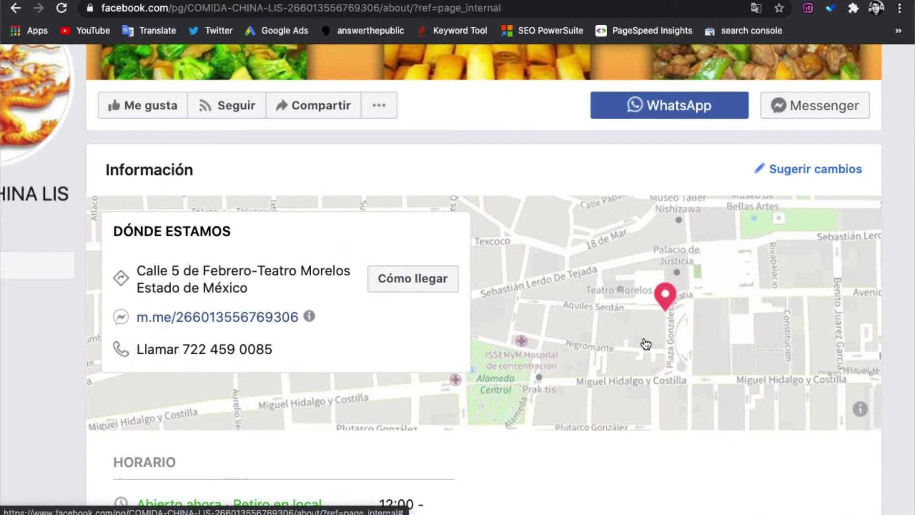
{"action": "scroll", "coordinate": [645, 341], "scroll_direction": "down", "scroll_amount": 3}
{"action": "scroll", "coordinate": [580, 362], "scroll_direction": "up", "scroll_amount": 3}
{"action": "scroll", "coordinate": [581, 367], "scroll_direction": "down", "scroll_amount": 5}
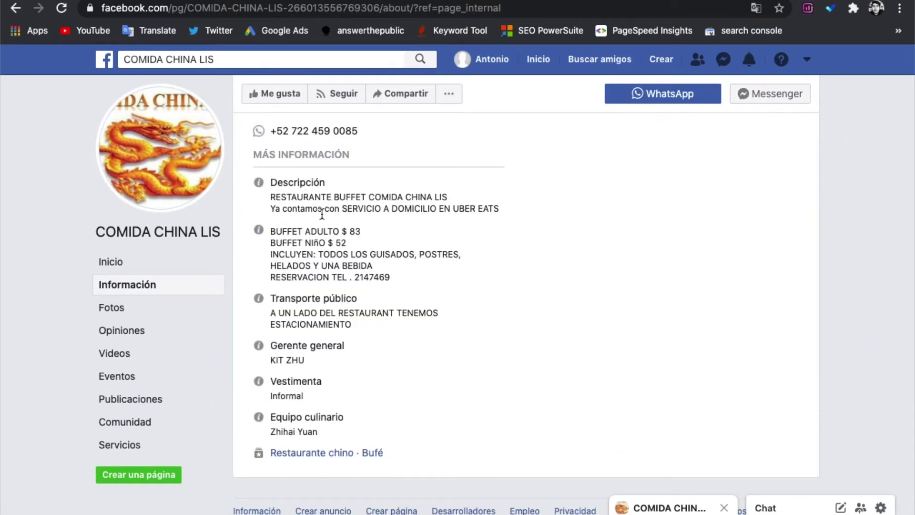
{"action": "left_click_drag", "start_coordinate": [504, 210], "coordinate": [282, 198]}
{"action": "left_click", "coordinate": [245, 206]}
{"action": "left_click", "coordinate": [269, 202]}
Switch to Google Sheets and enter the note "descripción corta pero otorge valor." in cell A6
{"action": "key", "text": "ctrl+Tab"}
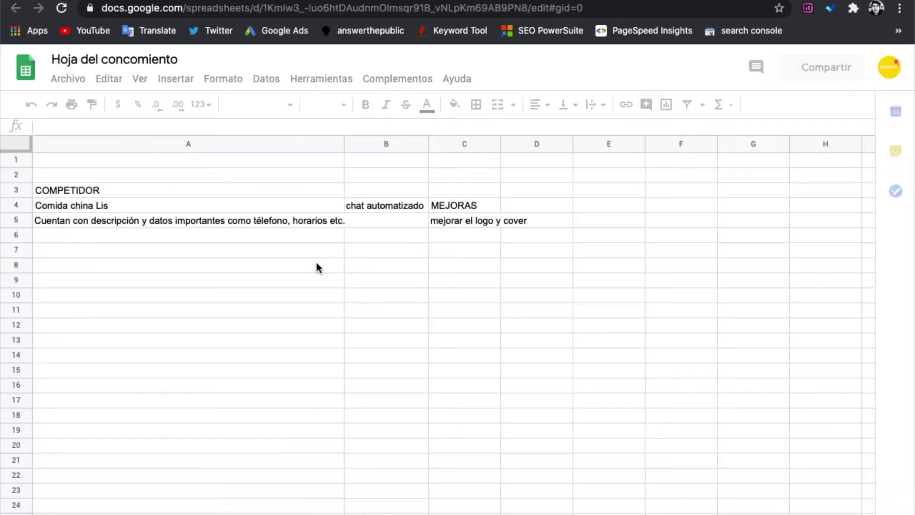
{"action": "left_click", "coordinate": [317, 266]}
{"action": "left_click", "coordinate": [280, 221]}
{"action": "left_click", "coordinate": [279, 236]}
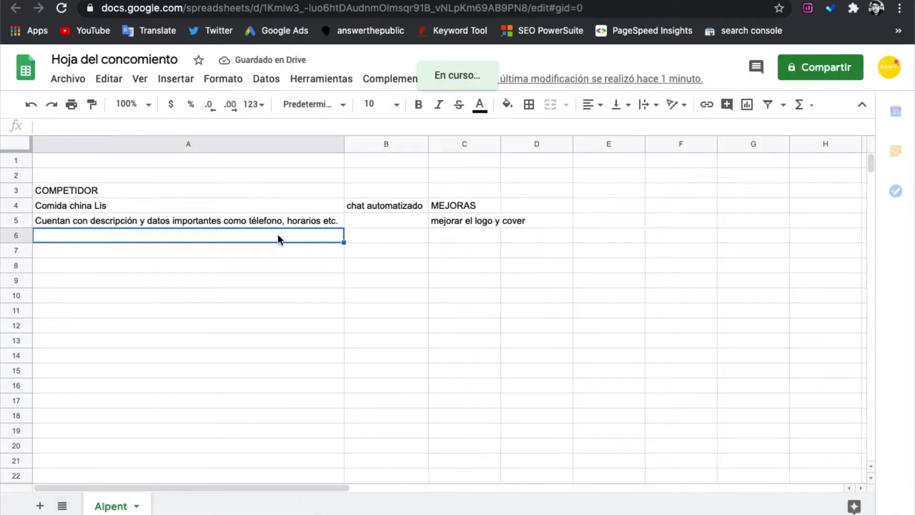
{"action": "type", "text": "descripci"}
{"action": "type", "text": "ón corta pero otorge valor."}
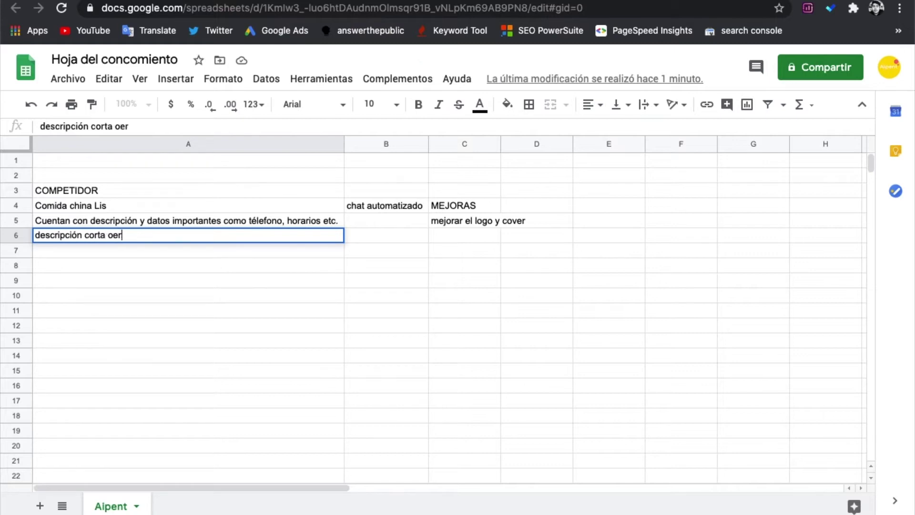
{"action": "key", "text": "Return"}
Switch to the restaurant's Facebook page and read through the customer reviews and the business's replies in its Opiniones section
{"action": "key", "text": "ctrl+shift+Tab"}
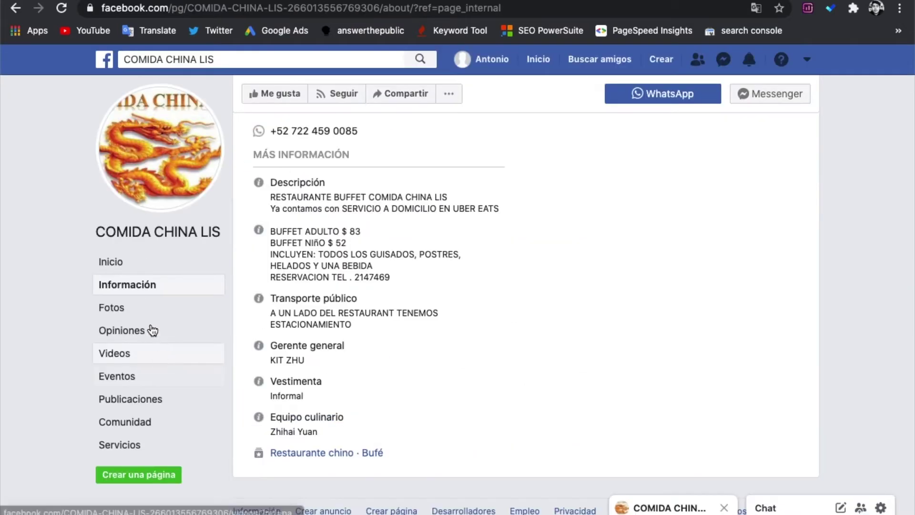
{"action": "left_click", "coordinate": [143, 336]}
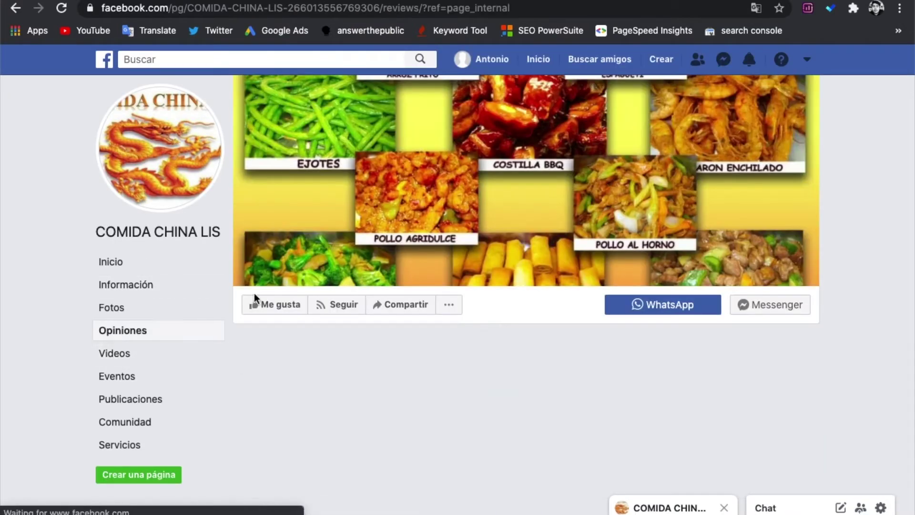
{"action": "scroll", "coordinate": [249, 341], "scroll_direction": "down", "scroll_amount": 4}
{"action": "scroll", "coordinate": [249, 342], "scroll_direction": "down", "scroll_amount": 3}
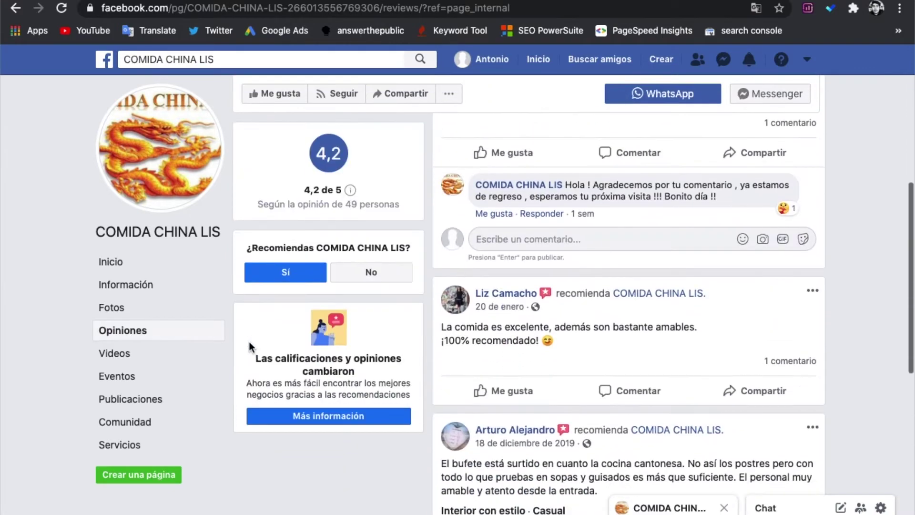
{"action": "scroll", "coordinate": [707, 252], "scroll_direction": "up", "scroll_amount": 3}
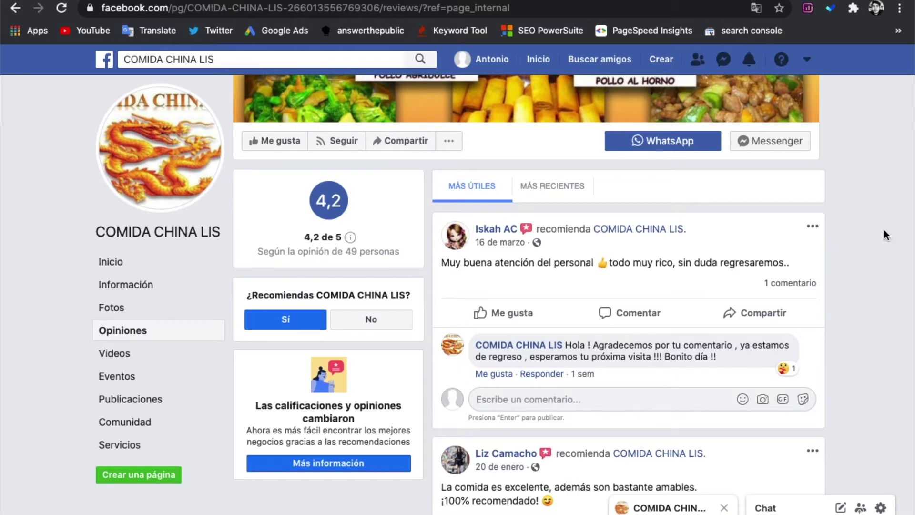
{"action": "scroll", "coordinate": [768, 255], "scroll_direction": "down", "scroll_amount": 3}
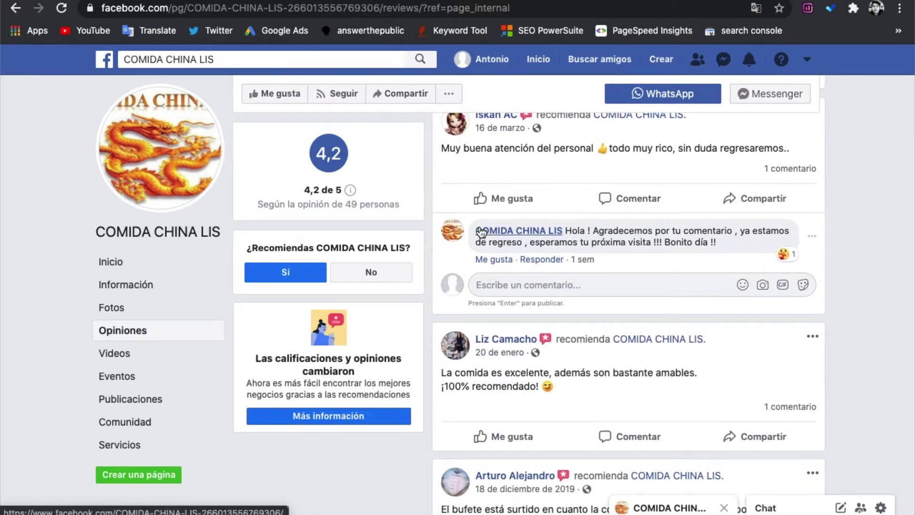
{"action": "scroll", "coordinate": [567, 276], "scroll_direction": "down", "scroll_amount": 2}
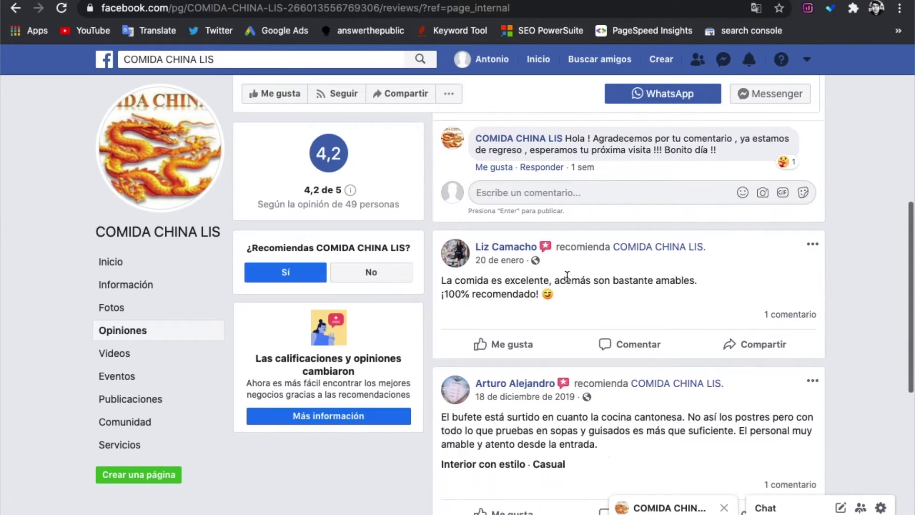
{"action": "scroll", "coordinate": [568, 277], "scroll_direction": "down", "scroll_amount": 3}
{"action": "scroll", "coordinate": [566, 276], "scroll_direction": "down", "scroll_amount": 10}
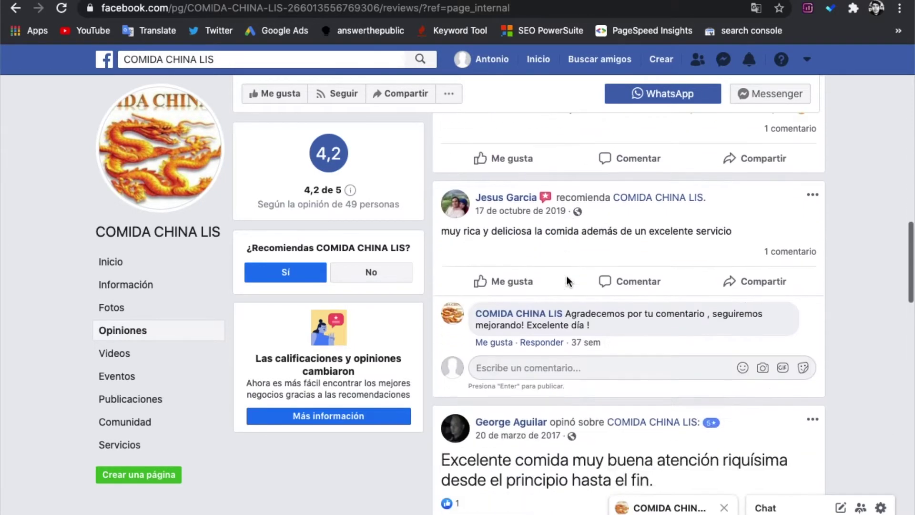
{"action": "scroll", "coordinate": [567, 275], "scroll_direction": "down", "scroll_amount": 10}
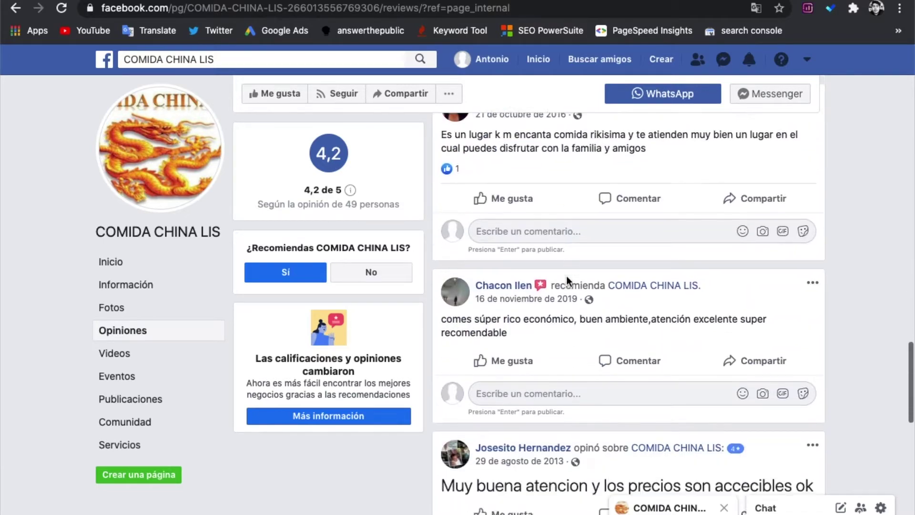
{"action": "scroll", "coordinate": [566, 276], "scroll_direction": "down", "scroll_amount": 9}
{"action": "scroll", "coordinate": [567, 276], "scroll_direction": "up", "scroll_amount": 3}
{"action": "scroll", "coordinate": [566, 275], "scroll_direction": "down", "scroll_amount": 8}
{"action": "scroll", "coordinate": [566, 277], "scroll_direction": "down", "scroll_amount": 6}
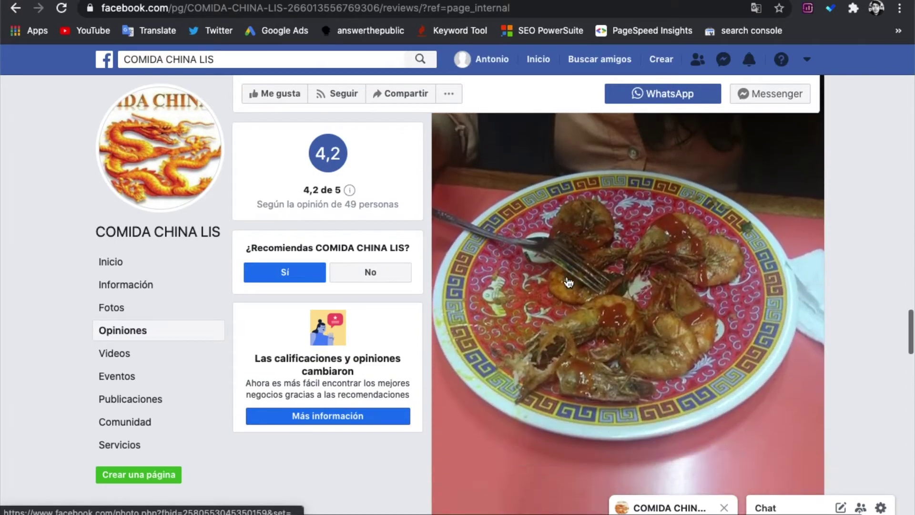
{"action": "scroll", "coordinate": [569, 282], "scroll_direction": "down", "scroll_amount": 3}
{"action": "scroll", "coordinate": [569, 282], "scroll_direction": "up", "scroll_amount": 8}
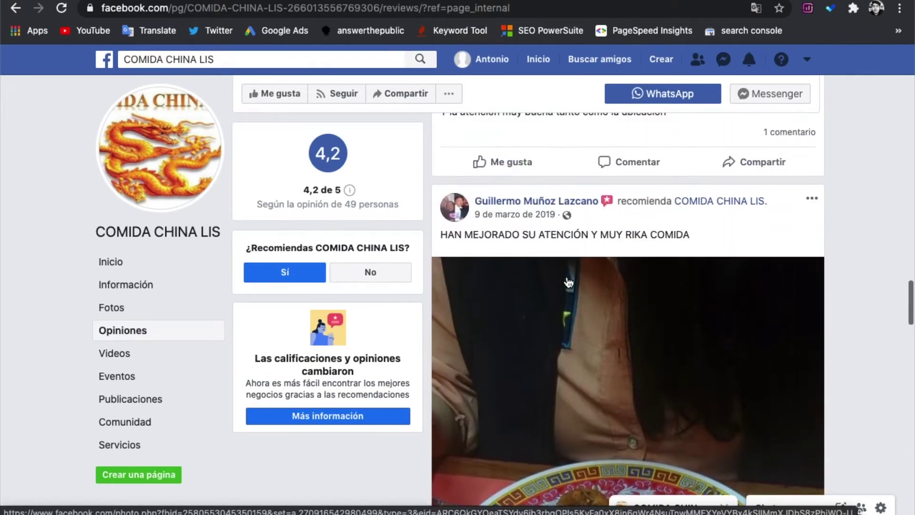
{"action": "scroll", "coordinate": [568, 279], "scroll_direction": "down", "scroll_amount": 10}
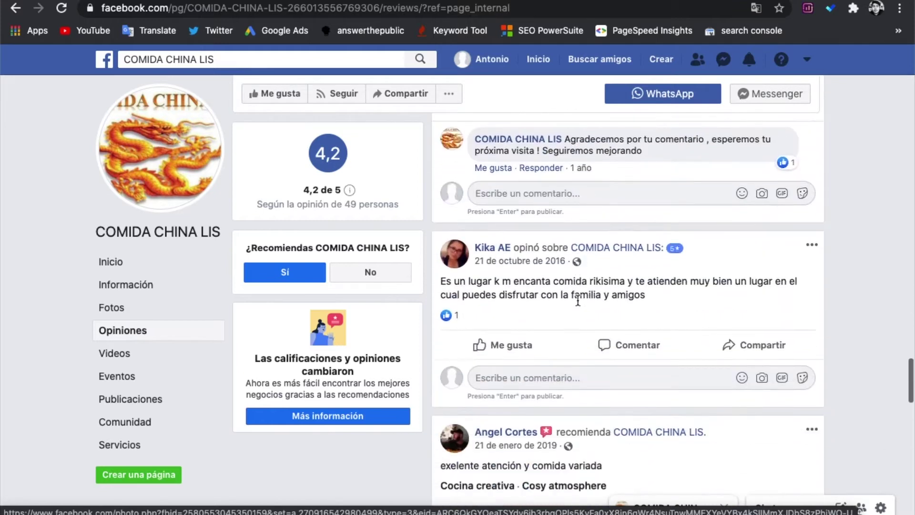
{"action": "scroll", "coordinate": [578, 300], "scroll_direction": "down", "scroll_amount": 5}
{"action": "scroll", "coordinate": [577, 299], "scroll_direction": "down", "scroll_amount": 1}
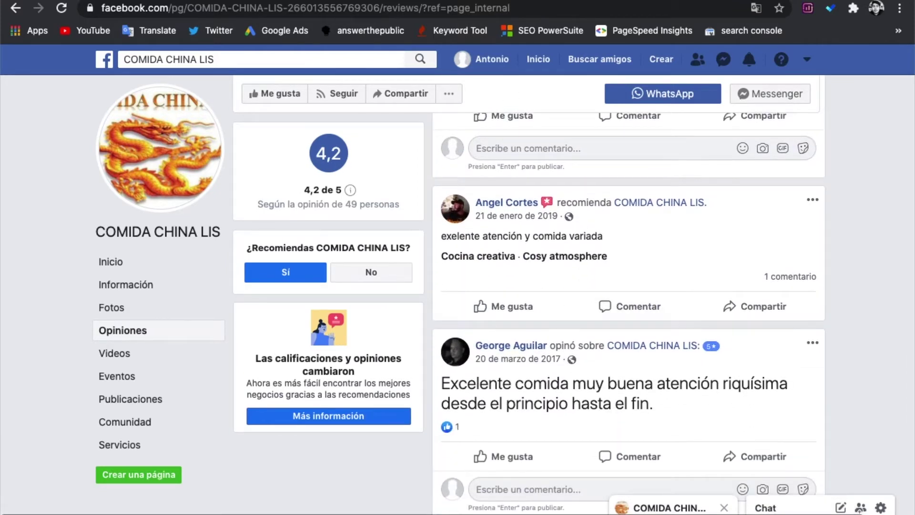
Switch to Google Sheets and enter the note "Contar opiniones" in cell A7
{"action": "key", "text": "ctrl+Tab"}
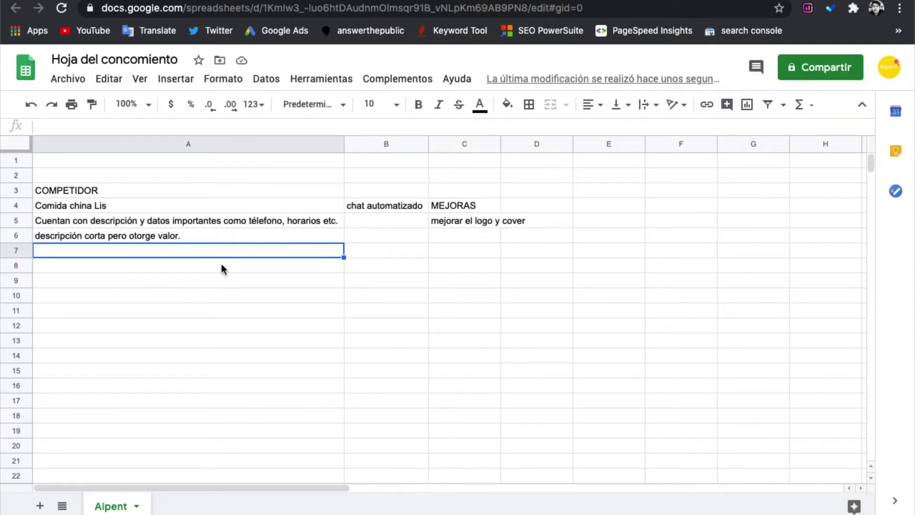
{"action": "type", "text": "Contar"}
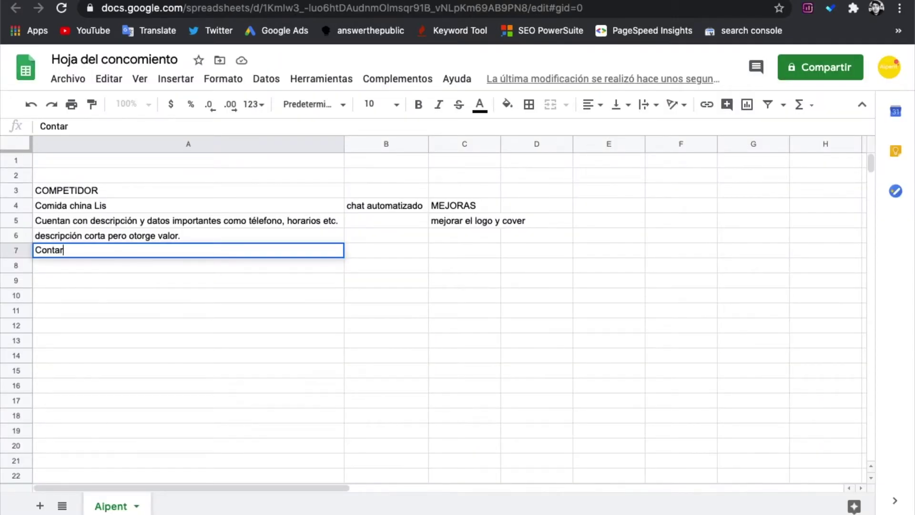
{"action": "type", "text": " opiniones"}
{"action": "key", "text": "Return"}
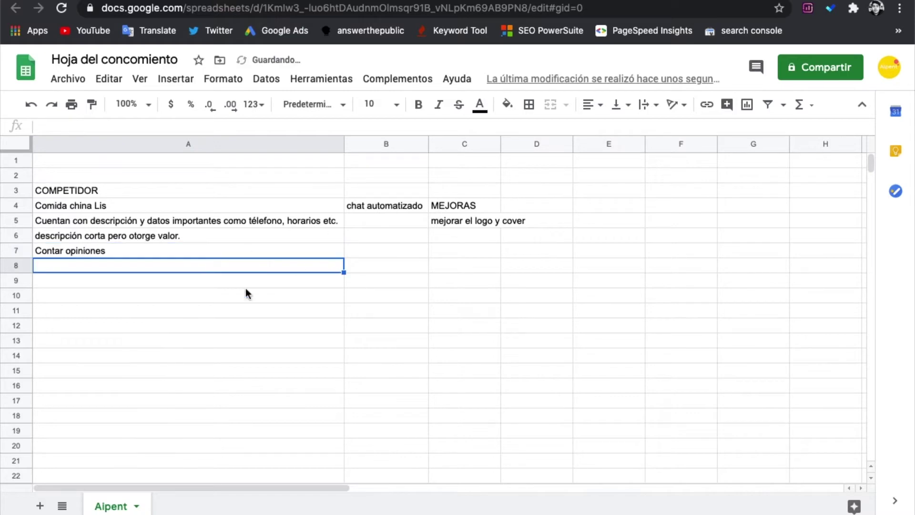
{"action": "left_click", "coordinate": [174, 251]}
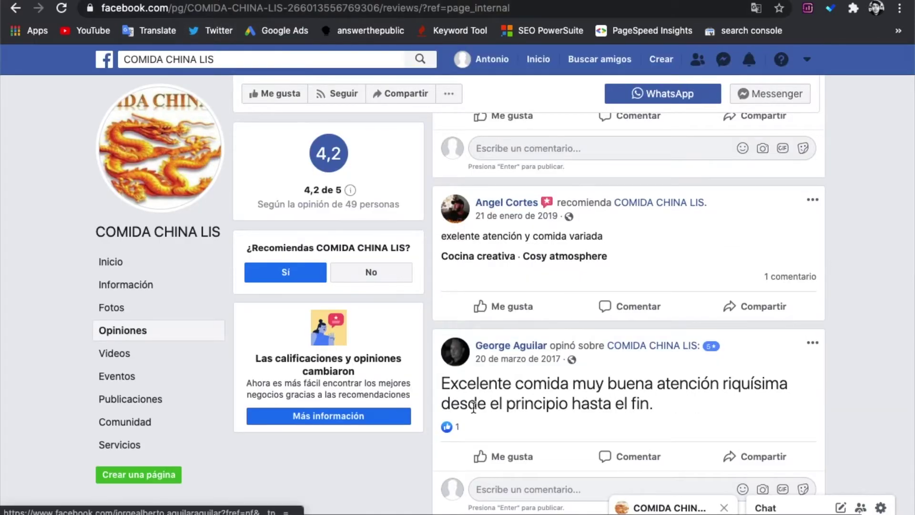
Switch to the restaurant's Facebook page and examine the albums and published images in its Fotos section
{"action": "scroll", "coordinate": [473, 407], "scroll_direction": "down", "scroll_amount": 3}
{"action": "left_click", "coordinate": [138, 364]}
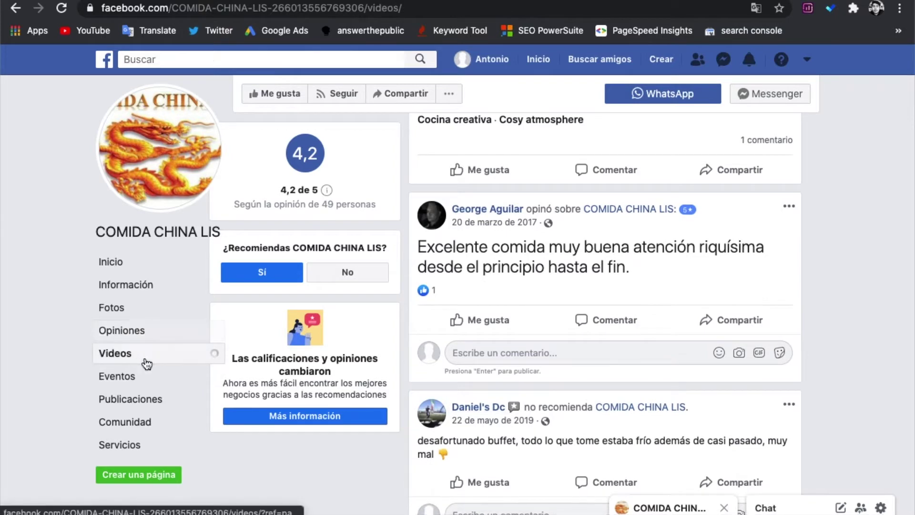
{"action": "left_click", "coordinate": [138, 309]}
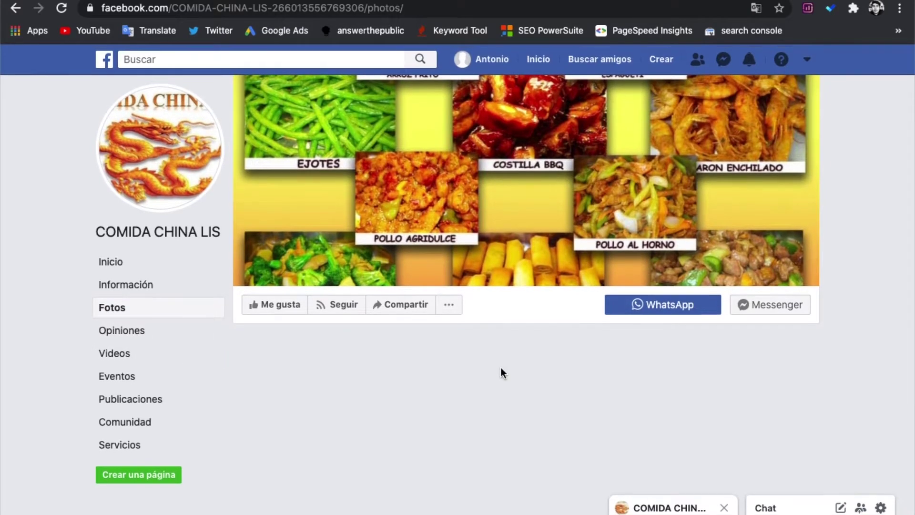
{"action": "right_click", "coordinate": [497, 373]}
{"action": "left_click", "coordinate": [703, 365]}
{"action": "scroll", "coordinate": [593, 357], "scroll_direction": "down", "scroll_amount": 4}
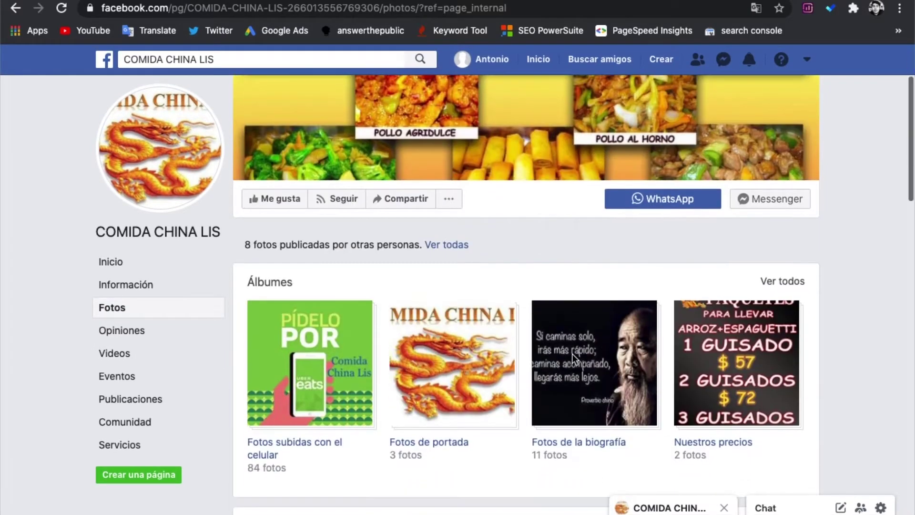
{"action": "scroll", "coordinate": [351, 264], "scroll_direction": "down", "scroll_amount": 12}
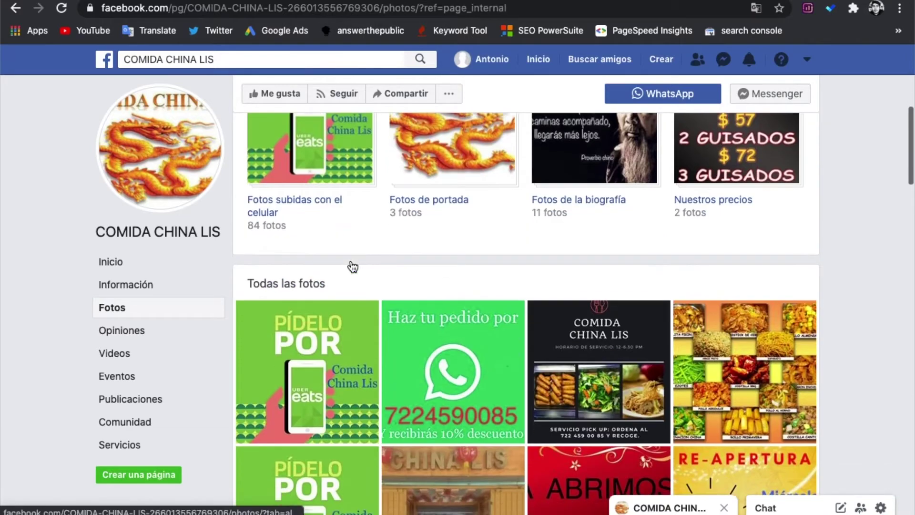
{"action": "scroll", "coordinate": [579, 215], "scroll_direction": "down", "scroll_amount": 4}
{"action": "scroll", "coordinate": [581, 220], "scroll_direction": "down", "scroll_amount": 6}
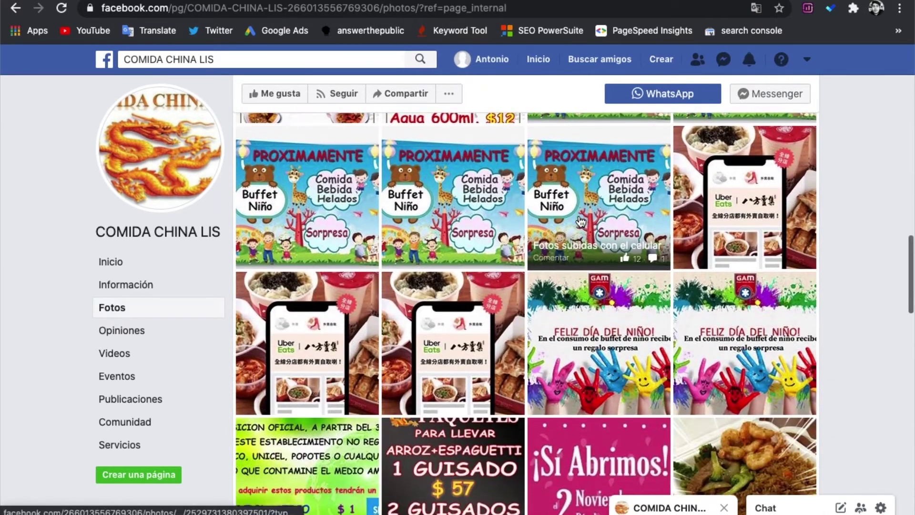
{"action": "scroll", "coordinate": [579, 216], "scroll_direction": "down", "scroll_amount": 15}
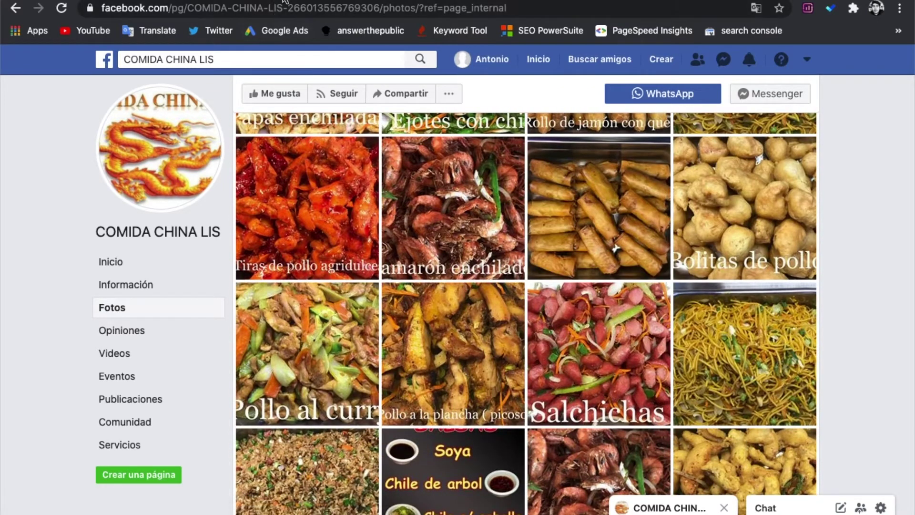
Switch to Google Sheets and enter the improvement note "Mejorar el contendio como Post y videos" in cell C6
{"action": "key", "text": "ctrl+Tab"}
{"action": "left_click", "coordinate": [465, 235]}
{"action": "type", "text": "Ma"}
{"action": "key", "text": "BackSpace"}
{"action": "type", "text": "ejo"}
{"action": "key", "text": "BackSpace"}
{"action": "type", "text": "jorar el cnt"}
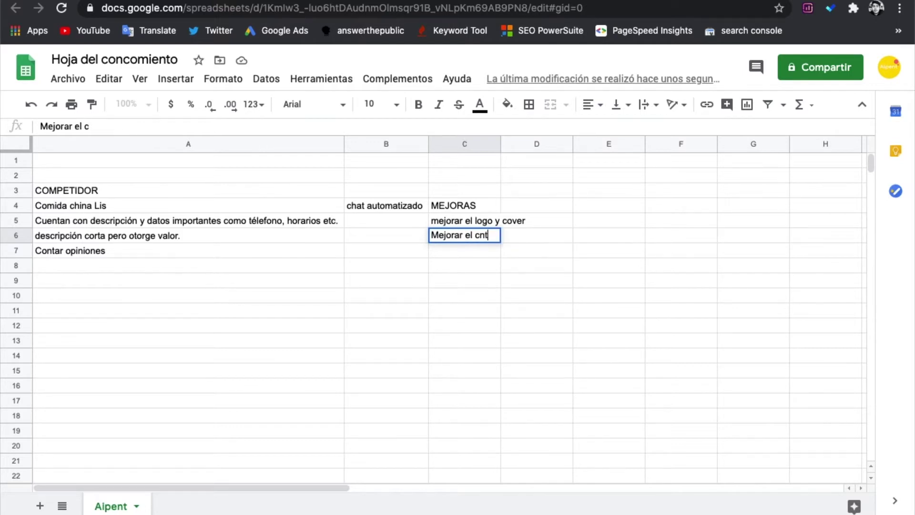
{"action": "key", "text": "BackSpace"}
{"action": "key", "text": "BackSpace"}
{"action": "type", "text": "ontendio como"}
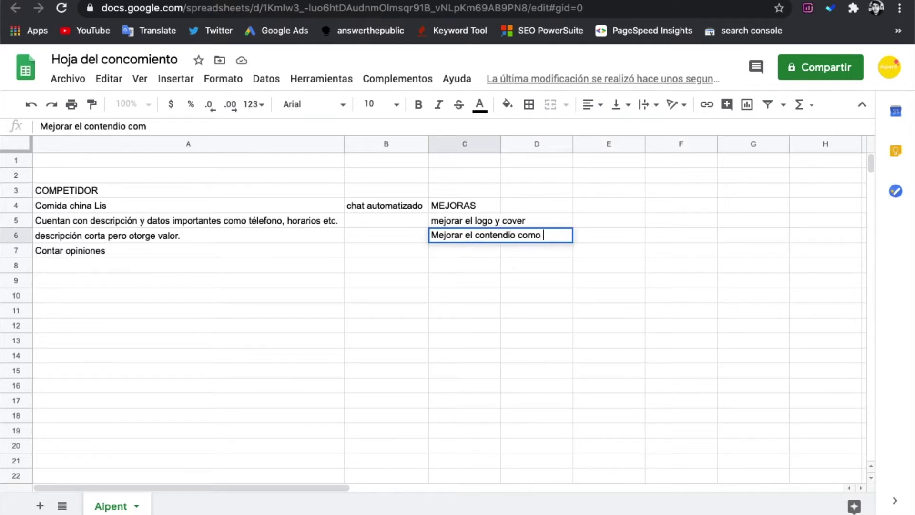
{"action": "type", "text": " Post y videos"}
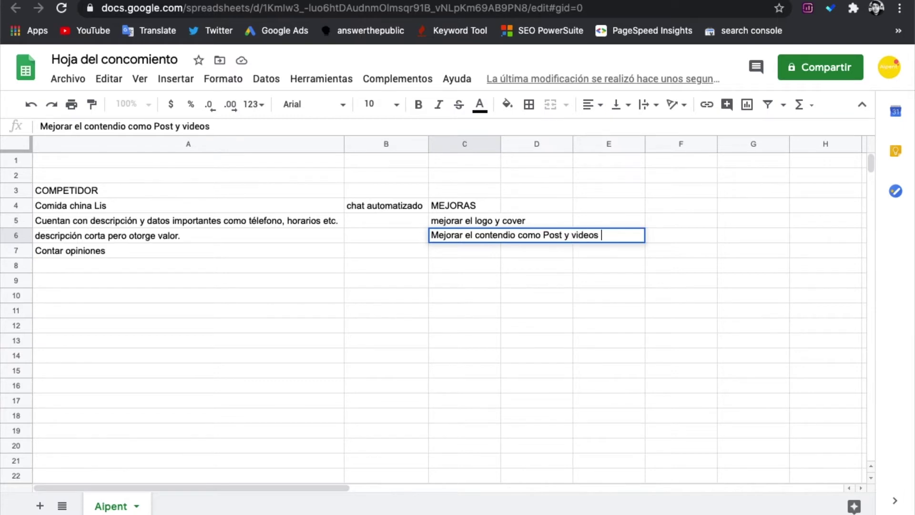
{"action": "key", "text": "Return"}
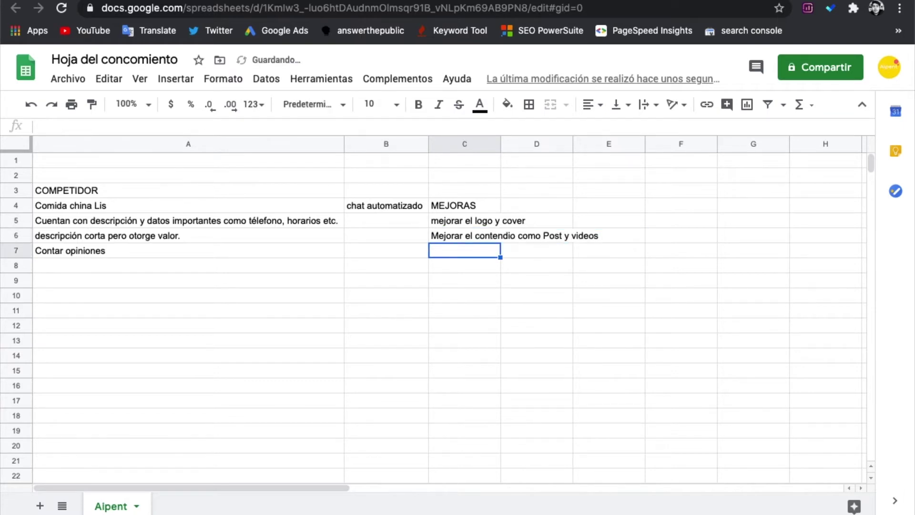
Switch to the restaurant's Facebook page and look over its Comunidad section and the offerings listed under Servicios
{"action": "key", "text": "ctrl+Tab"}
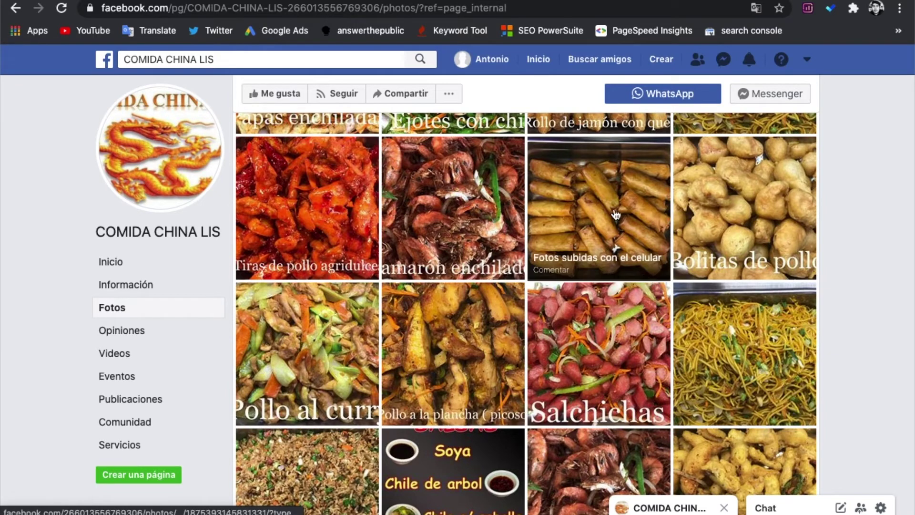
{"action": "left_click", "coordinate": [161, 422]}
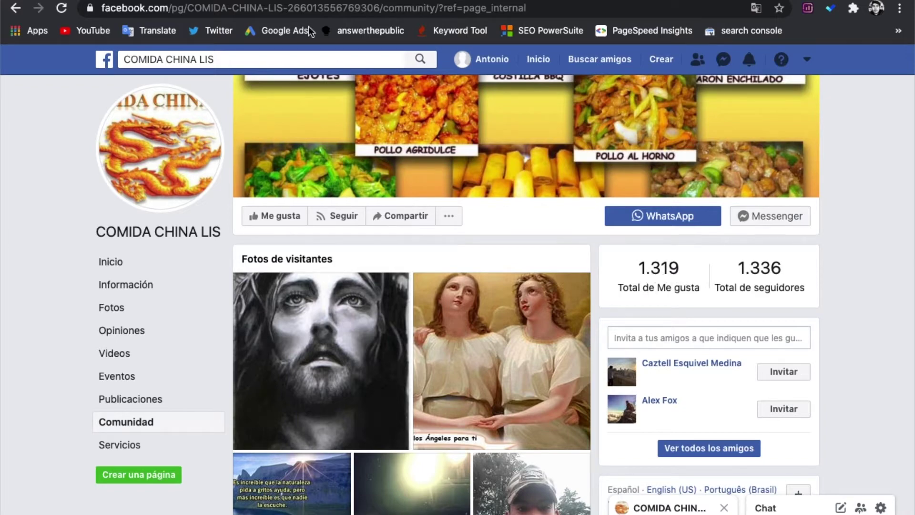
{"action": "left_click", "coordinate": [119, 445]}
{"action": "scroll", "coordinate": [232, 402], "scroll_direction": "down", "scroll_amount": 3}
{"action": "scroll", "coordinate": [232, 404], "scroll_direction": "up", "scroll_amount": 1}
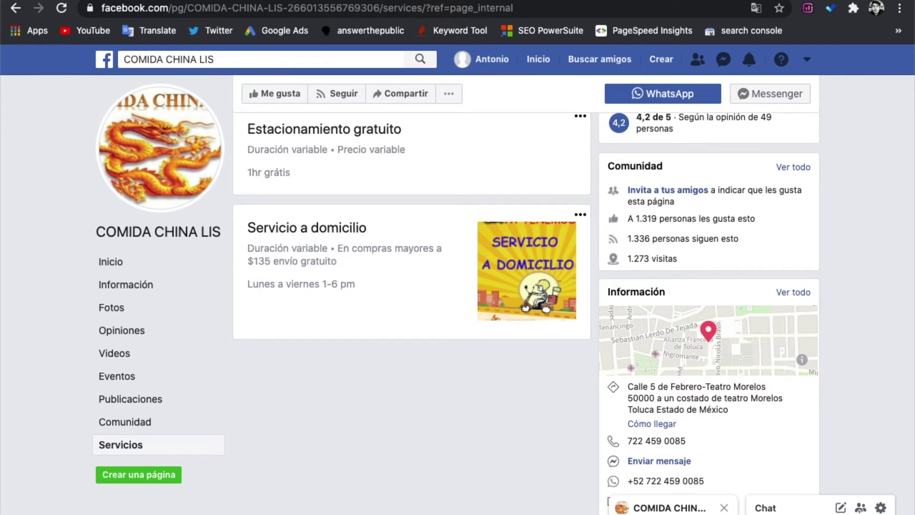
Switch to Google Sheets and enter the note "Servicios/ menu" in cell A8
{"action": "key", "text": "ctrl+Tab"}
{"action": "left_click", "coordinate": [143, 267]}
{"action": "type", "text": "Servicios "}
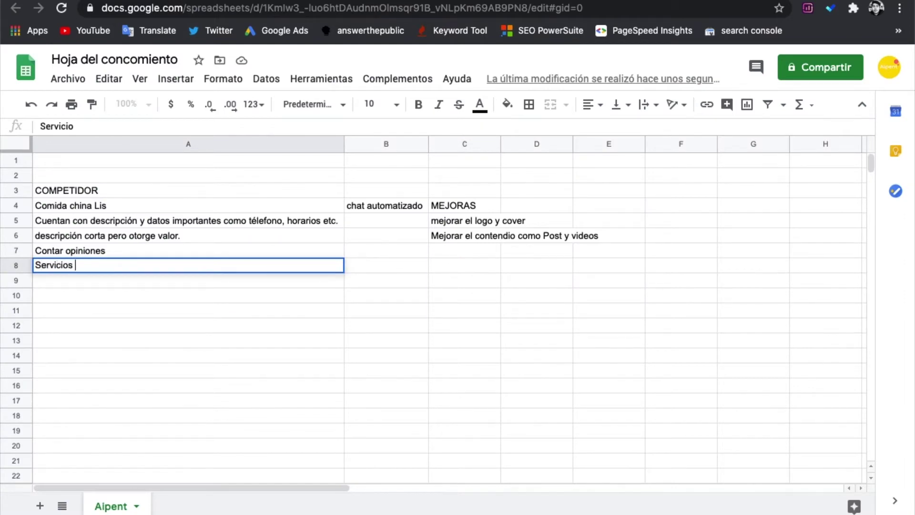
{"action": "type", "text": "/ menu"}
{"action": "key", "text": "Return"}
Enter the improvement note "Nuestro menú sea práctico y fácil" in cell C7, then check the Facebook Servicios page and return to the sheet
{"action": "left_click", "coordinate": [466, 256]}
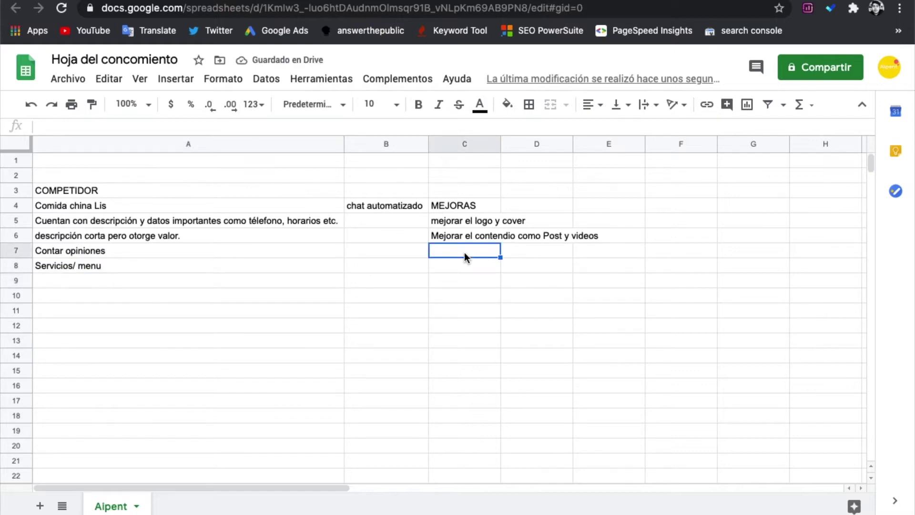
{"action": "type", "text": "Nuevo"}
{"action": "key", "text": "BackSpace"}
{"action": "key", "text": "BackSpace"}
{"action": "key", "text": "BackSpace"}
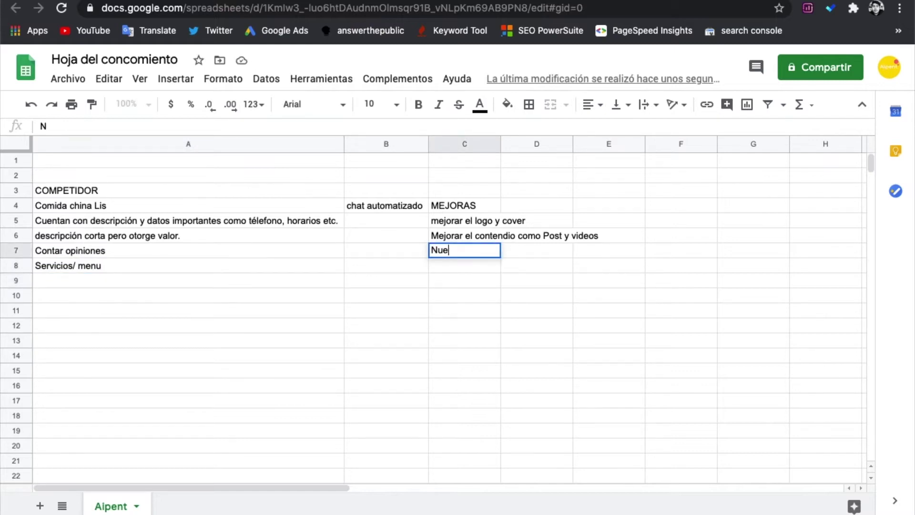
{"action": "type", "text": "estro menú sea práctico y fácil"}
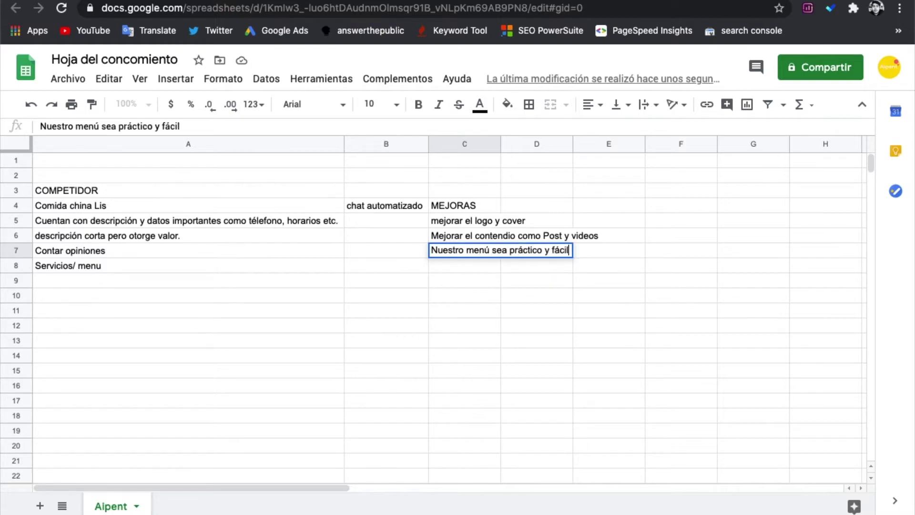
{"action": "key", "text": "Return"}
{"action": "key", "text": "ctrl+Tab"}
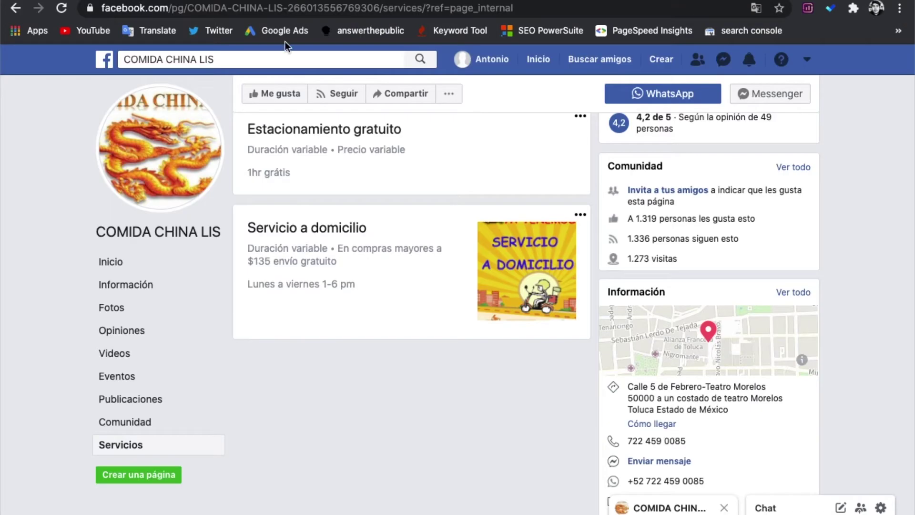
{"action": "key", "text": "ctrl+Tab"}
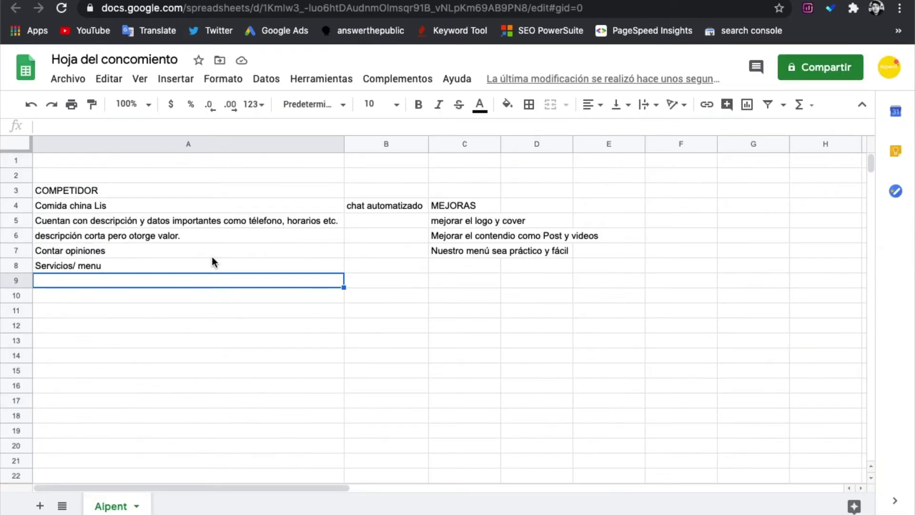
{"action": "type", "text": "Videos"}
{"action": "key", "text": "BackSpace"}
{"action": "key", "text": "BackSpace"}
{"action": "key", "text": "BackSpace"}
{"action": "key", "text": "BackSpace"}
{"action": "key", "text": "BackSpace"}
{"action": "key", "text": "BackSpace"}
{"action": "left_click", "coordinate": [168, 298]}
{"action": "left_click", "coordinate": [507, 104]}
{"action": "left_click", "coordinate": [186, 312]}
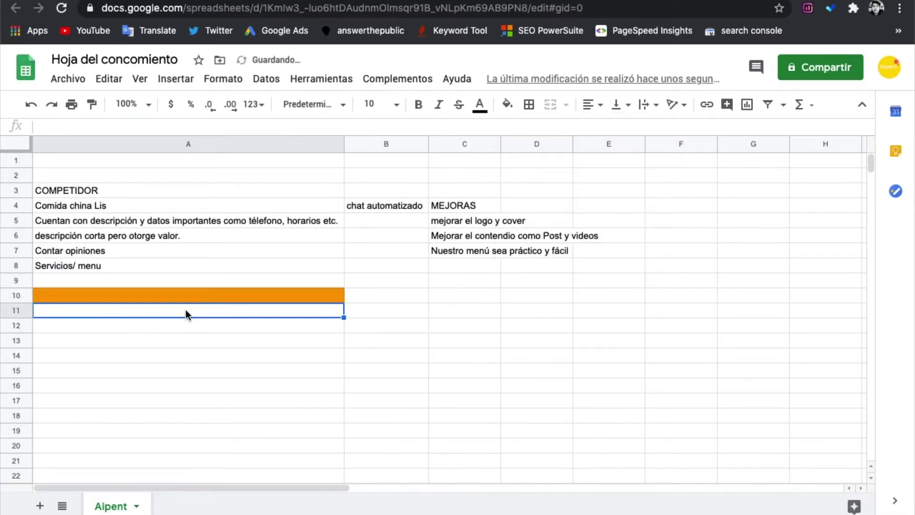
{"action": "type", "text": "ZHAO"}
{"action": "type", "text": "ao"}
{"action": "type", "text": " Zhen"}
{"action": "key", "text": "Return"}
Enter the strength note "Cover con video HD llamativo" in cell A12 for the second competitor
{"action": "left_click", "coordinate": [452, 308]}
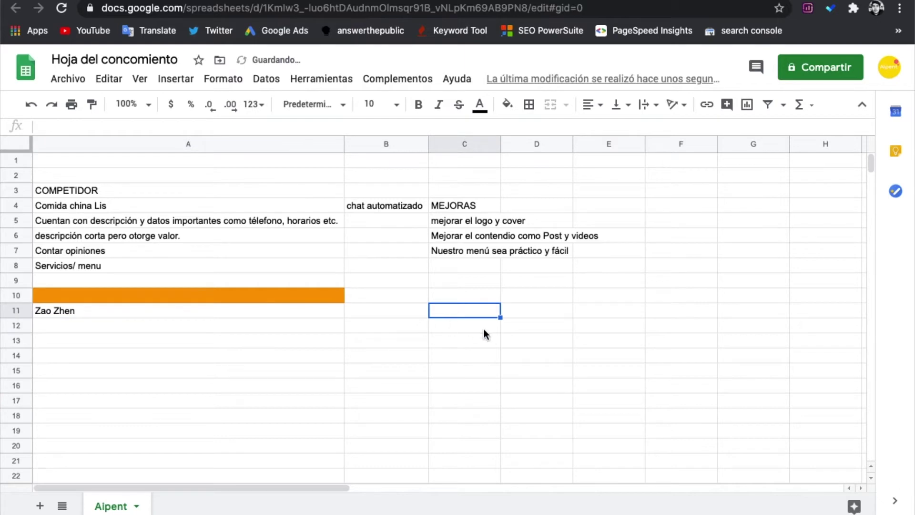
{"action": "type", "text": "Cove"}
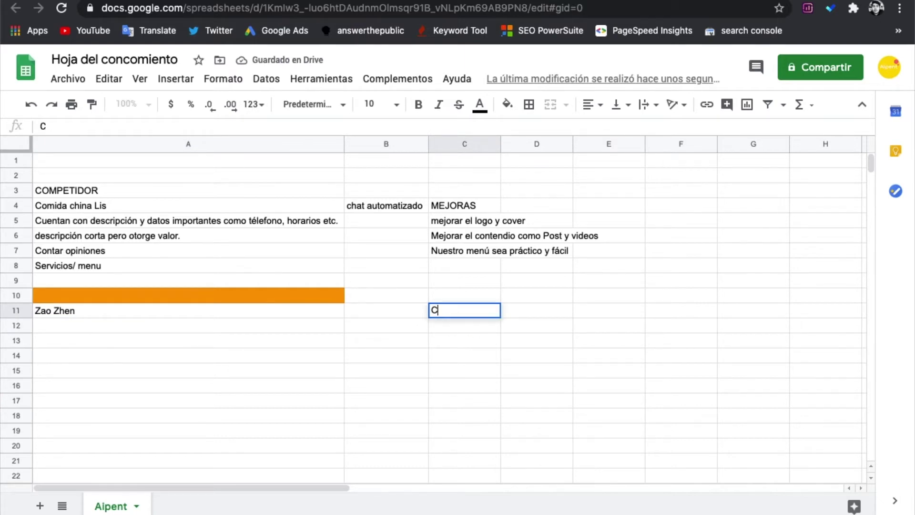
{"action": "left_click", "coordinate": [250, 329]}
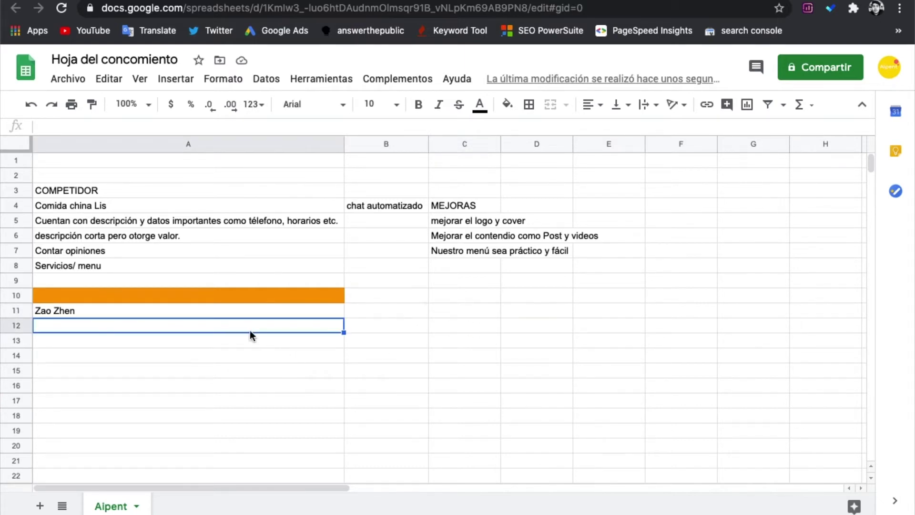
{"action": "type", "text": "Cover con video HD llamativo"}
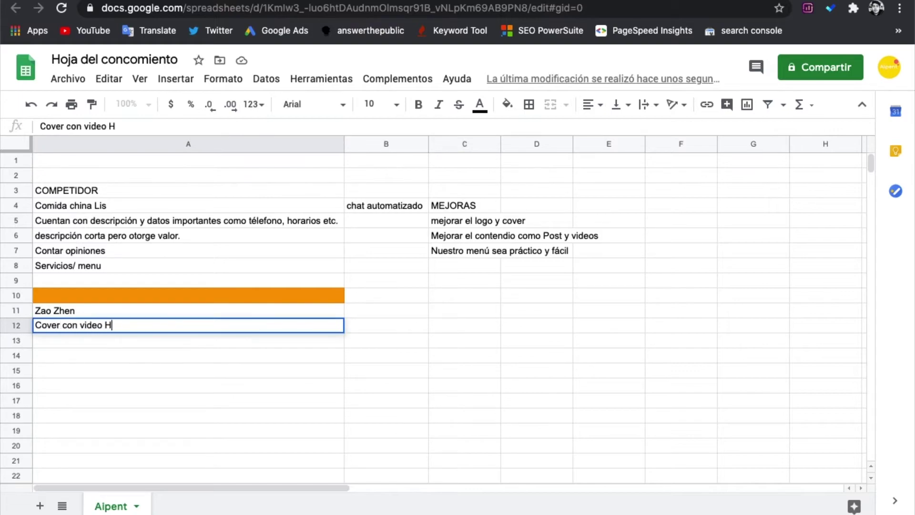
{"action": "key", "text": "Return"}
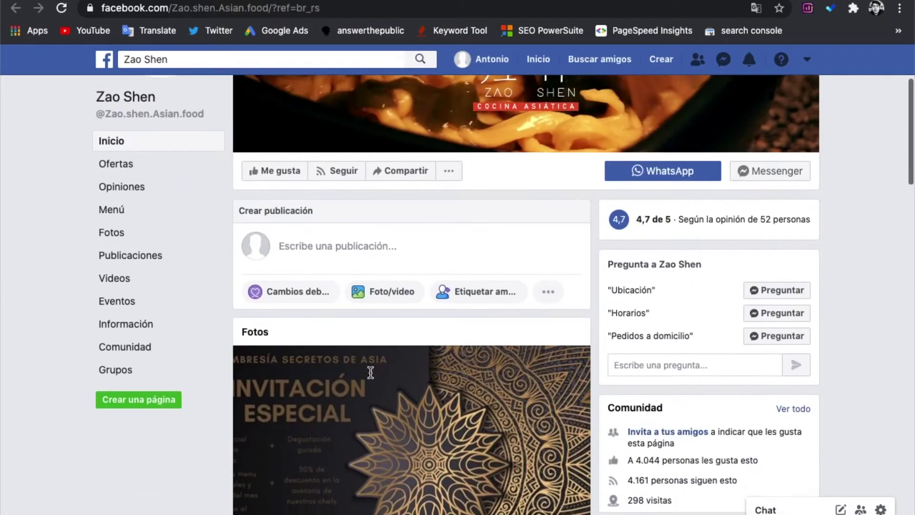
Look over Zao Shen's Facebook page, including its cover, photos, contact options and suggested questions
{"action": "scroll", "coordinate": [372, 378], "scroll_direction": "down", "scroll_amount": 2}
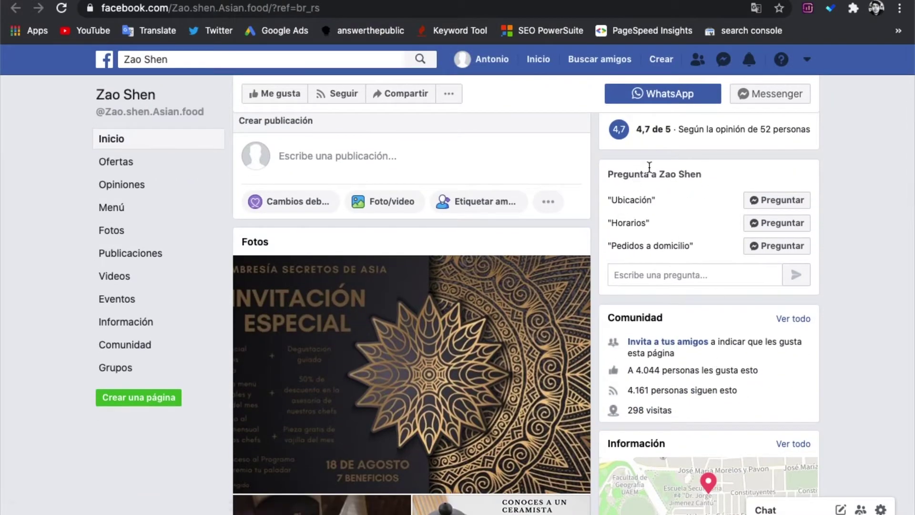
{"action": "scroll", "coordinate": [625, 374], "scroll_direction": "down", "scroll_amount": 4}
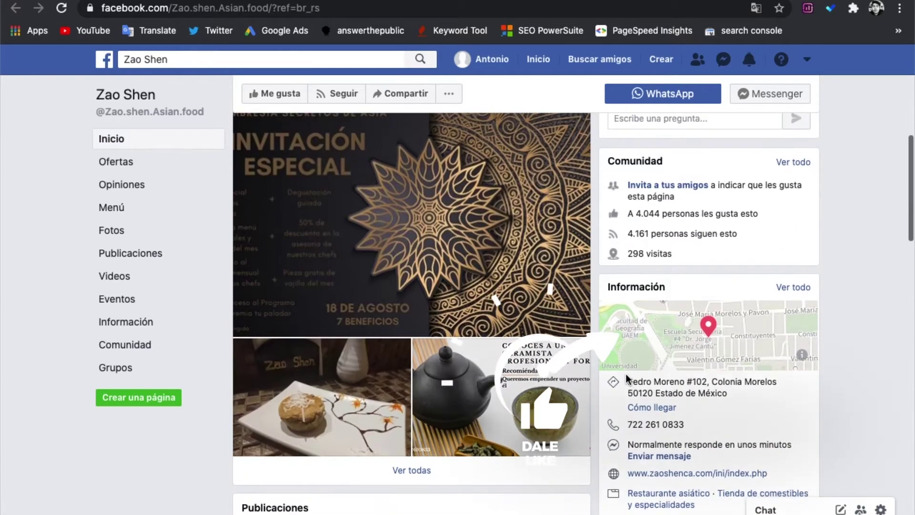
{"action": "scroll", "coordinate": [626, 374], "scroll_direction": "up", "scroll_amount": 7}
{"action": "scroll", "coordinate": [626, 375], "scroll_direction": "up", "scroll_amount": 3}
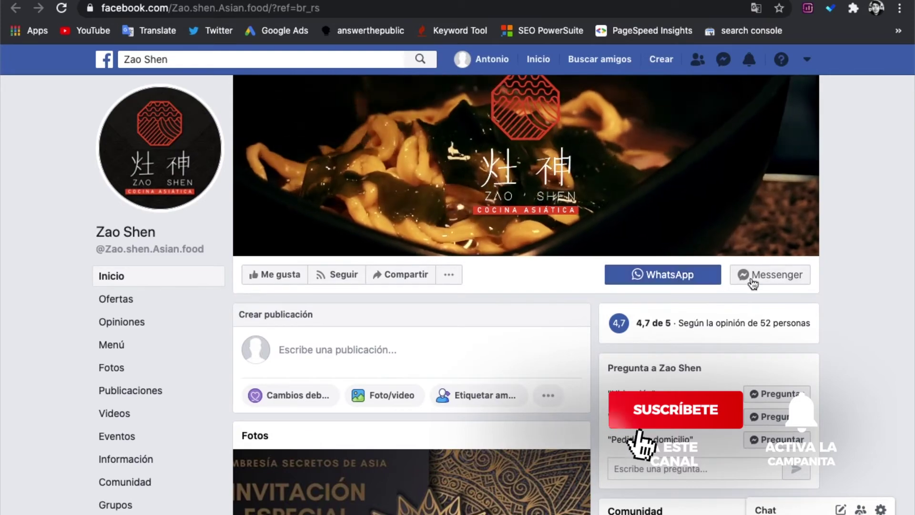
{"action": "scroll", "coordinate": [419, 286], "scroll_direction": "down", "scroll_amount": 3}
{"action": "scroll", "coordinate": [419, 286], "scroll_direction": "up", "scroll_amount": 4}
{"action": "scroll", "coordinate": [420, 286], "scroll_direction": "down", "scroll_amount": 3}
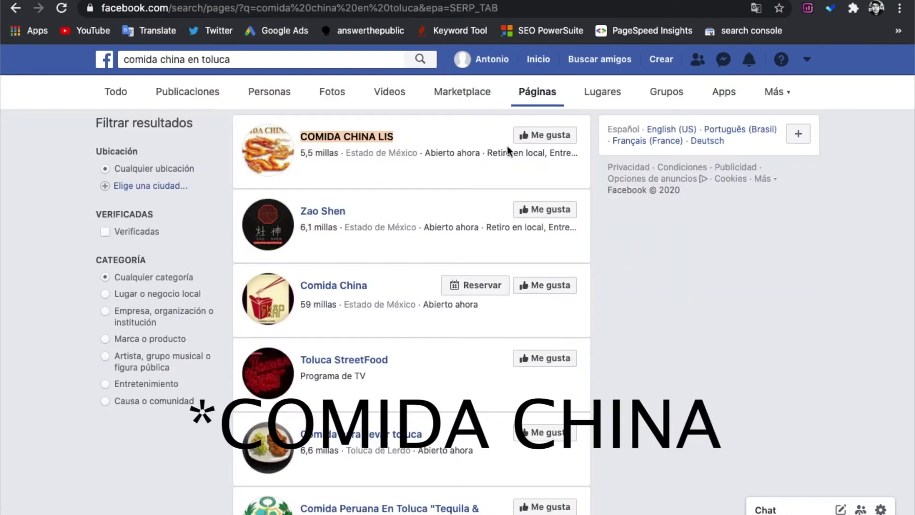
Open the COMIDA CHINA LIS page from the Facebook search results and view its Messenger chat options
{"action": "right_click", "coordinate": [364, 139]}
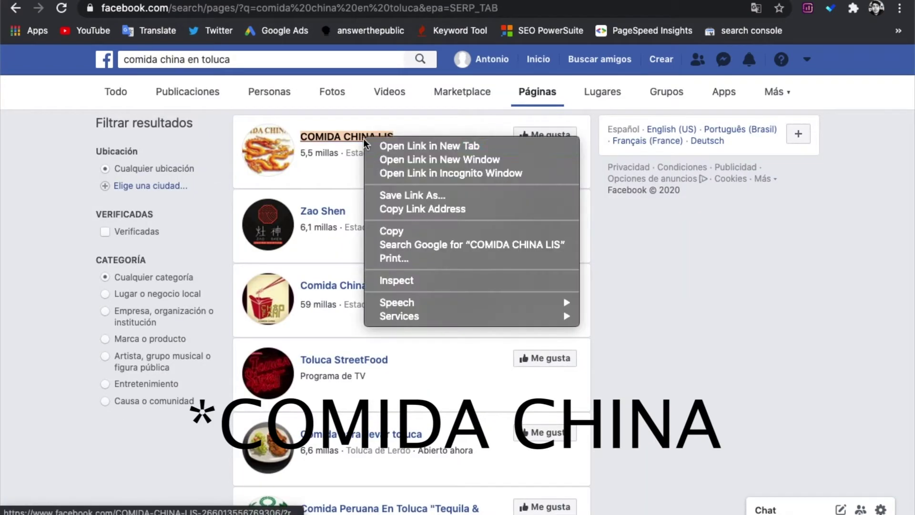
{"action": "left_click", "coordinate": [397, 143]}
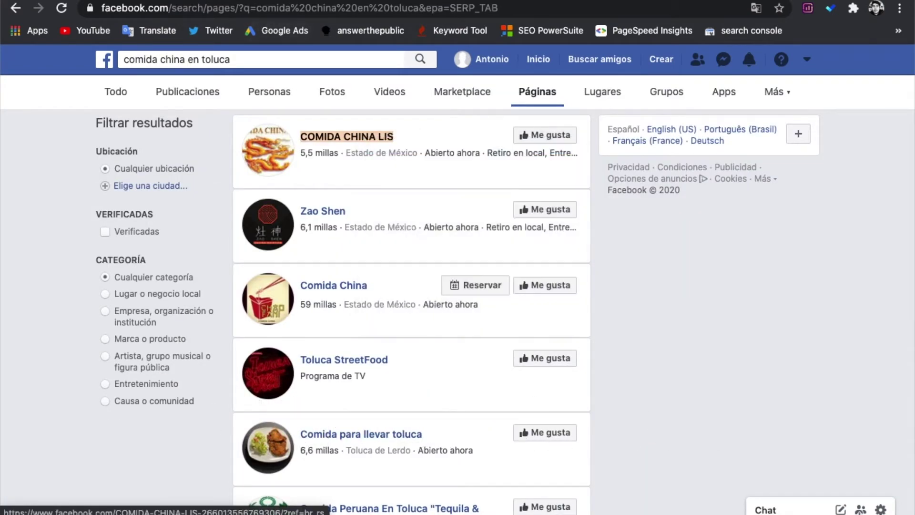
{"action": "left_click", "coordinate": [363, 136]}
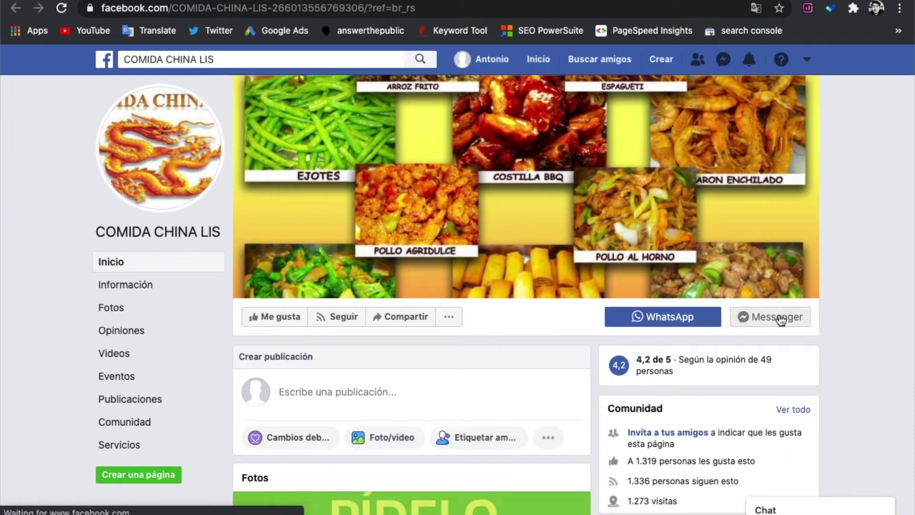
{"action": "left_click", "coordinate": [745, 318]}
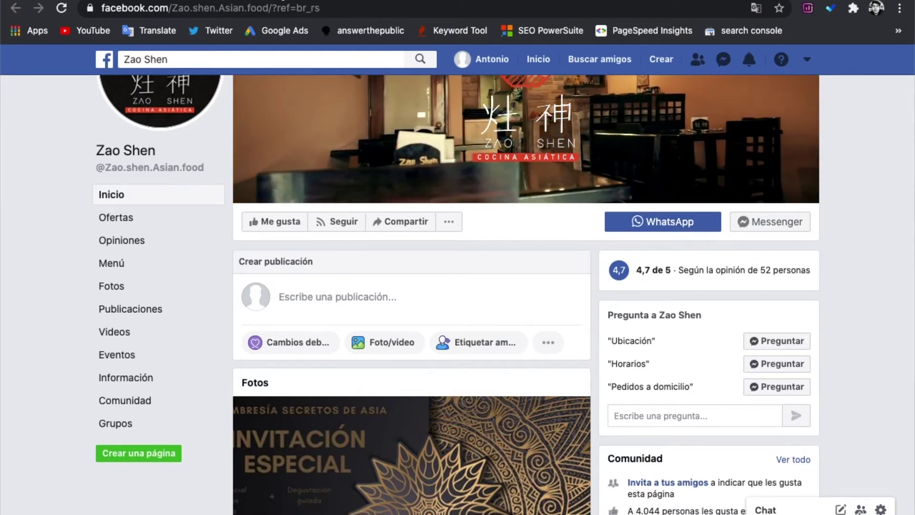
Switch to Google Sheets and enter the strength note "Botones de messenger o WA" in cell A13
{"action": "key", "text": "ctrl+Tab"}
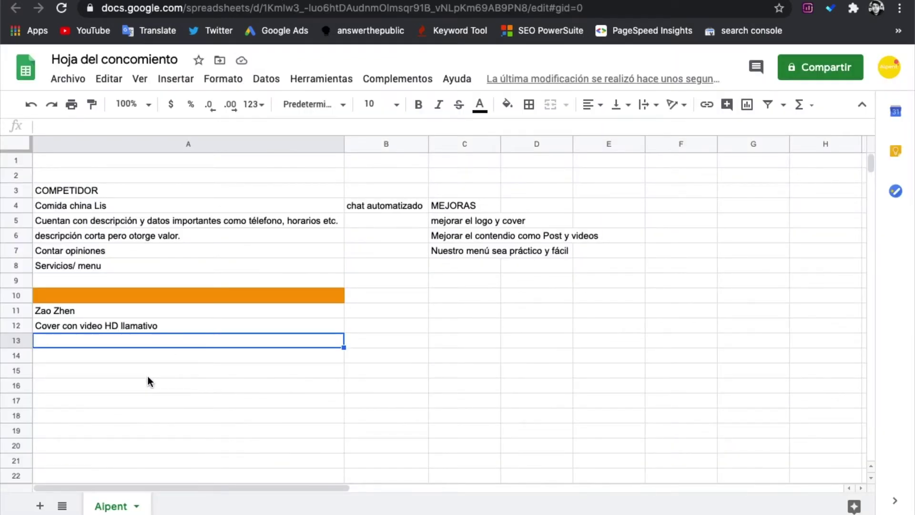
{"action": "type", "text": "Boton"}
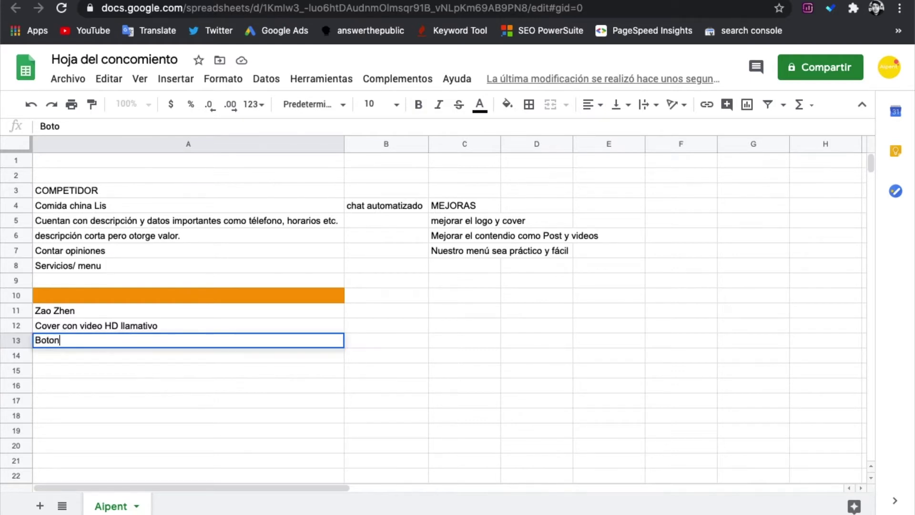
{"action": "type", "text": "es de messenger o WA"}
{"action": "left_click", "coordinate": [503, 315]}
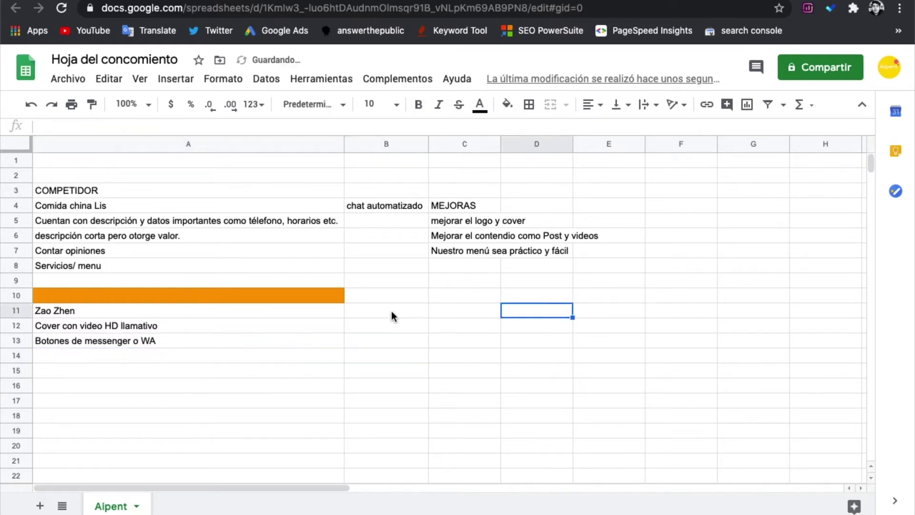
{"action": "left_click", "coordinate": [480, 348]}
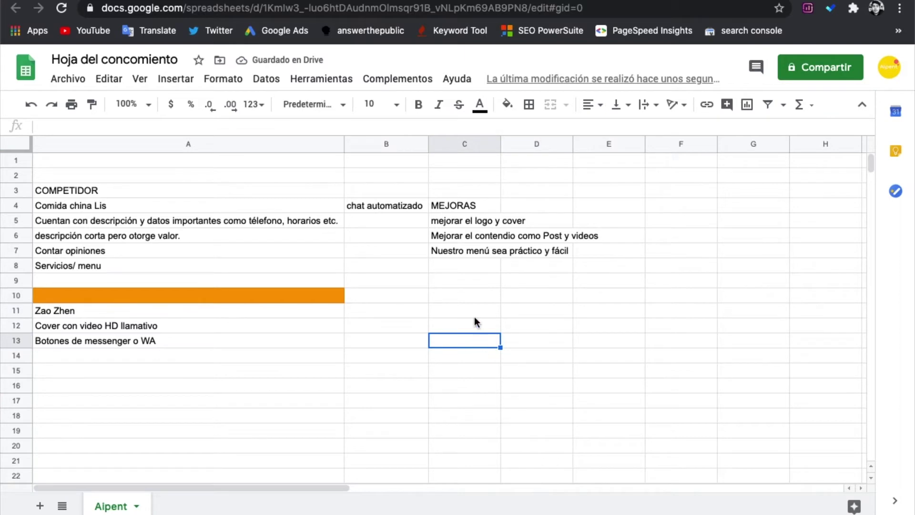
{"action": "left_click", "coordinate": [469, 327]}
{"action": "left_click", "coordinate": [466, 342]}
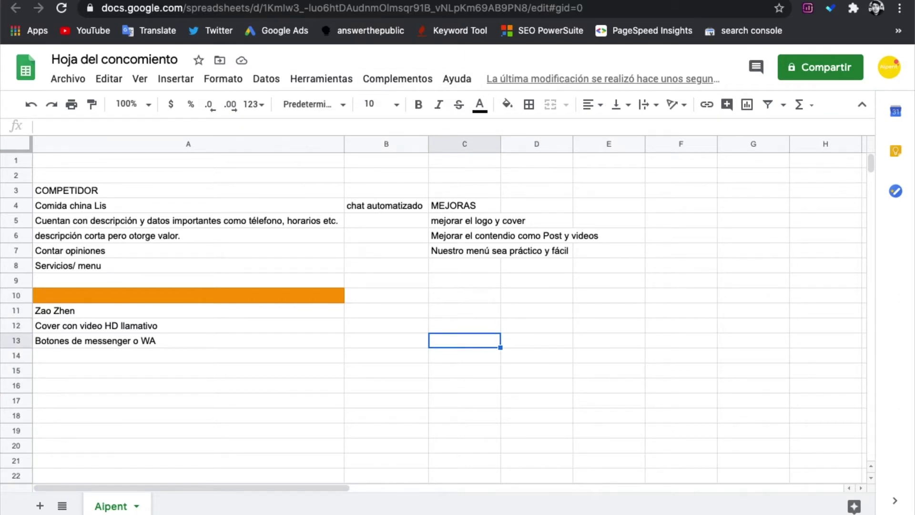
Switch to Zao Shen's Facebook page and examine the website, category and opening hours in its Información section
{"action": "key", "text": "ctrl+Tab"}
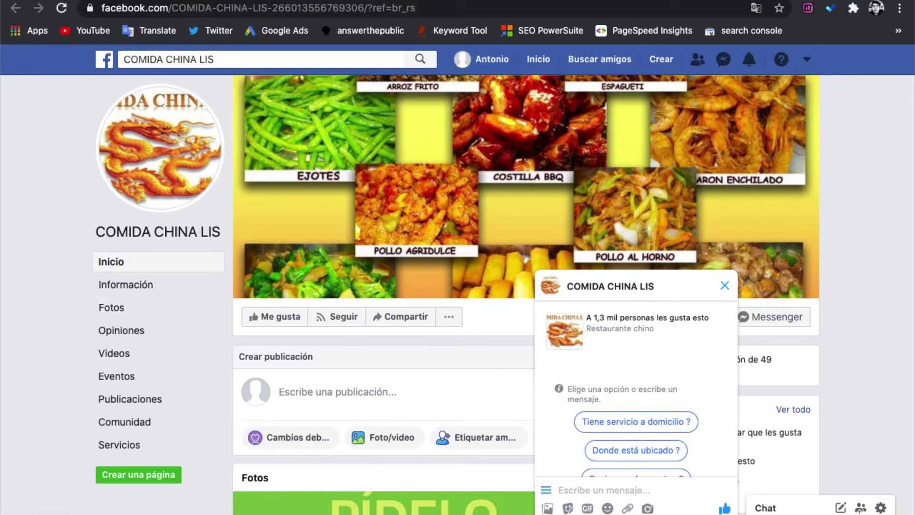
{"action": "key", "text": "ctrl+shift+Tab"}
{"action": "key", "text": "ctrl+Tab"}
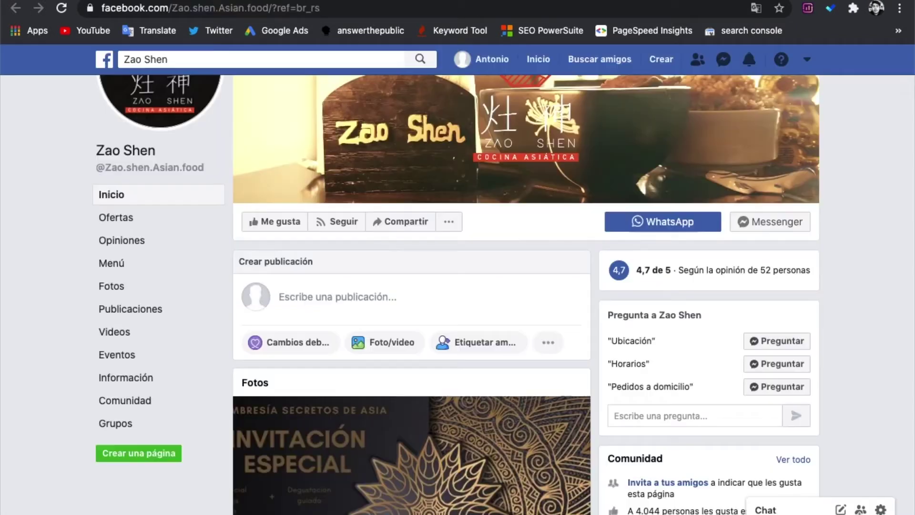
{"action": "scroll", "coordinate": [422, 267], "scroll_direction": "down", "scroll_amount": 3}
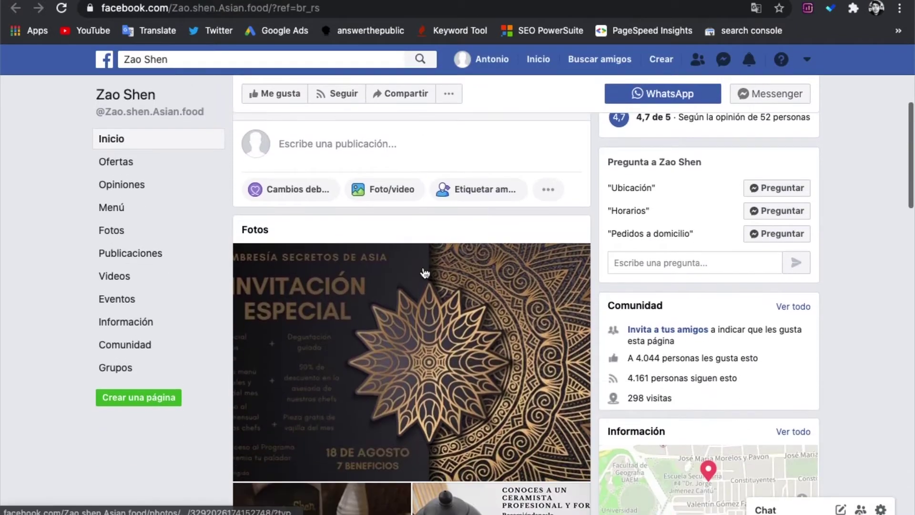
{"action": "scroll", "coordinate": [673, 256], "scroll_direction": "down", "scroll_amount": 8}
{"action": "scroll", "coordinate": [673, 257], "scroll_direction": "down", "scroll_amount": 1}
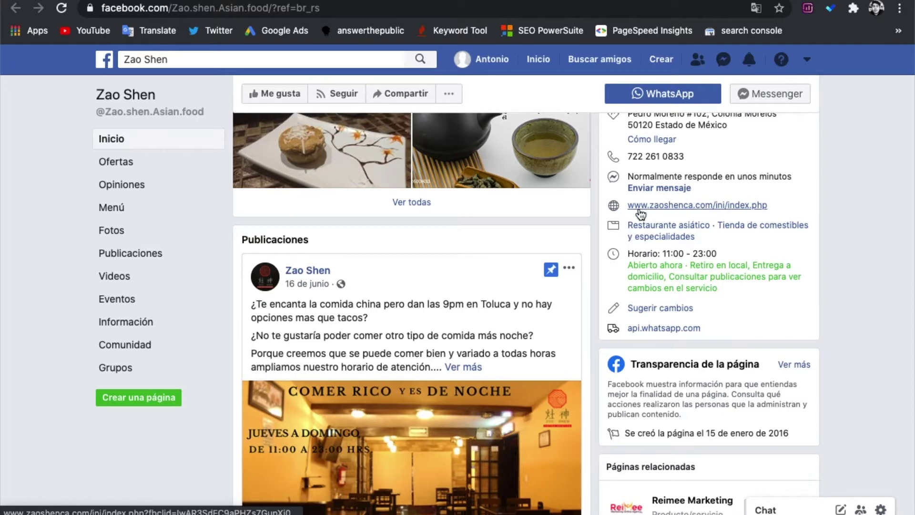
{"action": "scroll", "coordinate": [673, 207], "scroll_direction": "down", "scroll_amount": 1}
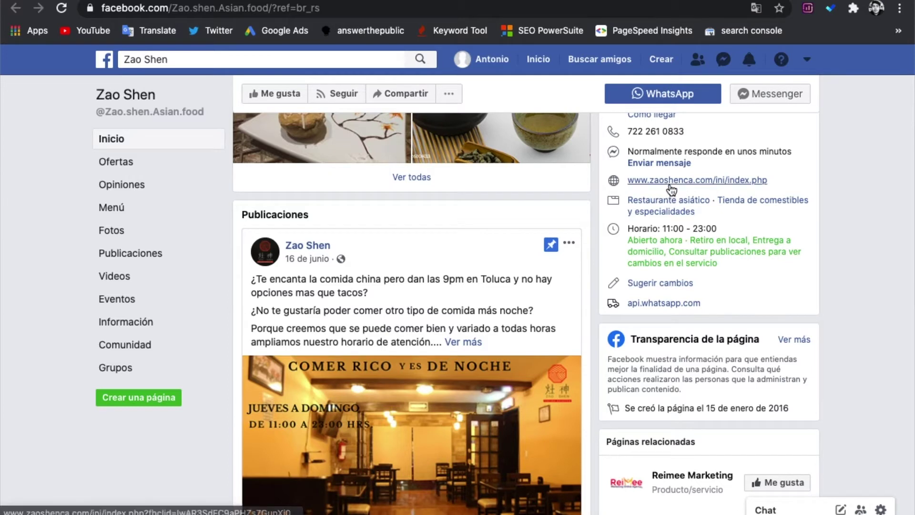
{"action": "scroll", "coordinate": [686, 193], "scroll_direction": "down", "scroll_amount": 2}
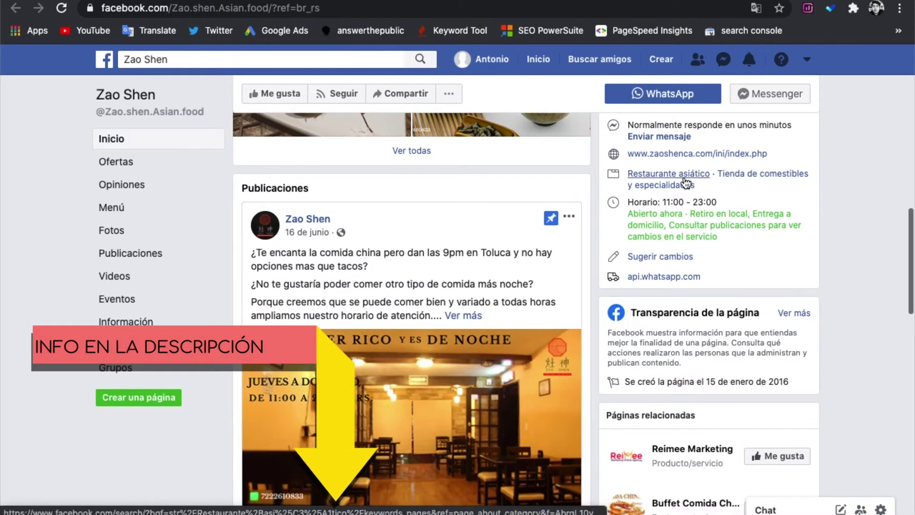
{"action": "scroll", "coordinate": [661, 265], "scroll_direction": "down", "scroll_amount": 3}
Examine Zao Shen's publications and the page creation date listed under Transparencia de la página
{"action": "scroll", "coordinate": [661, 265], "scroll_direction": "up", "scroll_amount": 6}
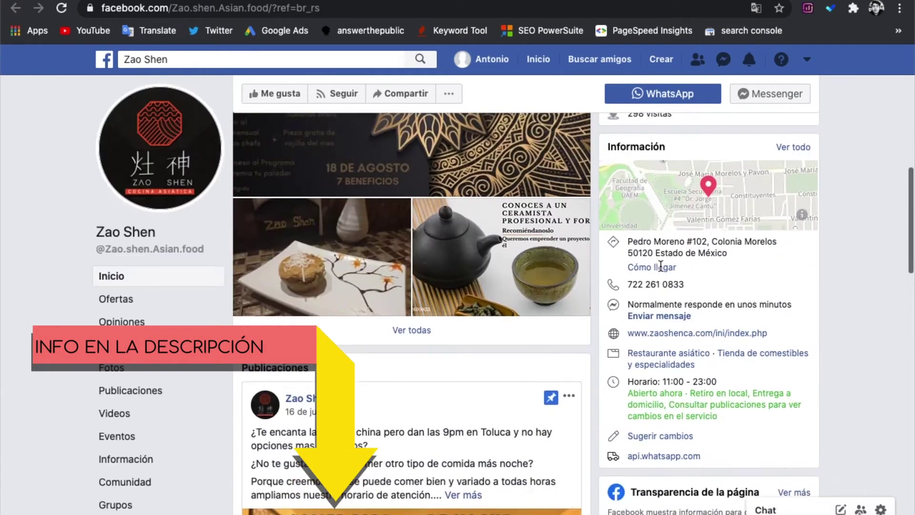
{"action": "scroll", "coordinate": [661, 266], "scroll_direction": "down", "scroll_amount": 2}
{"action": "scroll", "coordinate": [661, 266], "scroll_direction": "down", "scroll_amount": 15}
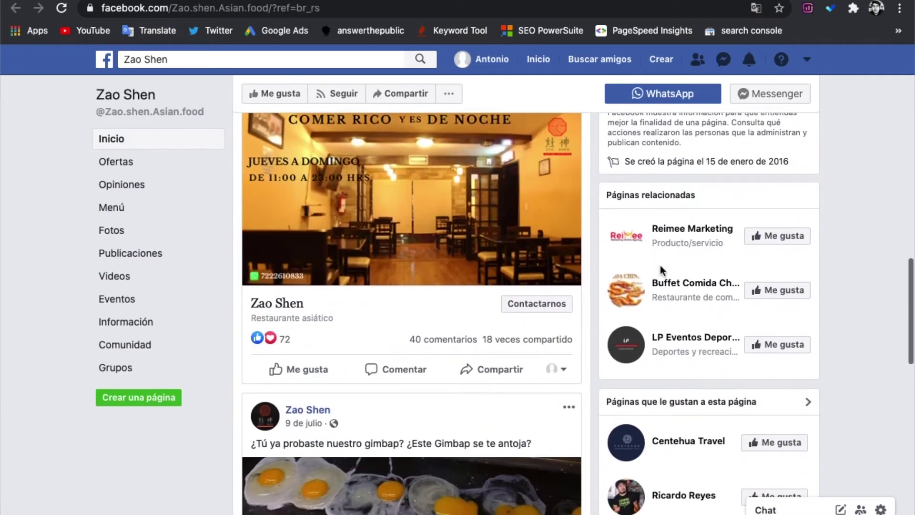
{"action": "scroll", "coordinate": [660, 265], "scroll_direction": "up", "scroll_amount": 10}
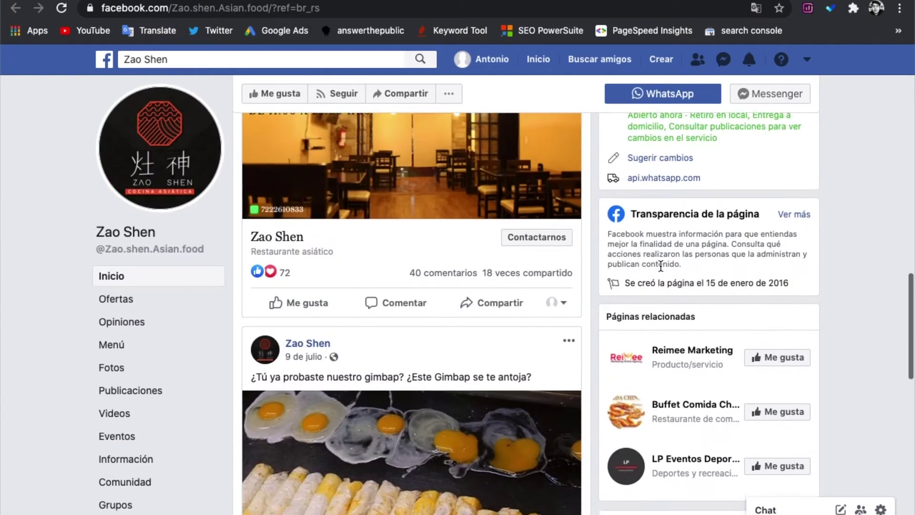
{"action": "left_click_drag", "start_coordinate": [777, 274], "coordinate": [765, 275]}
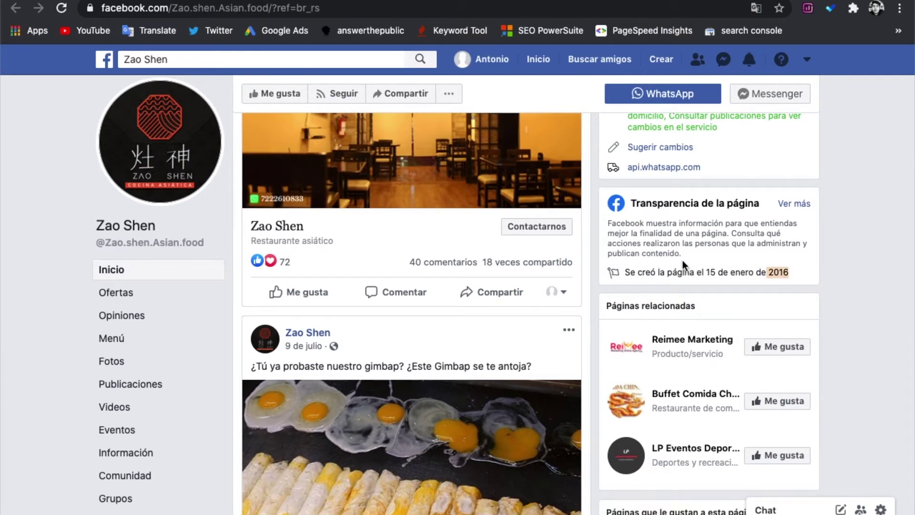
{"action": "scroll", "coordinate": [687, 262], "scroll_direction": "down", "scroll_amount": 4}
Check Zao Shen's Ofertas section, then switch to Google Sheets and enter the note "Pestaña de oferta" in cell A14
{"action": "left_click", "coordinate": [151, 162]}
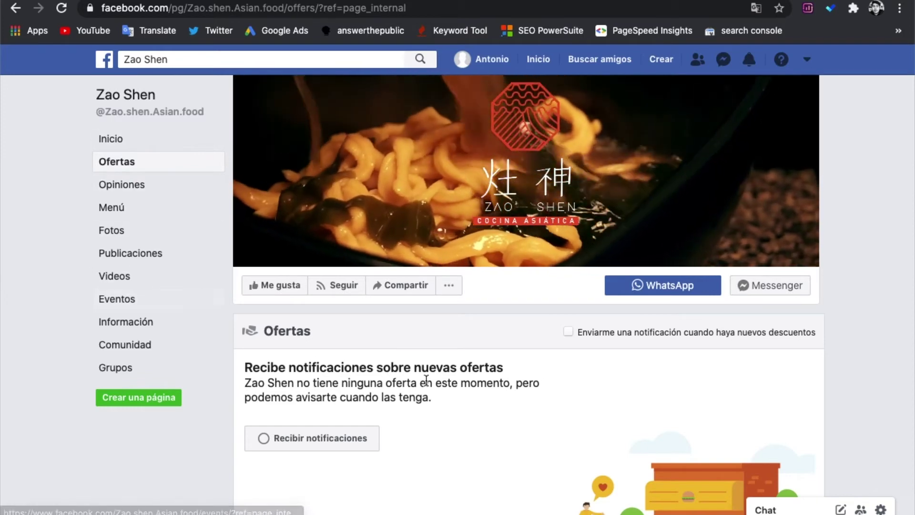
{"action": "scroll", "coordinate": [426, 379], "scroll_direction": "down", "scroll_amount": 4}
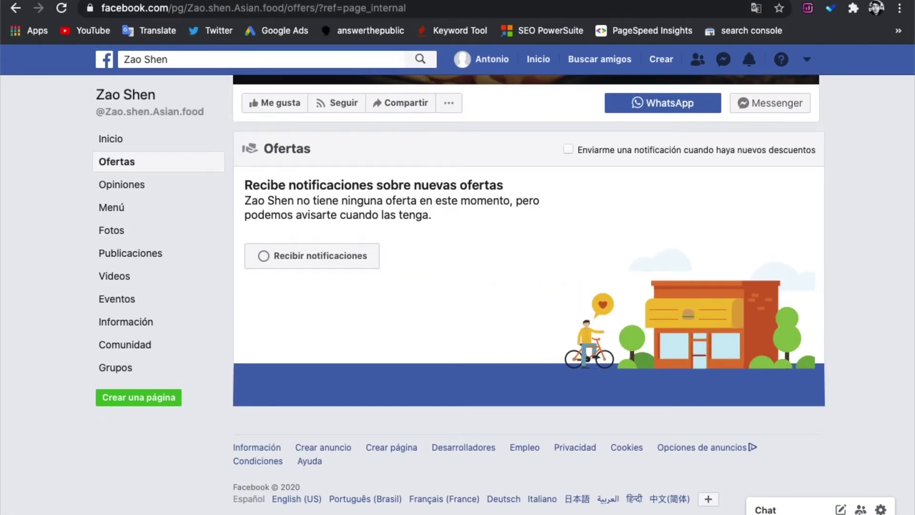
{"action": "key", "text": "ctrl+Tab"}
{"action": "left_click", "coordinate": [160, 355]}
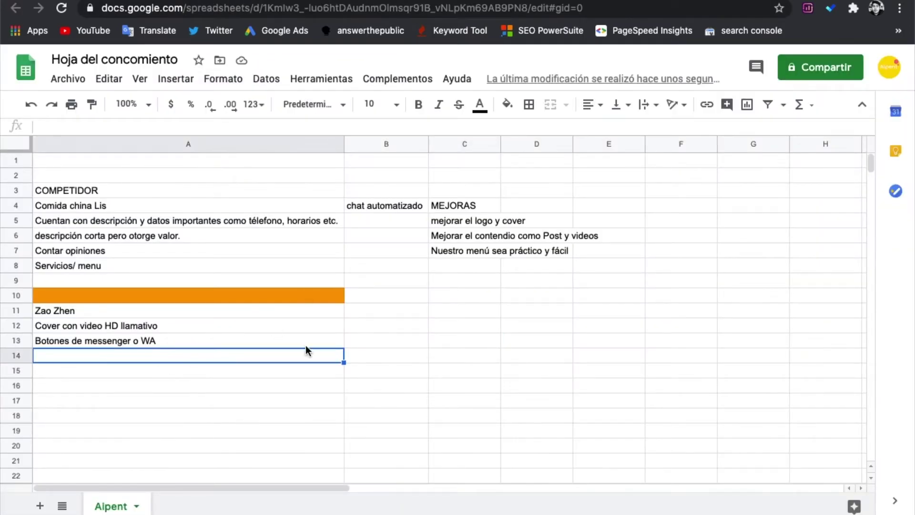
{"action": "type", "text": "Oferta"}
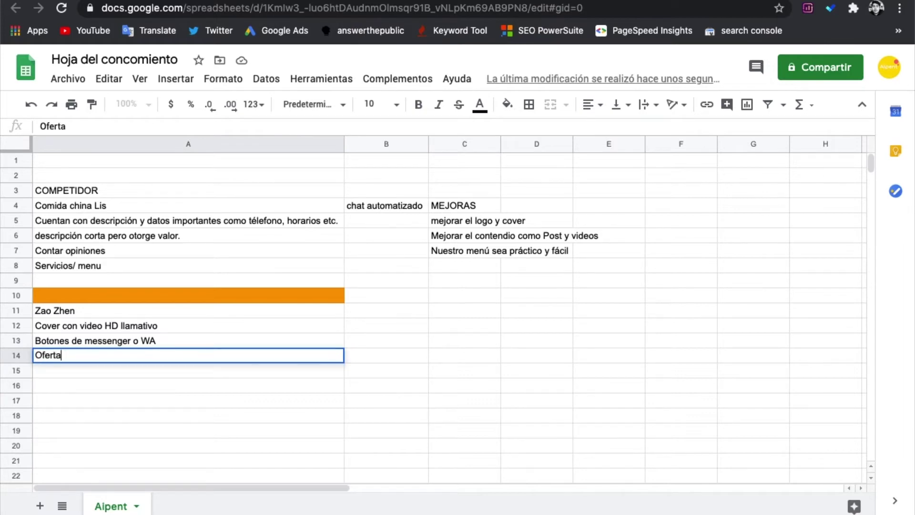
{"action": "type", "text": "Pestaña de o"}
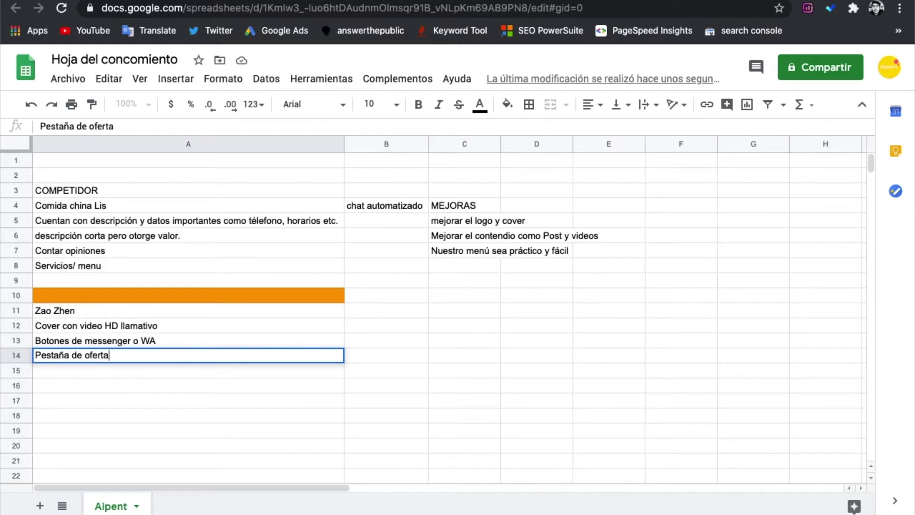
{"action": "key", "text": "Return"}
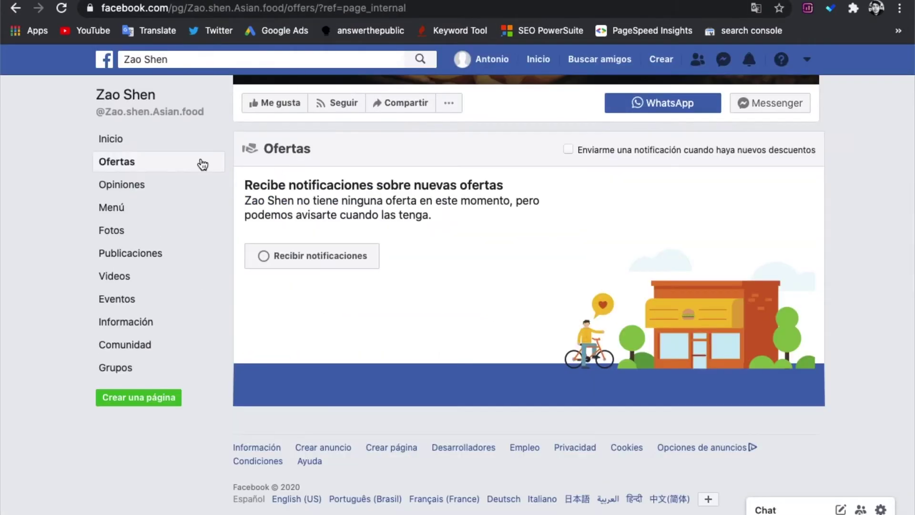
Examine Zao Shen's Opiniones section, reading the customer recommendations and the page's replies, including the comments on the Boston visitor's review
{"action": "left_click", "coordinate": [148, 186]}
{"action": "scroll", "coordinate": [534, 271], "scroll_direction": "down", "scroll_amount": 4}
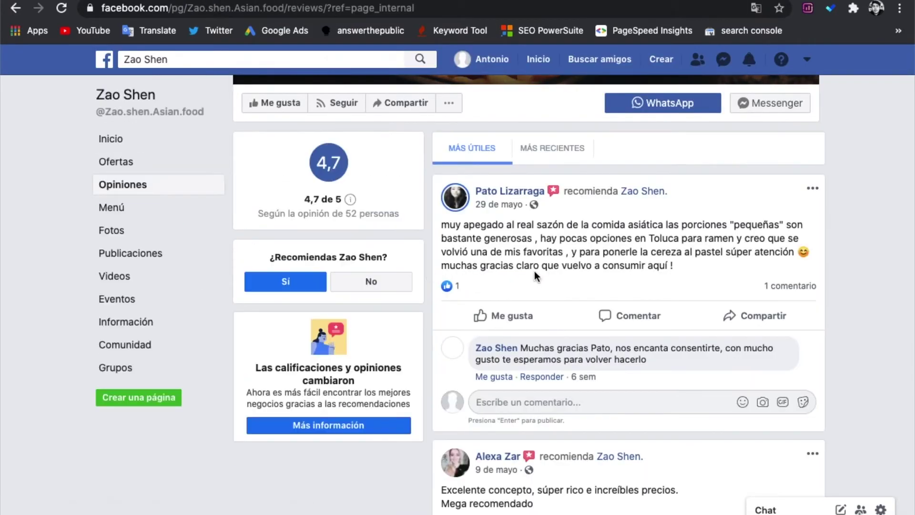
{"action": "scroll", "coordinate": [534, 271], "scroll_direction": "down", "scroll_amount": 3}
{"action": "scroll", "coordinate": [534, 271], "scroll_direction": "down", "scroll_amount": 10}
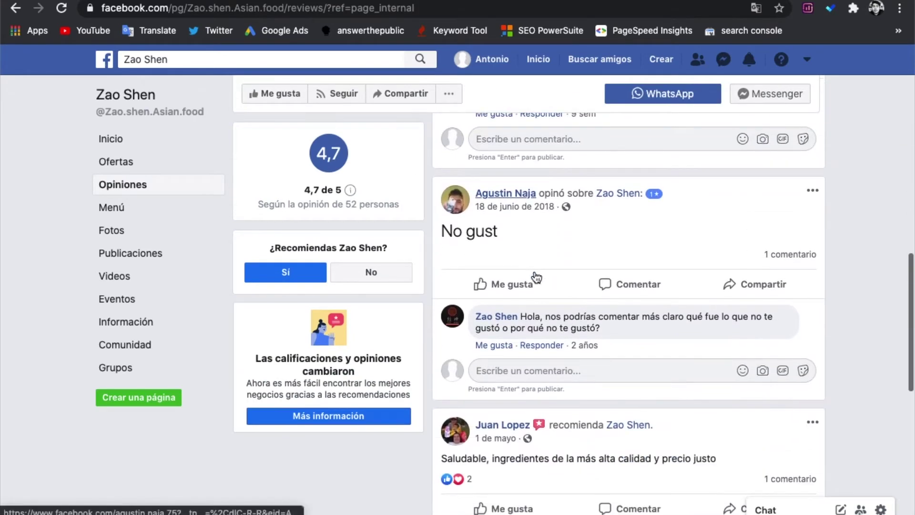
{"action": "scroll", "coordinate": [607, 243], "scroll_direction": "up", "scroll_amount": 2}
{"action": "scroll", "coordinate": [716, 313], "scroll_direction": "up", "scroll_amount": 3}
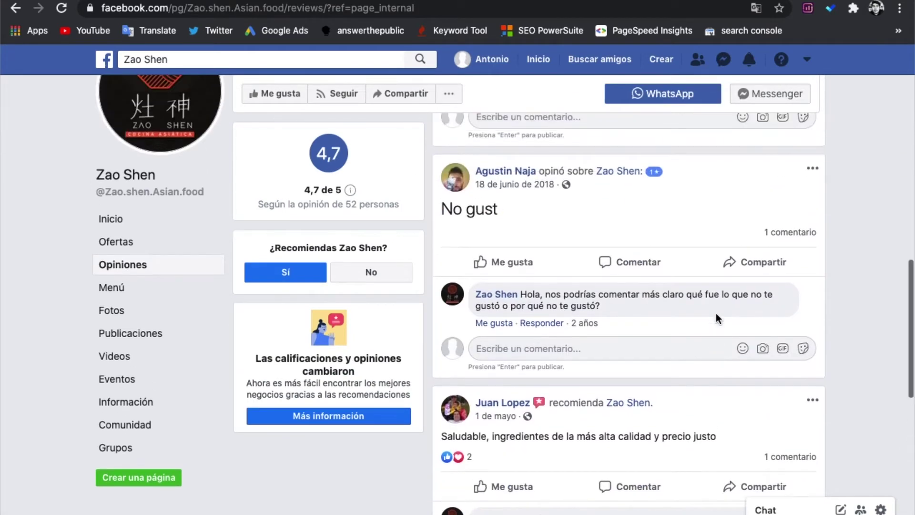
{"action": "right_click", "coordinate": [716, 314]}
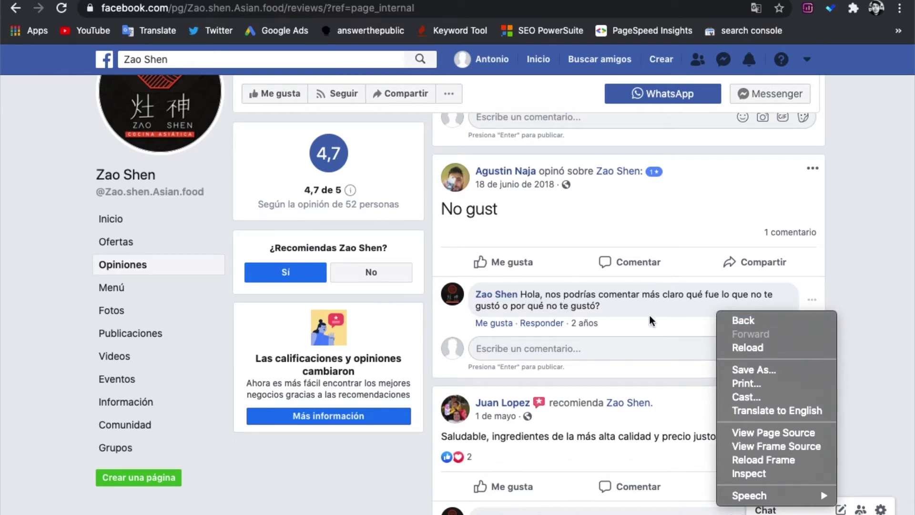
{"action": "left_click", "coordinate": [650, 350]}
{"action": "scroll", "coordinate": [650, 350], "scroll_direction": "down", "scroll_amount": 5}
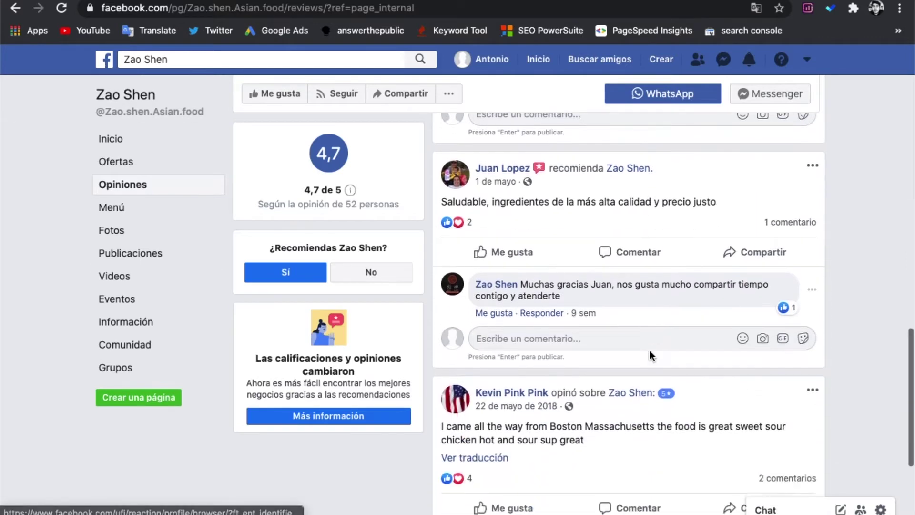
{"action": "scroll", "coordinate": [543, 360], "scroll_direction": "down", "scroll_amount": 3}
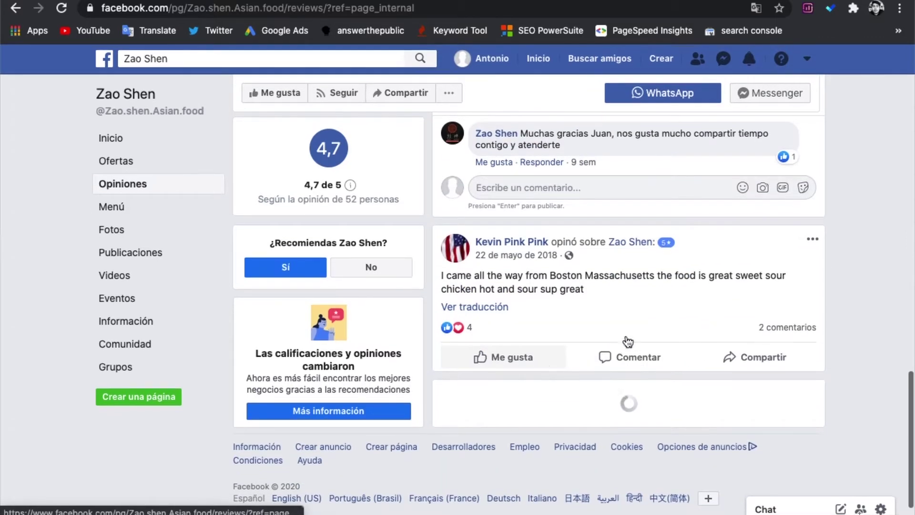
{"action": "left_click", "coordinate": [788, 327]}
{"action": "scroll", "coordinate": [574, 388], "scroll_direction": "down", "scroll_amount": 4}
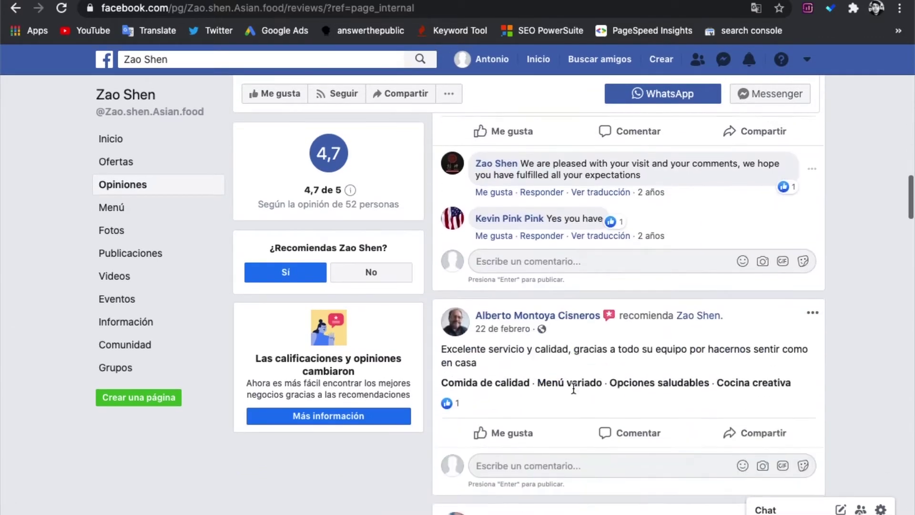
{"action": "scroll", "coordinate": [621, 398], "scroll_direction": "down", "scroll_amount": 5}
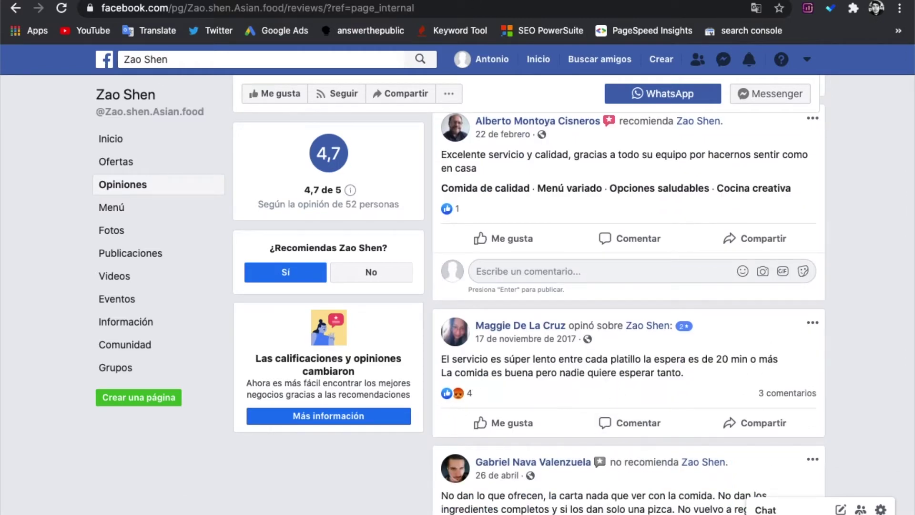
Switch to Google Sheets and enter the note "Interacciones con los clientes" in cell A15
{"action": "key", "text": "ctrl+Tab"}
{"action": "type", "text": "In"}
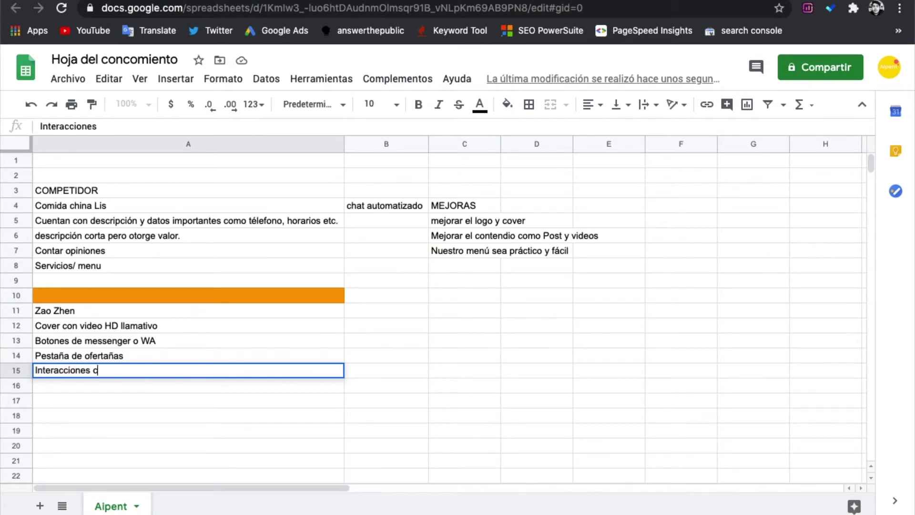
{"action": "type", "text": "teracciones con los clientes"}
{"action": "key", "text": "Return"}
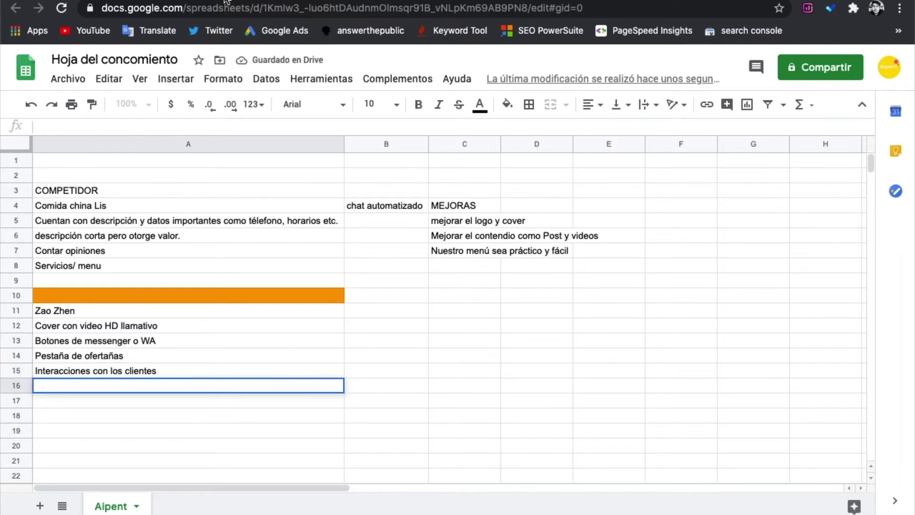
Switch back to Zao Shen's Facebook page and read through the remaining older customer reviews
{"action": "left_click", "coordinate": [301, 1]}
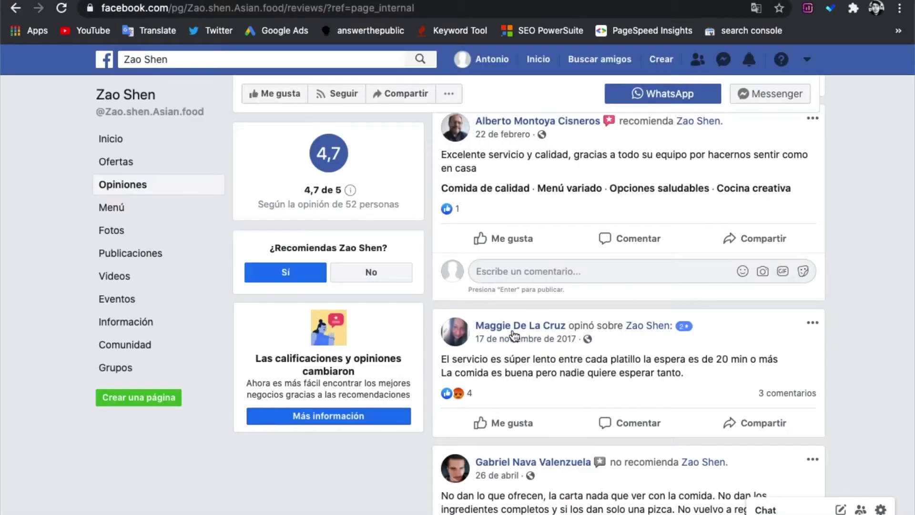
{"action": "scroll", "coordinate": [507, 314], "scroll_direction": "down", "scroll_amount": 15}
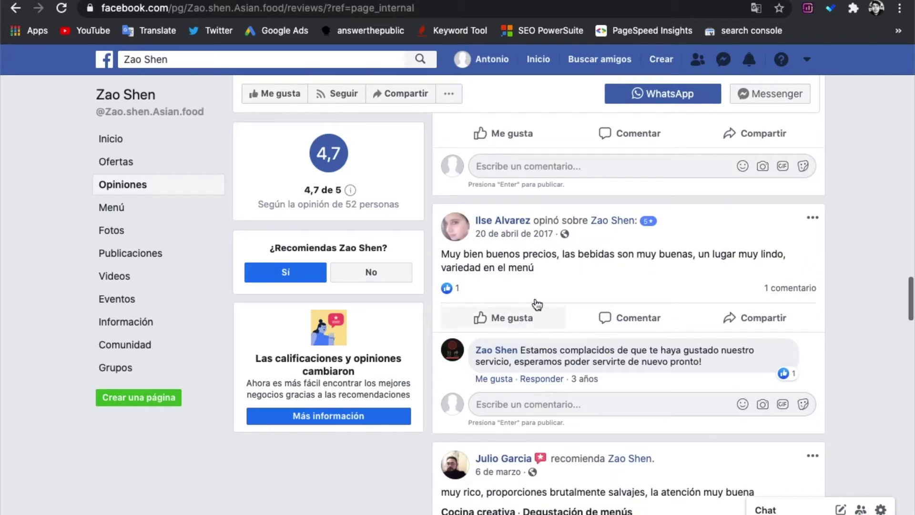
{"action": "scroll", "coordinate": [620, 271], "scroll_direction": "down", "scroll_amount": 10}
{"action": "scroll", "coordinate": [621, 277], "scroll_direction": "down", "scroll_amount": 12}
{"action": "scroll", "coordinate": [622, 277], "scroll_direction": "down", "scroll_amount": 10}
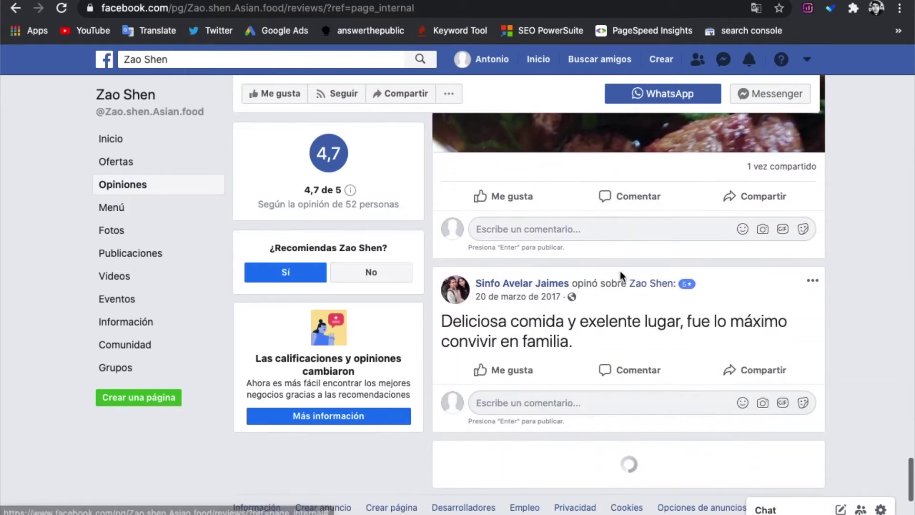
Examine Zao Shen's Menú section and view the Bebidas menu image enlarged
{"action": "left_click", "coordinate": [140, 213]}
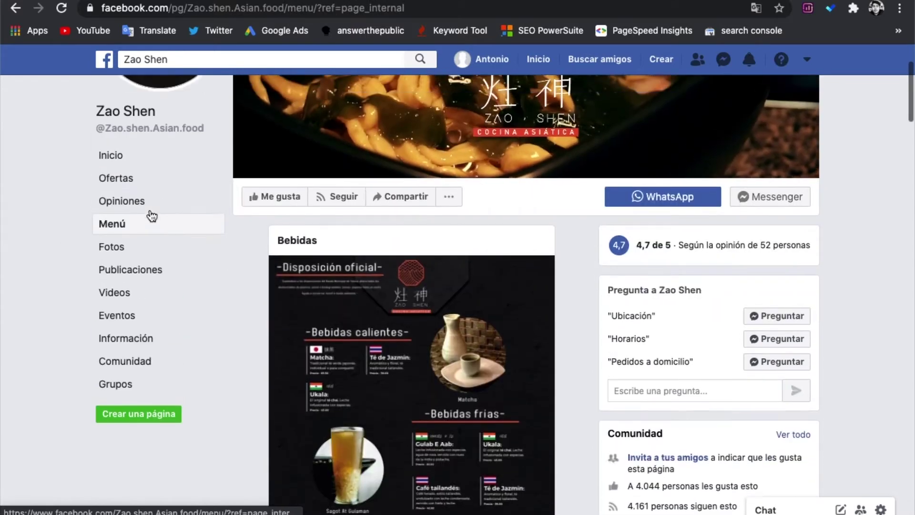
{"action": "scroll", "coordinate": [145, 287], "scroll_direction": "down", "scroll_amount": 8}
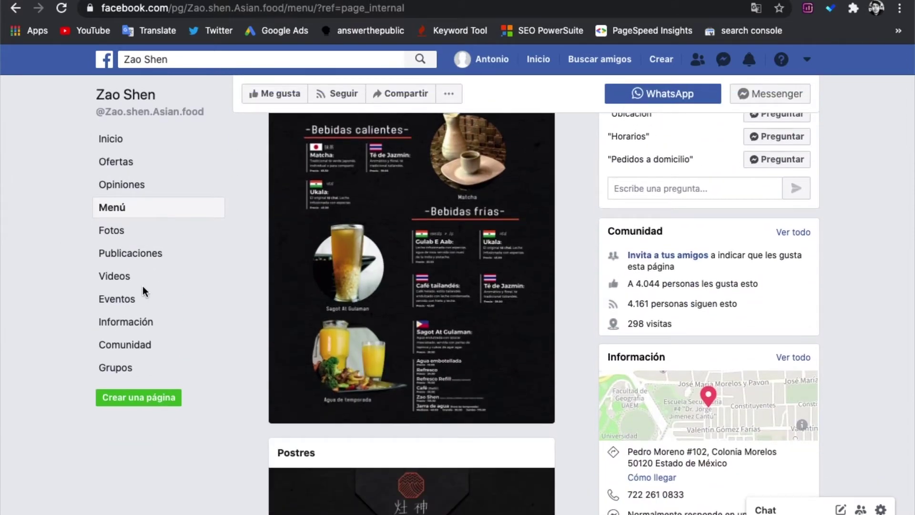
{"action": "left_click", "coordinate": [452, 288]}
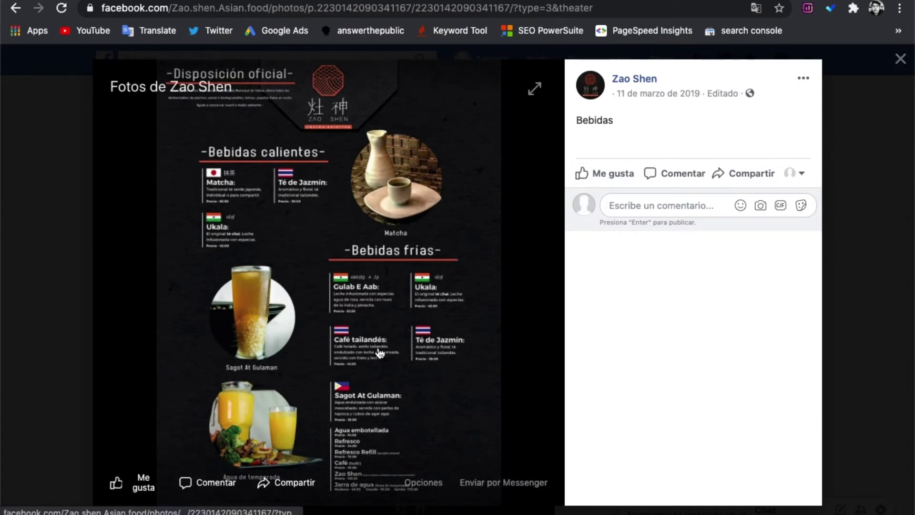
{"action": "key", "text": "Escape"}
Switch to Google Sheets and enter the note "Optimizar el menú. (El texto grande y fácil de leer)" in cell A16
{"action": "key", "text": "ctrl+Tab"}
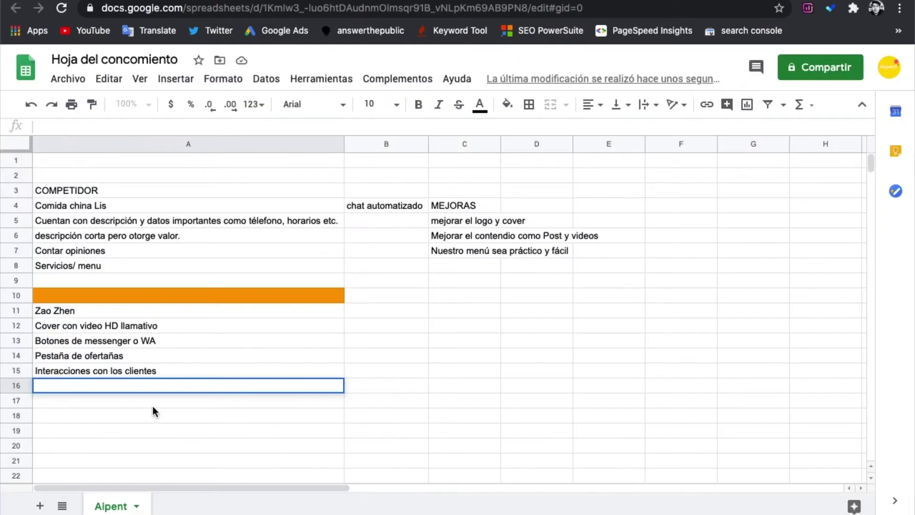
{"action": "type", "text": "Optm"}
{"action": "type", "text": "imizar kas c"}
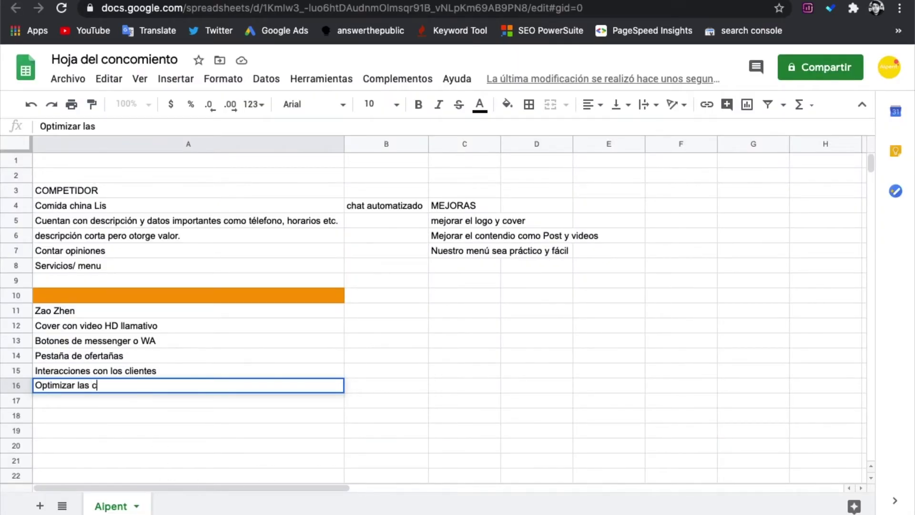
{"action": "key", "text": "BackSpace"}
{"action": "key", "text": "BackSpace"}
{"action": "key", "text": "BackSpace"}
{"action": "key", "text": "BackSpace"}
{"action": "key", "text": "BackSpace"}
{"action": "key", "text": "BackSpace"}
{"action": "key", "text": "BackSpace"}
{"action": "key", "text": "BackSpace"}
{"action": "key", "text": "BackSpace"}
{"action": "key", "text": "BackSpace"}
{"action": "key", "text": "BackSpace"}
{"action": "type", "text": "el menú.  (El texto grande"}
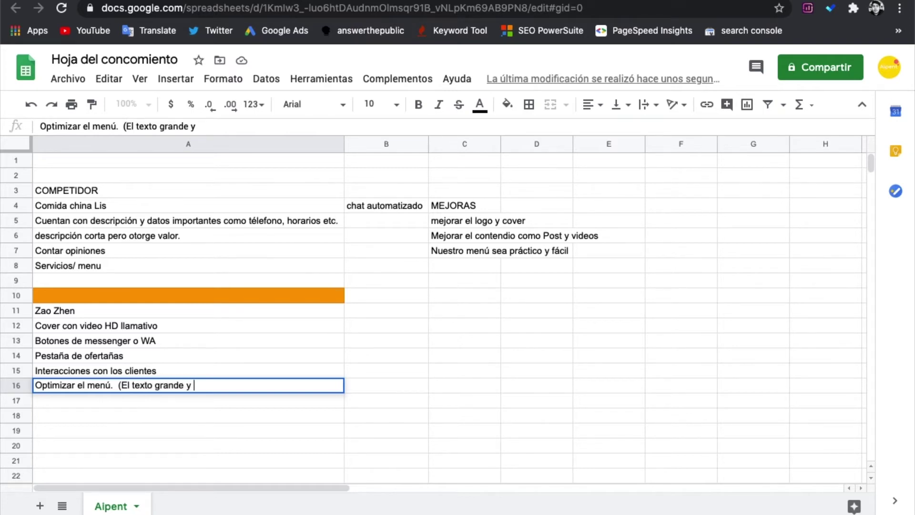
{"action": "key", "text": "BackSpace"}
{"action": "key", "text": "BackSpace"}
{"action": "key", "text": "BackSpace"}
{"action": "key", "text": "BackSpace"}
{"action": "key", "text": "BackSpace"}
{"action": "type", "text": "fácil de leer"}
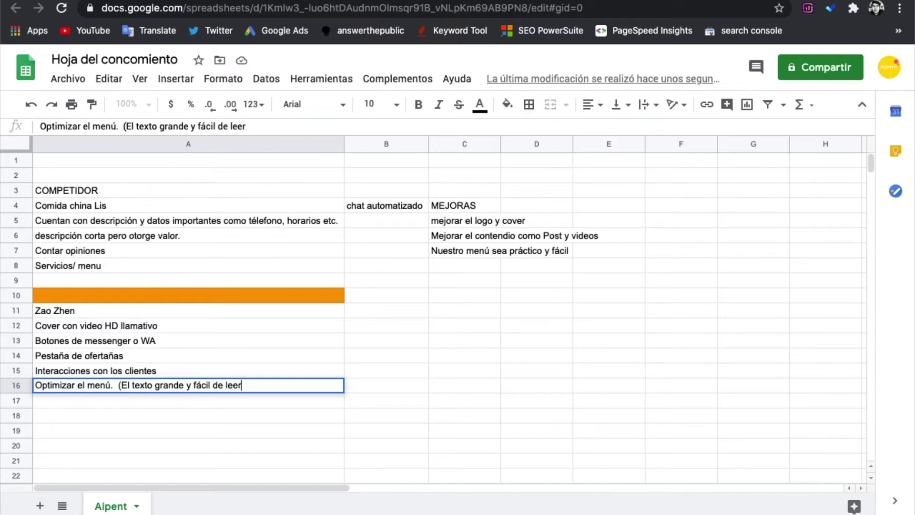
{"action": "key", "text": "Return"}
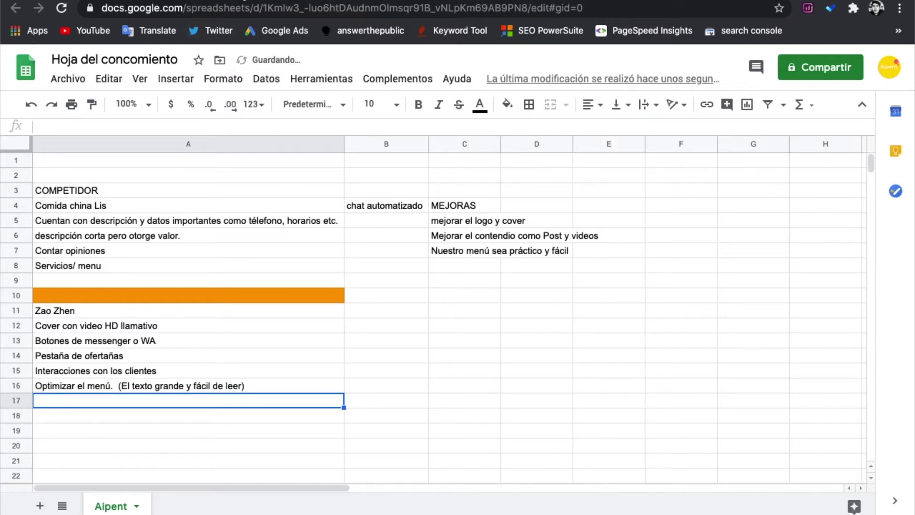
Switch back to Zao Shen's Facebook menu and inspect the text legibility of the Bebidas image up close
{"action": "key", "text": "ctrl+Tab"}
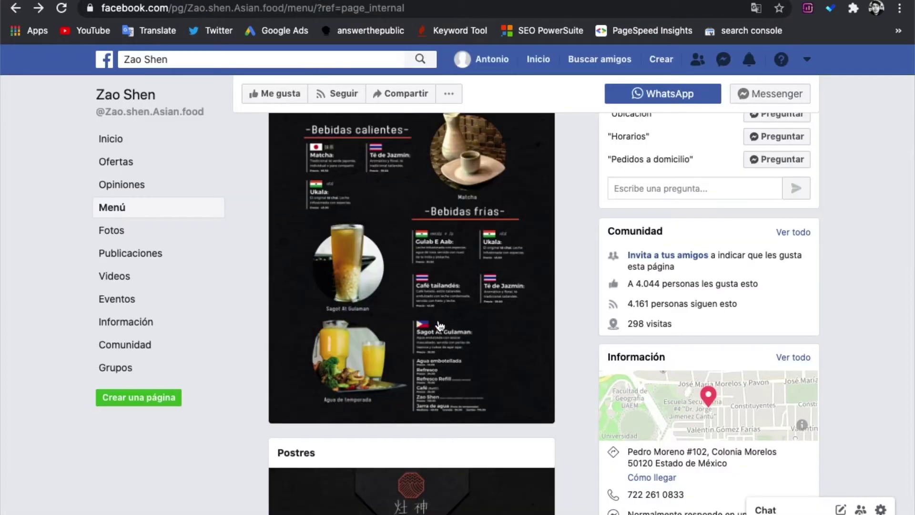
{"action": "left_click", "coordinate": [471, 321]}
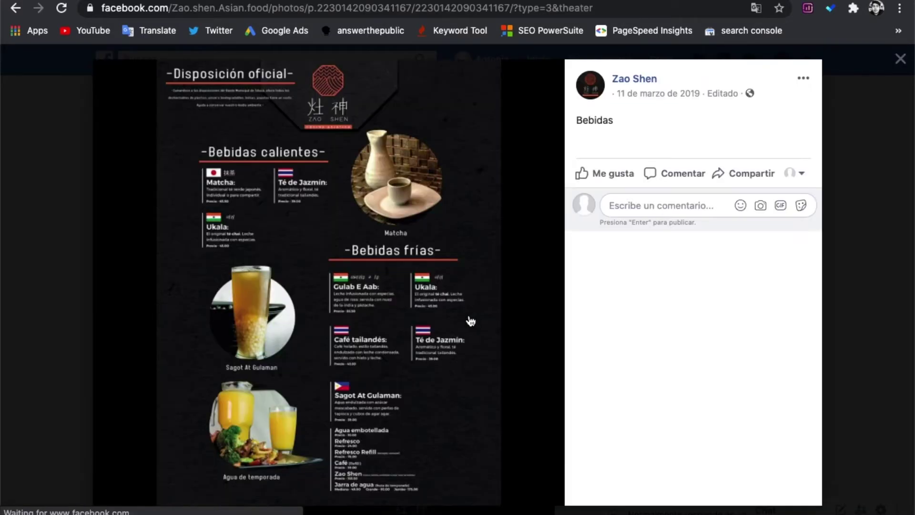
{"action": "scroll", "coordinate": [471, 321], "scroll_direction": "up", "scroll_amount": 5}
{"action": "scroll", "coordinate": [468, 320], "scroll_direction": "down", "scroll_amount": 2}
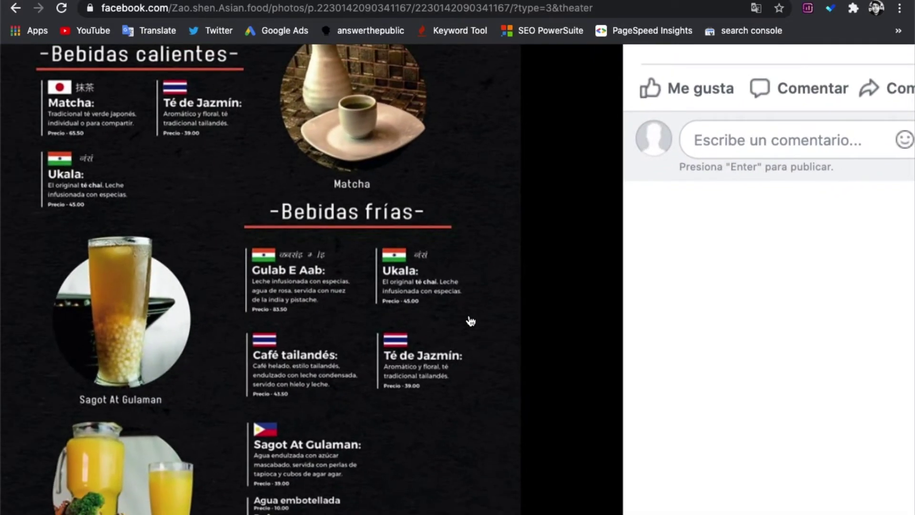
{"action": "scroll", "coordinate": [469, 321], "scroll_direction": "up", "scroll_amount": 2}
{"action": "key", "text": "Escape"}
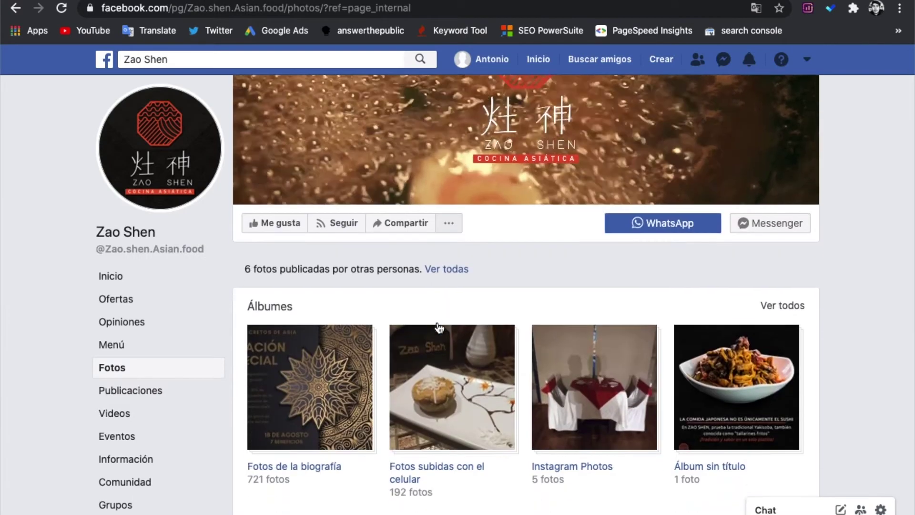
Browse the Fotos subidas con el celular album in Zao Shen's Fotos section and view the Shindi Aloo Tuk promotion image
{"action": "scroll", "coordinate": [436, 325], "scroll_direction": "down", "scroll_amount": 4}
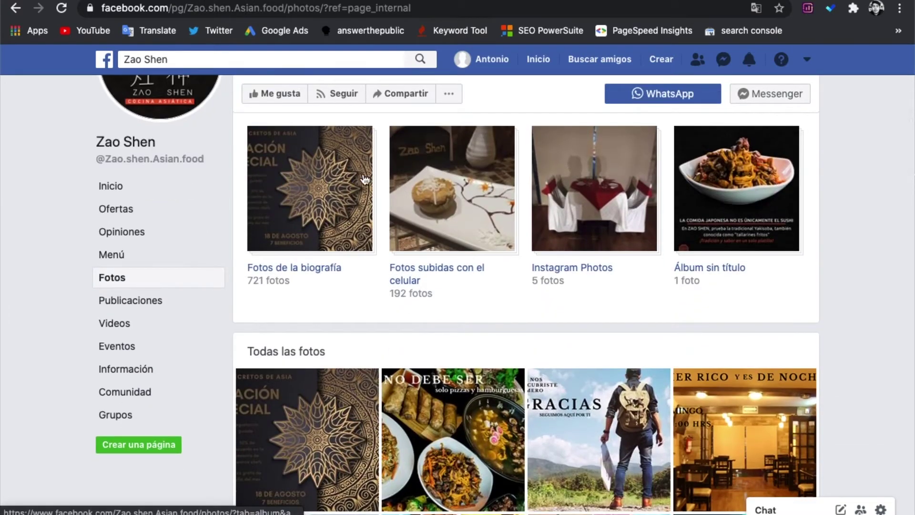
{"action": "left_click", "coordinate": [432, 226]}
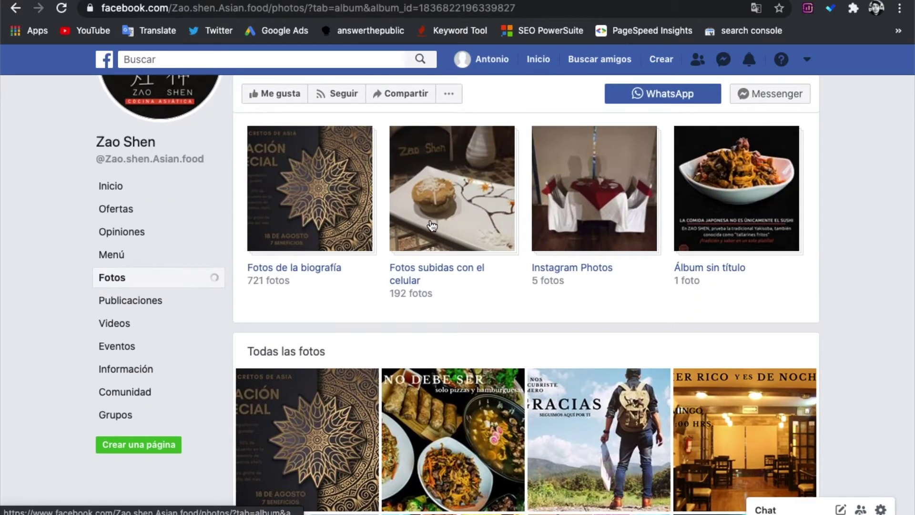
{"action": "scroll", "coordinate": [324, 263], "scroll_direction": "down", "scroll_amount": 7}
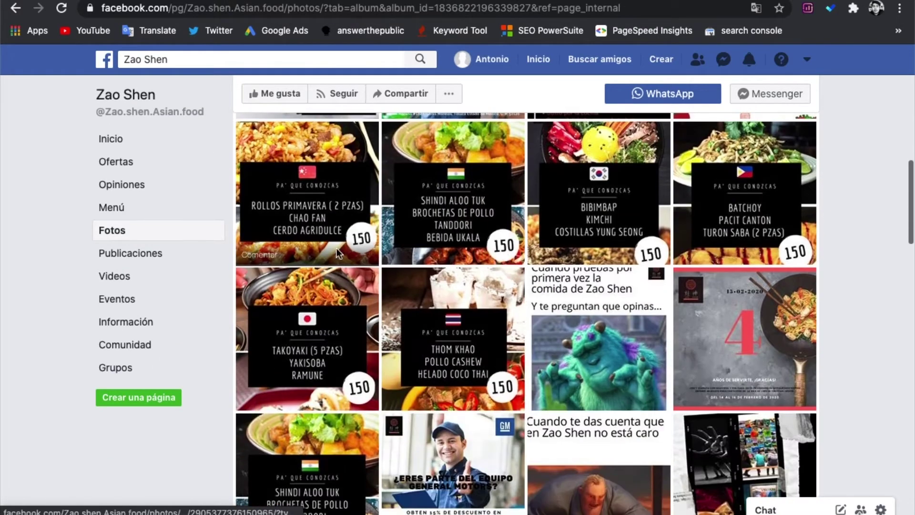
{"action": "left_click", "coordinate": [453, 193]}
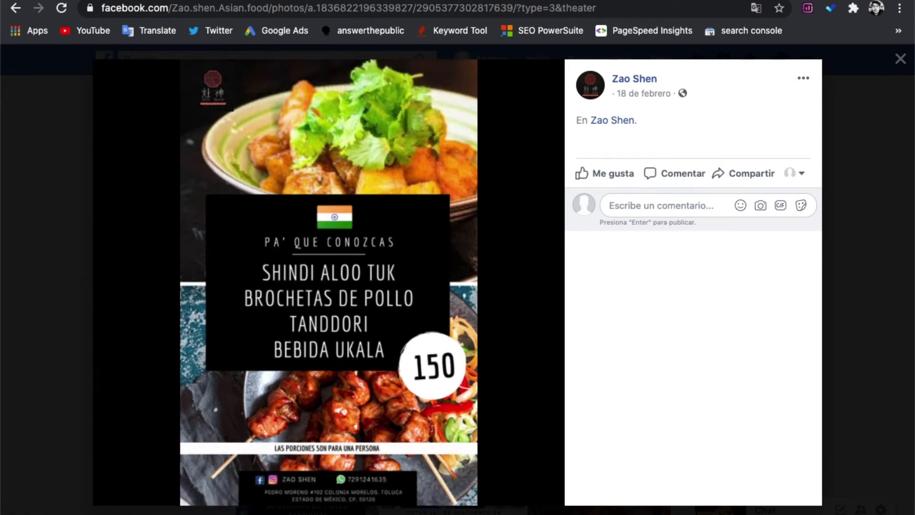
Switch to Google Sheets and enter the note "Manejar post con más imáganes que texto" in cell A17
{"action": "key", "text": "ctrl+Tab"}
{"action": "type", "text": "Ma"}
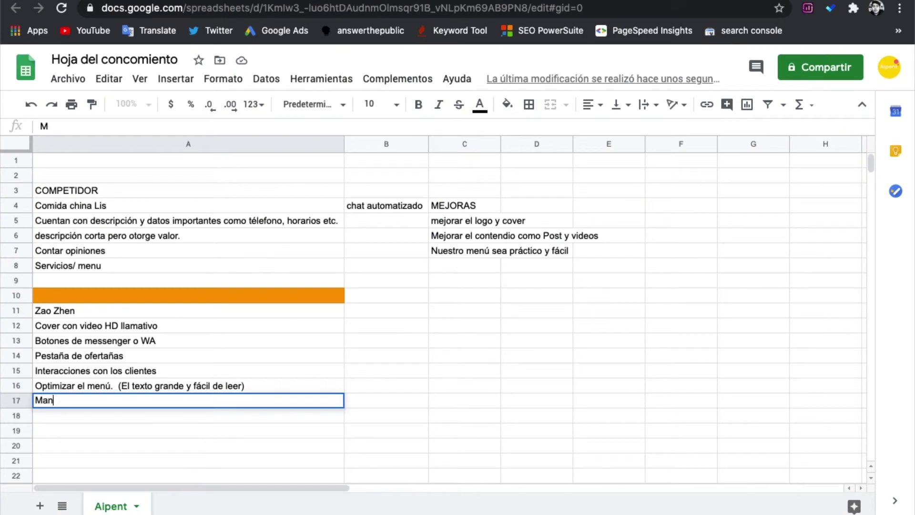
{"action": "type", "text": "nejar post co"}
{"action": "key", "text": "BackSpace"}
{"action": "key", "text": "BackSpace"}
{"action": "type", "text": "post con "}
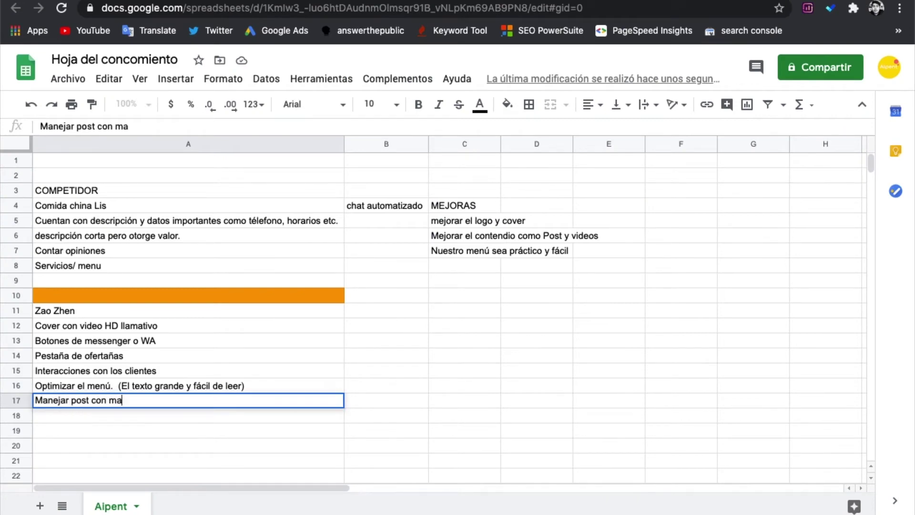
{"action": "type", "text": "más imága"}
{"action": "key", "text": "BackSpace"}
{"action": "type", "text": "áganes que texto"}
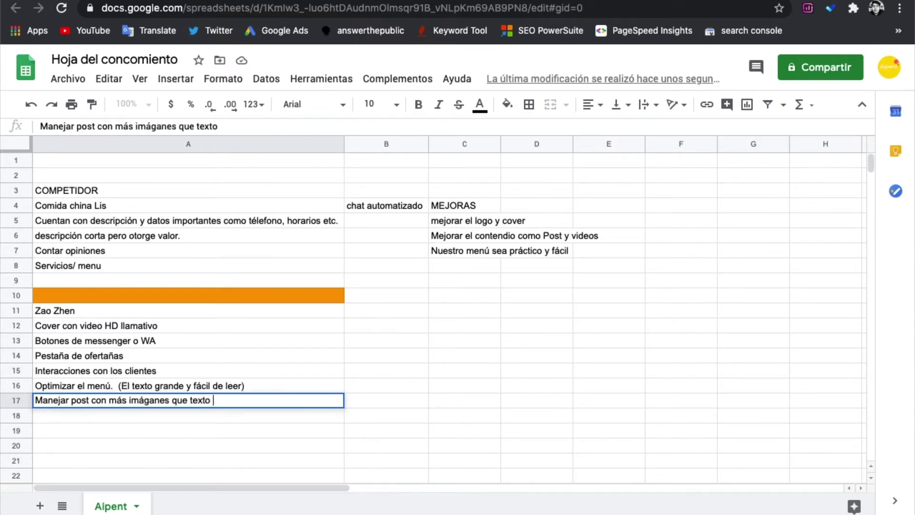
{"action": "key", "text": "Return"}
Enter a note in cell A18 recommending more videos, starting with "Manejar más"
{"action": "type", "text": "Manja"}
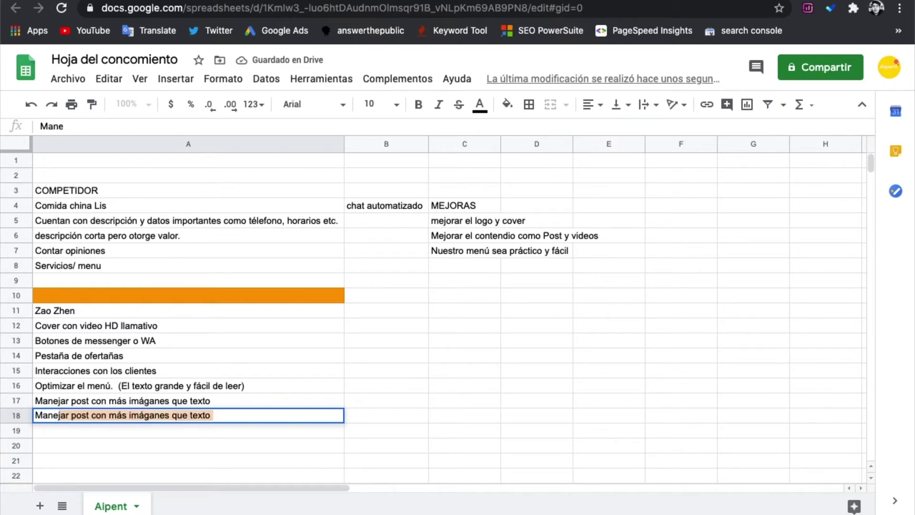
{"action": "key", "text": "BackSpace"}
{"action": "key", "text": "BackSpace"}
{"action": "key", "text": "BackSpace"}
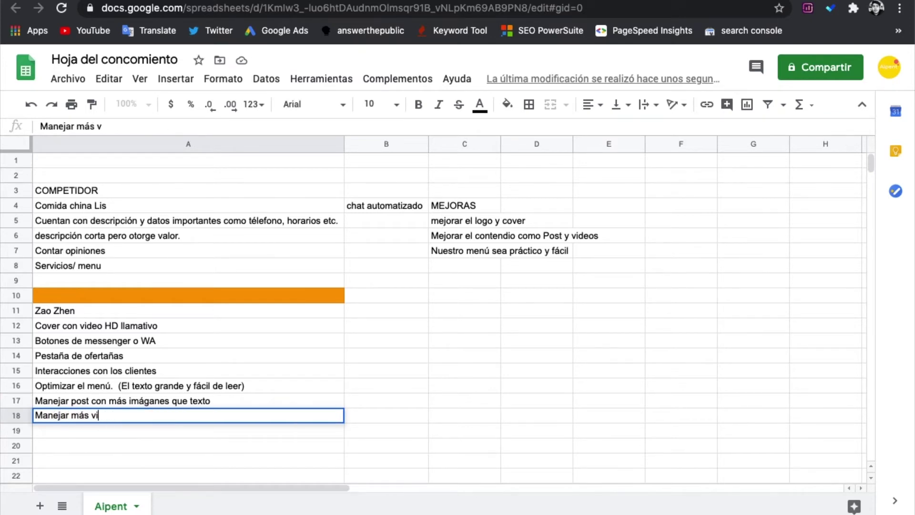
{"action": "type", "text": "os"}
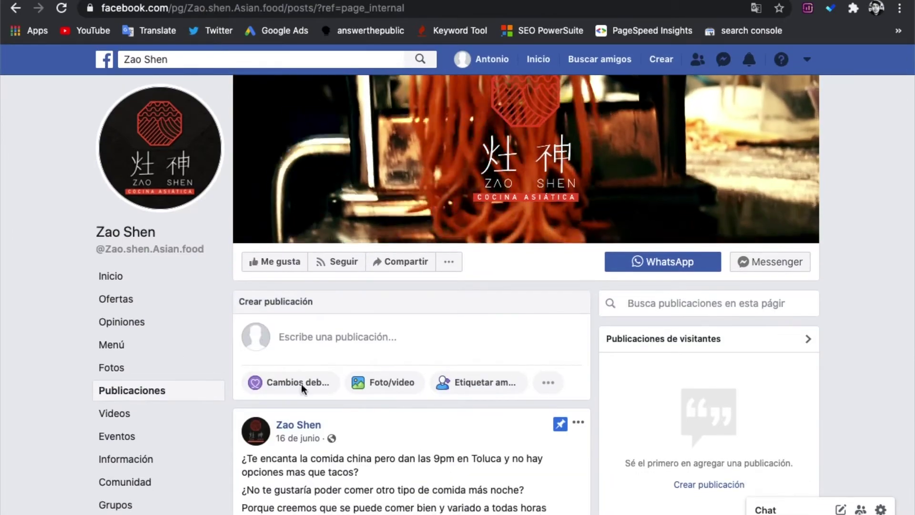
Examine the reactions and comments on Zao Shen's pinned 16 de junio post and show its comment sorting options
{"action": "scroll", "coordinate": [319, 372], "scroll_direction": "down", "scroll_amount": 5}
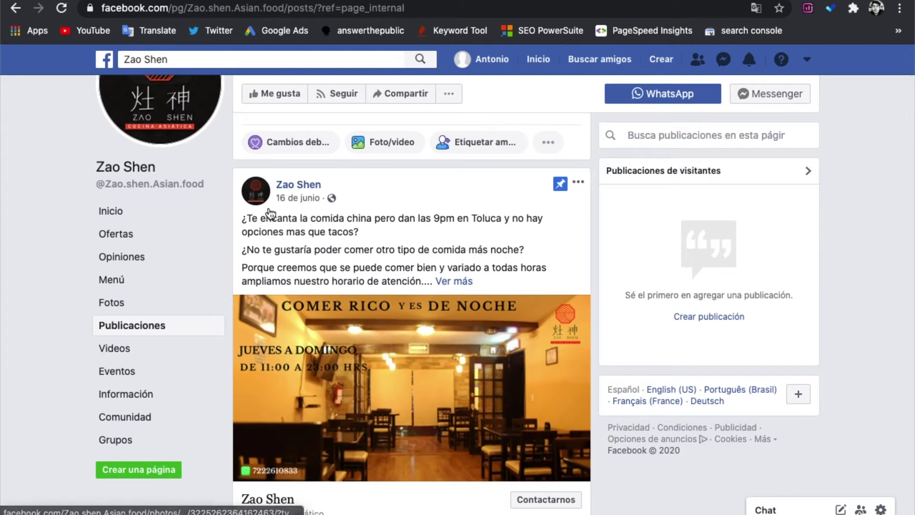
{"action": "scroll", "coordinate": [309, 314], "scroll_direction": "down", "scroll_amount": 2}
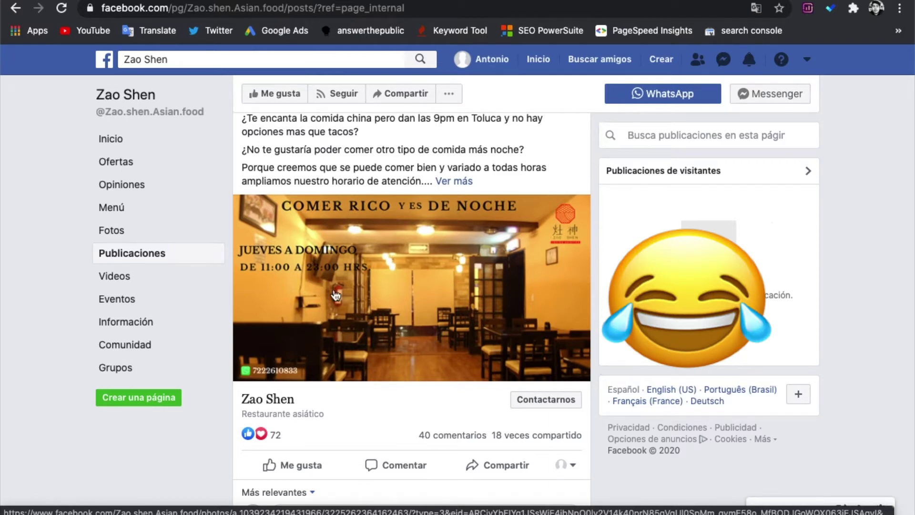
{"action": "scroll", "coordinate": [398, 277], "scroll_direction": "down", "scroll_amount": 3}
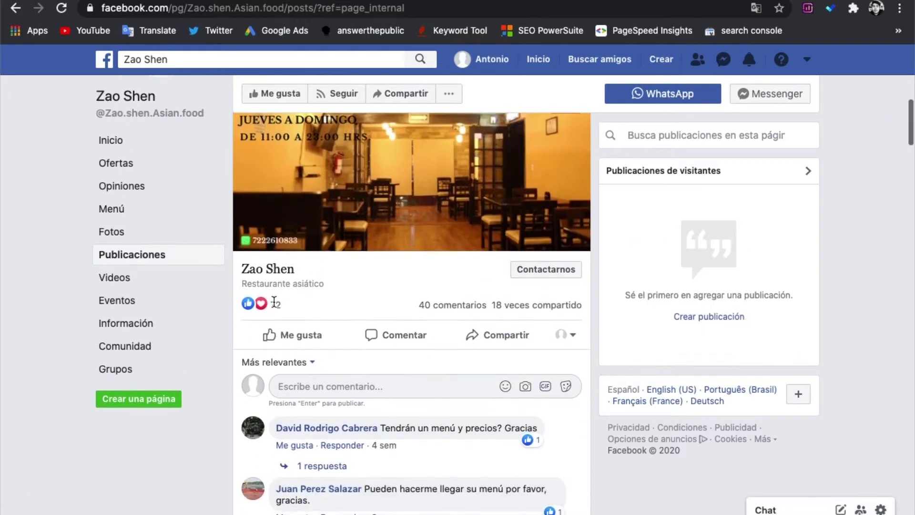
{"action": "scroll", "coordinate": [302, 245], "scroll_direction": "down", "scroll_amount": 4}
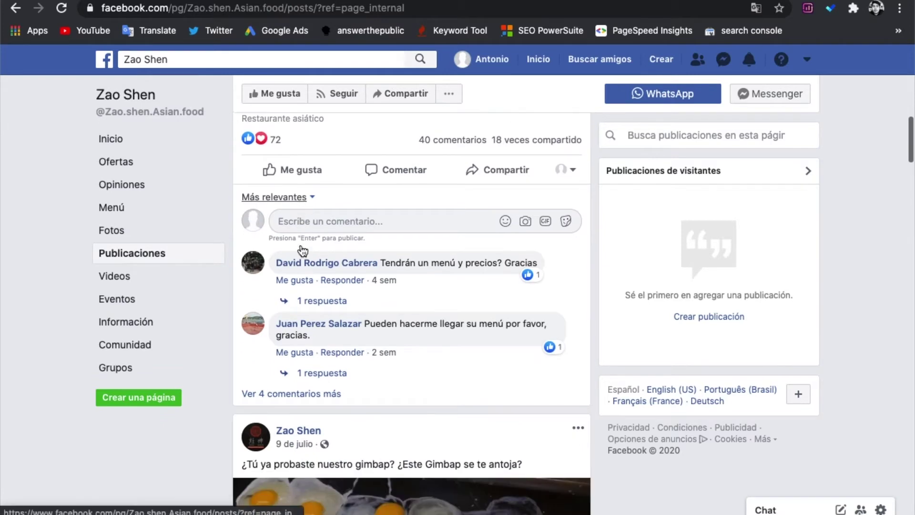
{"action": "scroll", "coordinate": [301, 247], "scroll_direction": "down", "scroll_amount": 2}
{"action": "scroll", "coordinate": [302, 247], "scroll_direction": "up", "scroll_amount": 2}
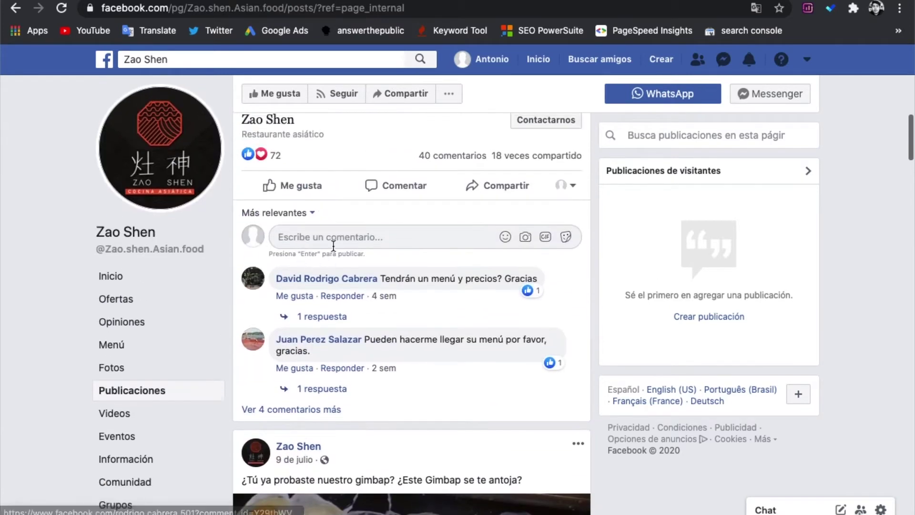
{"action": "left_click", "coordinate": [306, 213]}
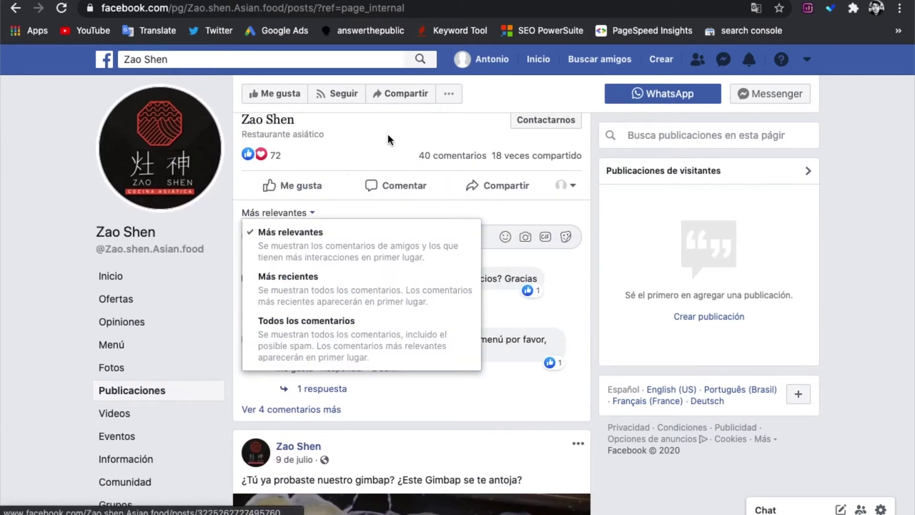
Review the length and content of Zao Shen's July posts, expanding the full text of the 3 de julio discount post
{"action": "scroll", "coordinate": [410, 258], "scroll_direction": "down", "scroll_amount": 3}
{"action": "scroll", "coordinate": [403, 253], "scroll_direction": "down", "scroll_amount": 10}
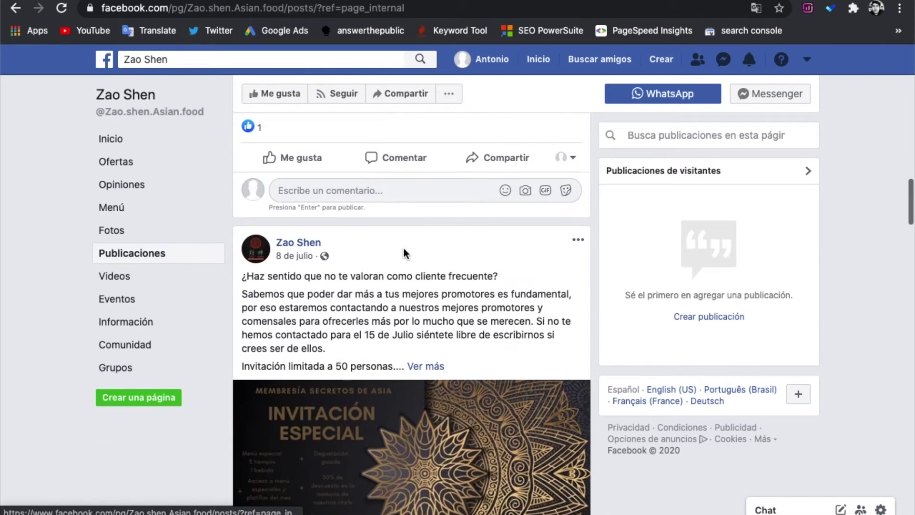
{"action": "scroll", "coordinate": [403, 253], "scroll_direction": "down", "scroll_amount": 15}
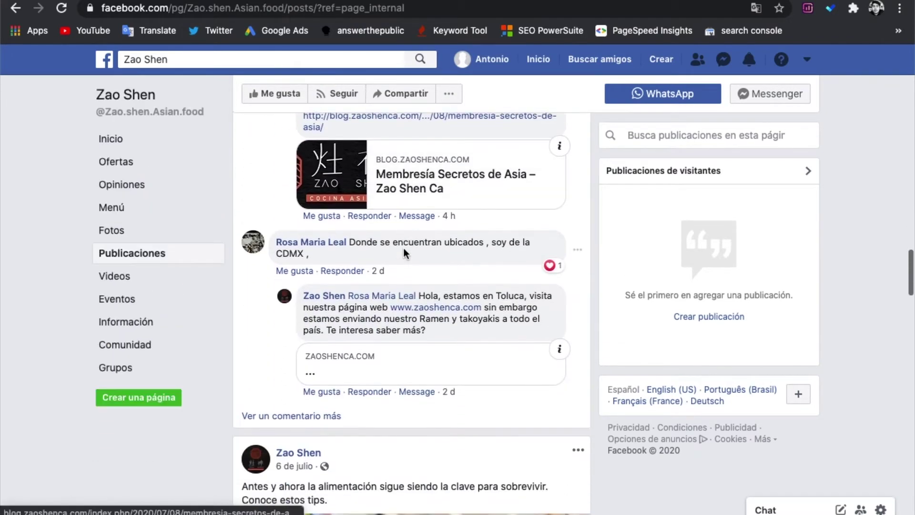
{"action": "scroll", "coordinate": [404, 249], "scroll_direction": "down", "scroll_amount": 7}
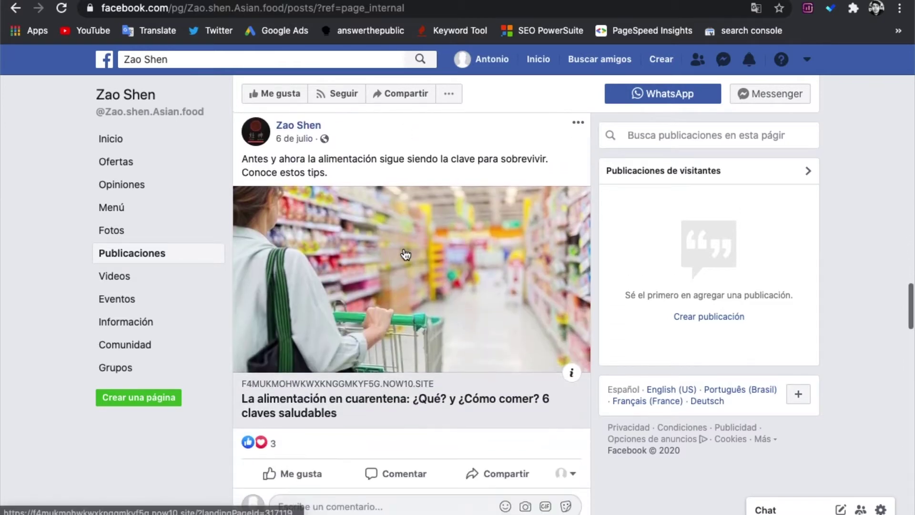
{"action": "scroll", "coordinate": [406, 255], "scroll_direction": "down", "scroll_amount": 8}
{"action": "scroll", "coordinate": [404, 248], "scroll_direction": "down", "scroll_amount": 2}
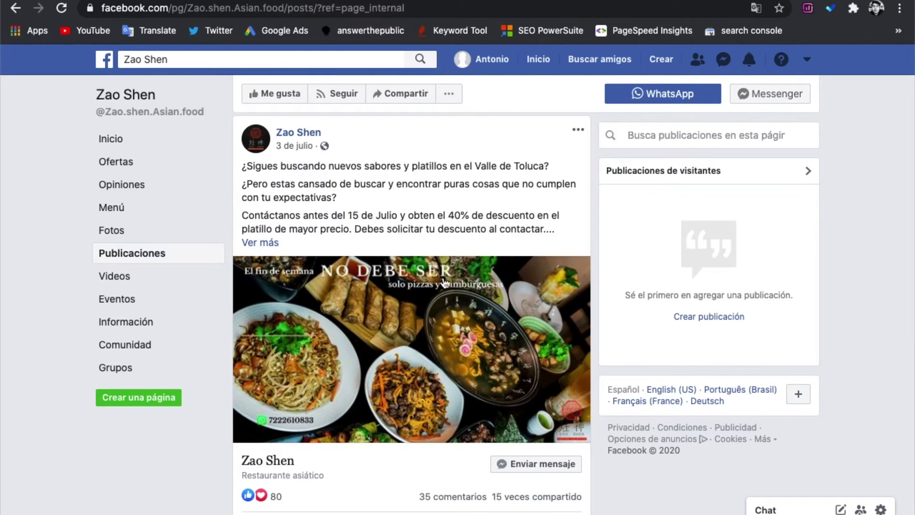
{"action": "left_click", "coordinate": [263, 242]}
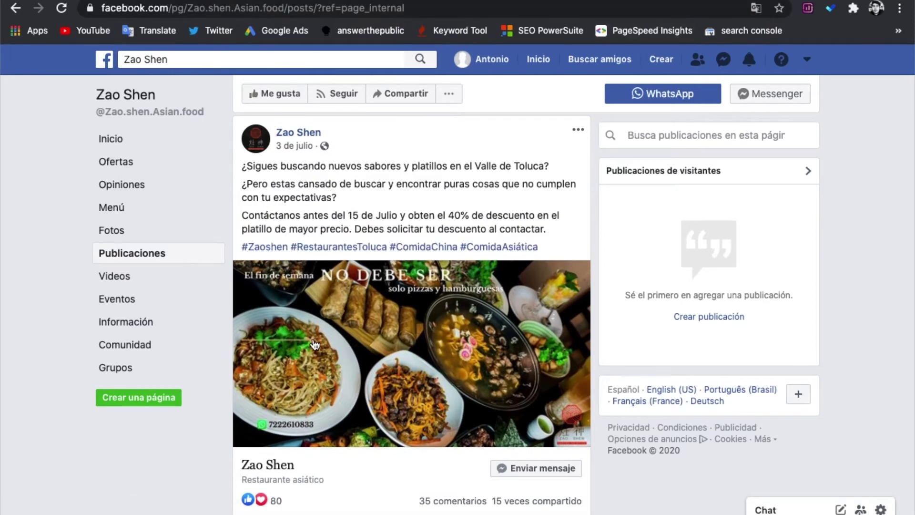
{"action": "scroll", "coordinate": [345, 418], "scroll_direction": "down", "scroll_amount": 15}
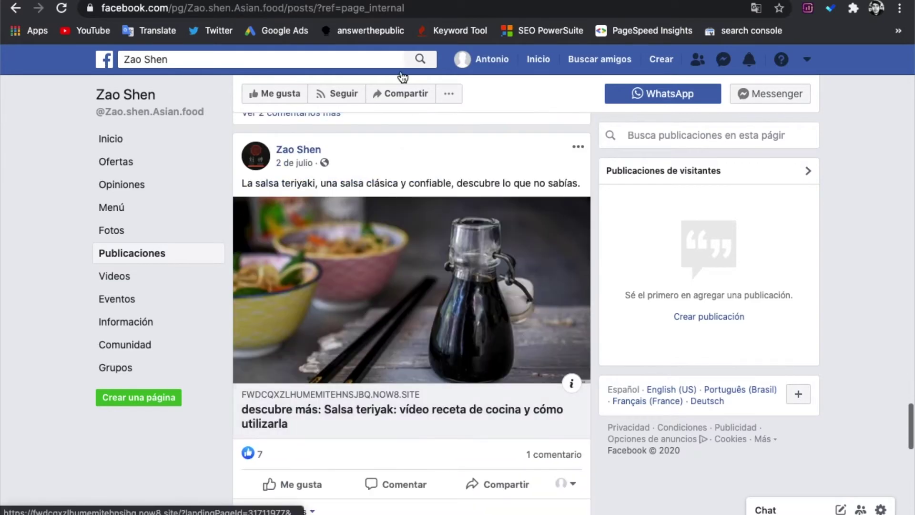
Switch to Google Sheets and enter the note "Manejar post con poco texto." in cell A19
{"action": "key", "text": "ctrl+Tab"}
{"action": "type", "text": "Manejar post conp"}
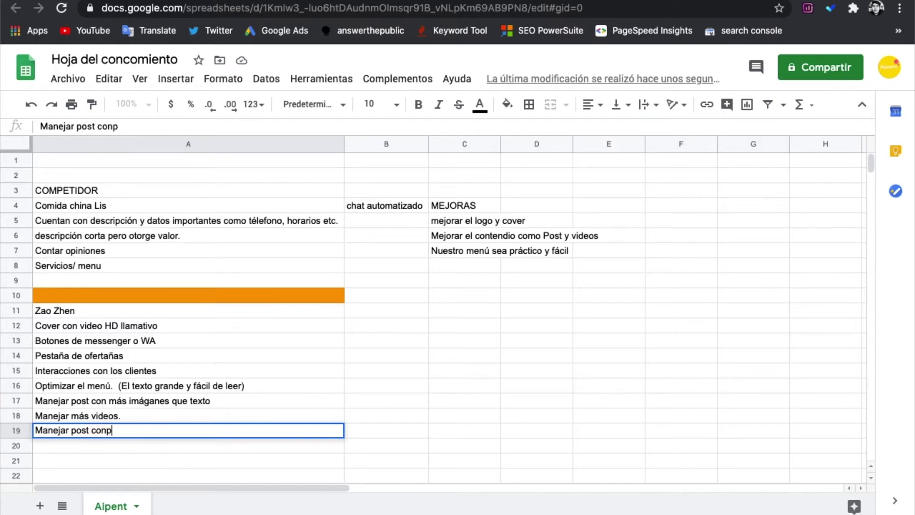
{"action": "key", "text": "BackSpace"}
{"action": "type", "text": "o"}
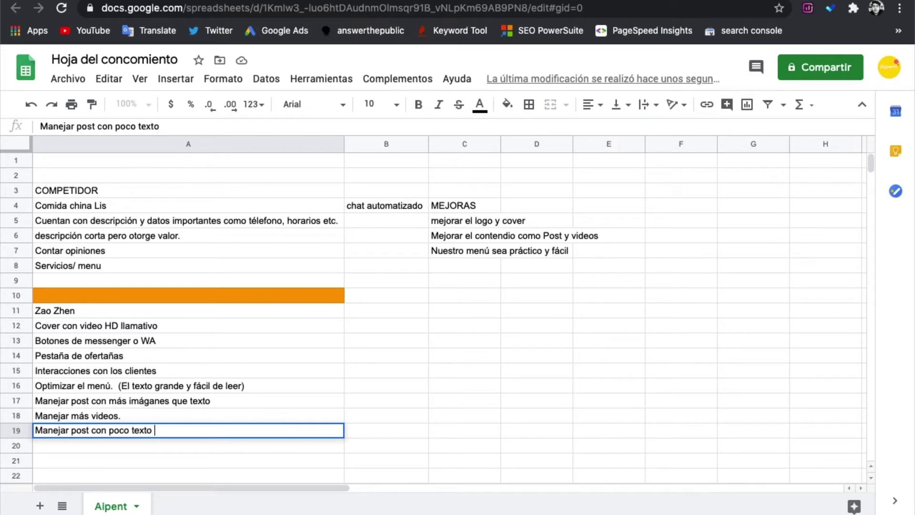
{"action": "type", "text": "co texto."}
{"action": "key", "text": "Return"}
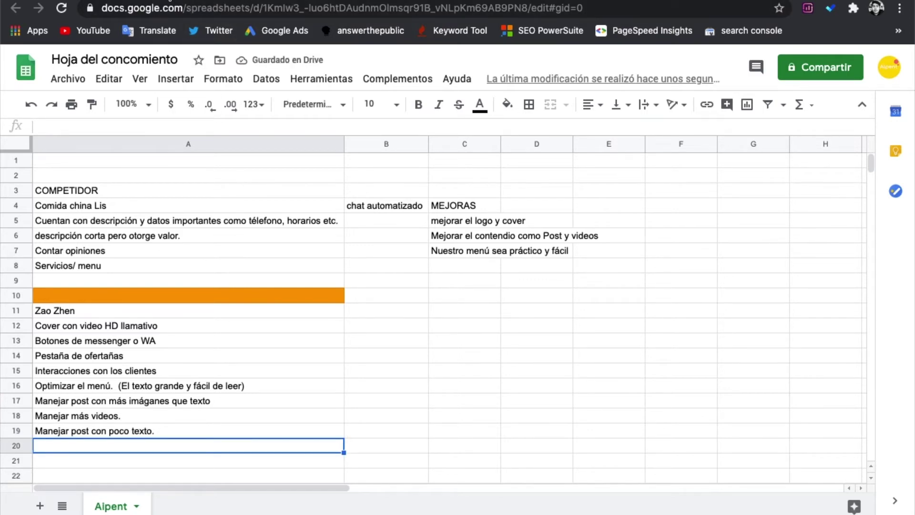
Switch back to Zao Shen's Facebook posts and examine the 2 de julio healthy-eating post, highlighting its description and checking its comments
{"action": "left_click", "coordinate": [223, 1]}
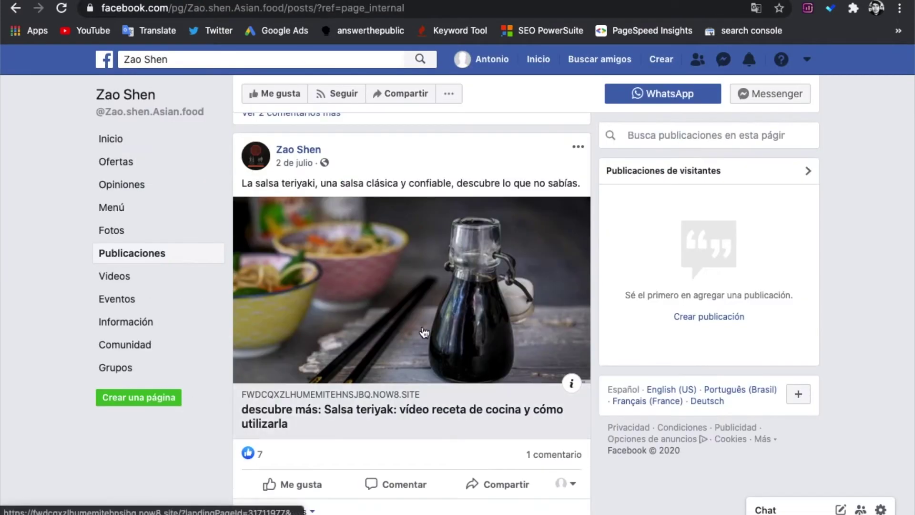
{"action": "scroll", "coordinate": [423, 329], "scroll_direction": "down", "scroll_amount": 6}
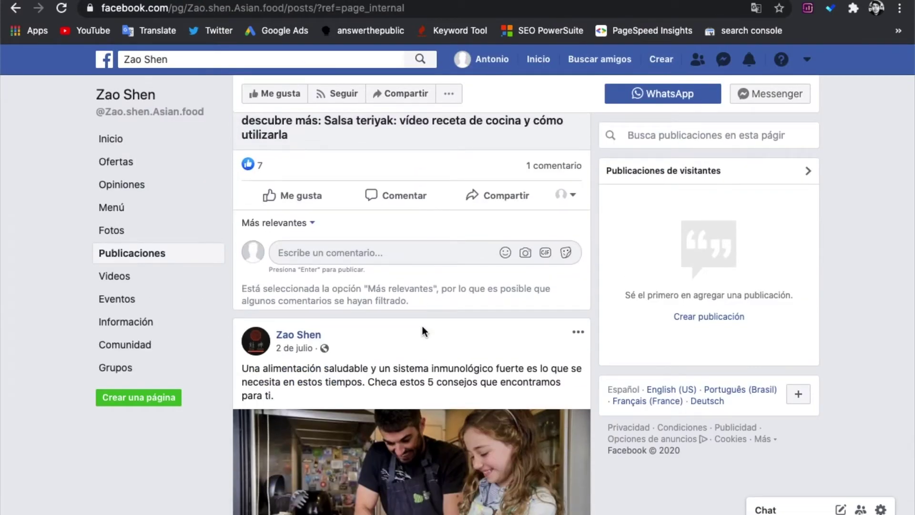
{"action": "scroll", "coordinate": [375, 345], "scroll_direction": "down", "scroll_amount": 3}
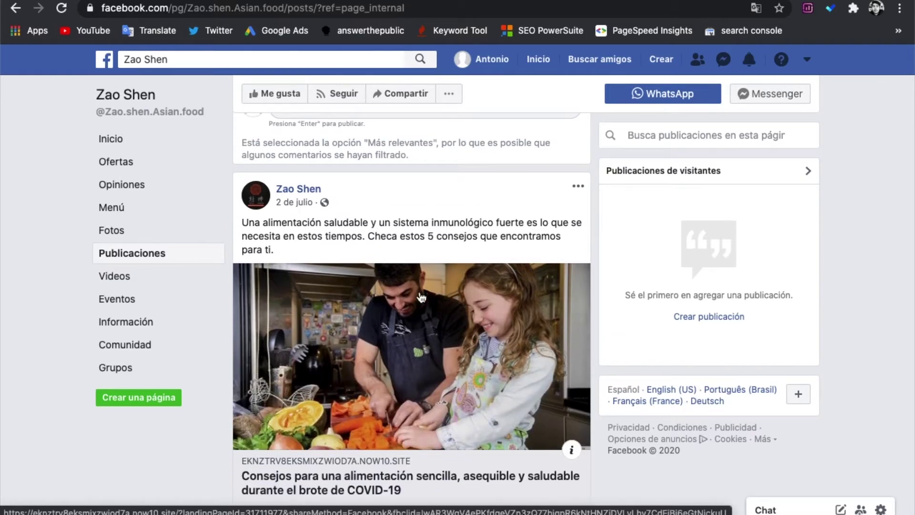
{"action": "scroll", "coordinate": [425, 274], "scroll_direction": "down", "scroll_amount": 2}
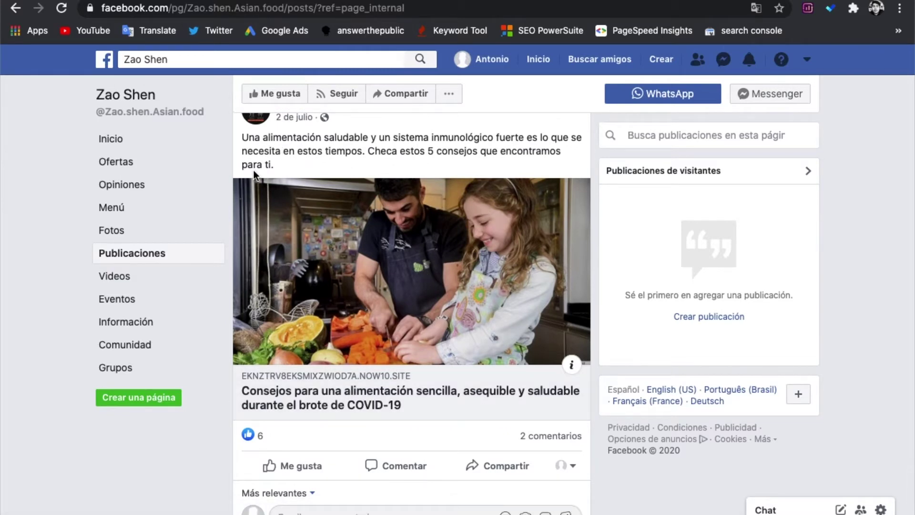
{"action": "scroll", "coordinate": [266, 168], "scroll_direction": "down", "scroll_amount": 2}
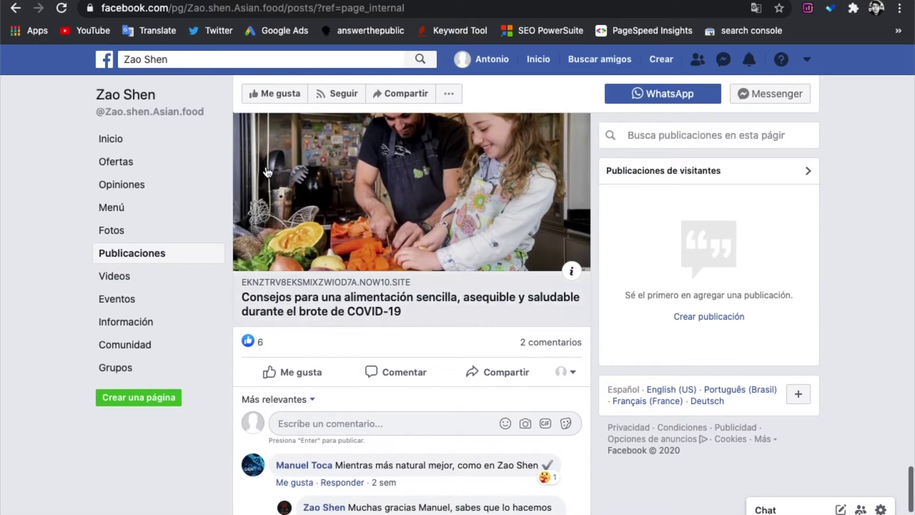
{"action": "scroll", "coordinate": [283, 206], "scroll_direction": "up", "scroll_amount": 3}
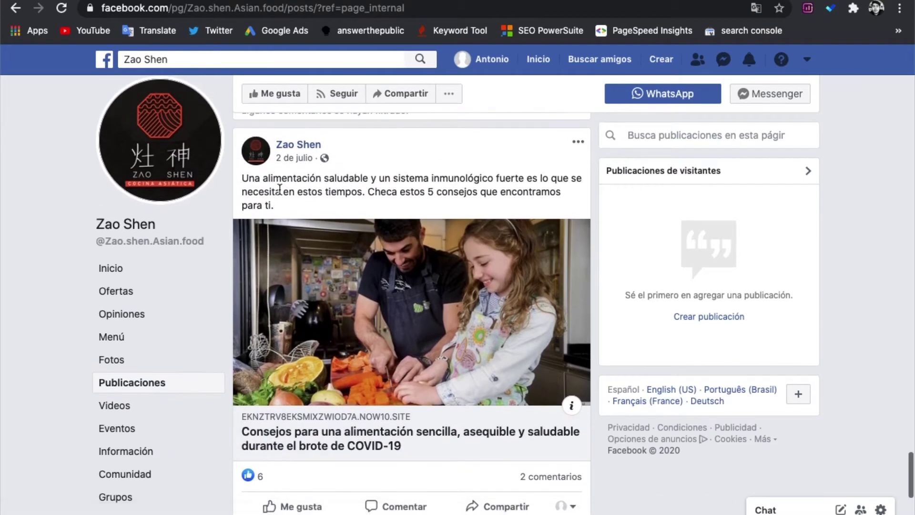
{"action": "left_click_drag", "start_coordinate": [283, 205], "coordinate": [244, 178]}
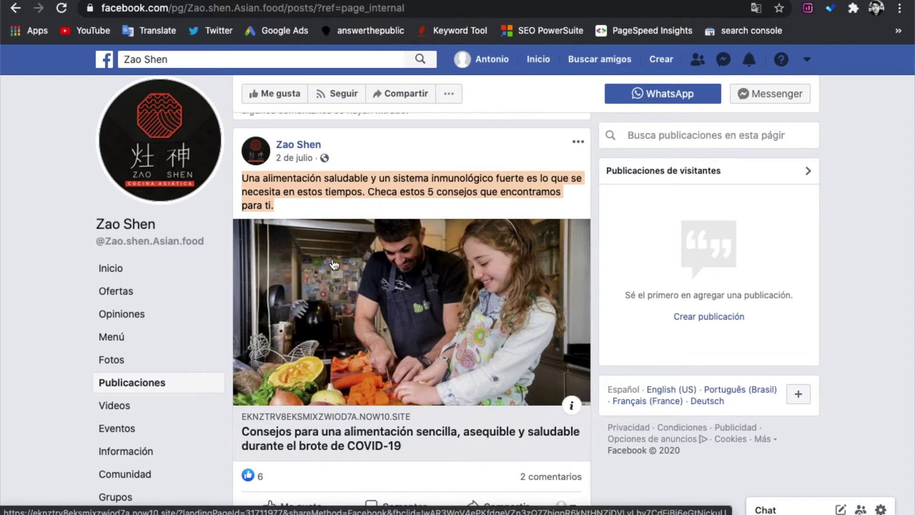
{"action": "scroll", "coordinate": [357, 244], "scroll_direction": "up", "scroll_amount": 1}
{"action": "scroll", "coordinate": [334, 267], "scroll_direction": "down", "scroll_amount": 4}
{"action": "scroll", "coordinate": [313, 289], "scroll_direction": "down", "scroll_amount": 2}
{"action": "mouse_move", "coordinate": [313, 290]}
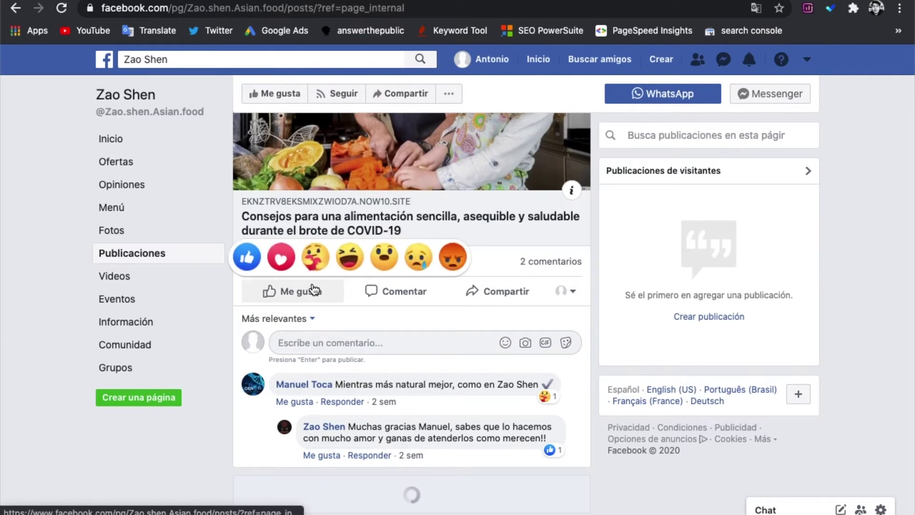
Open Zao Shen's Videos section and review the video topics, durations, view counts and reactions
{"action": "left_click", "coordinate": [119, 285]}
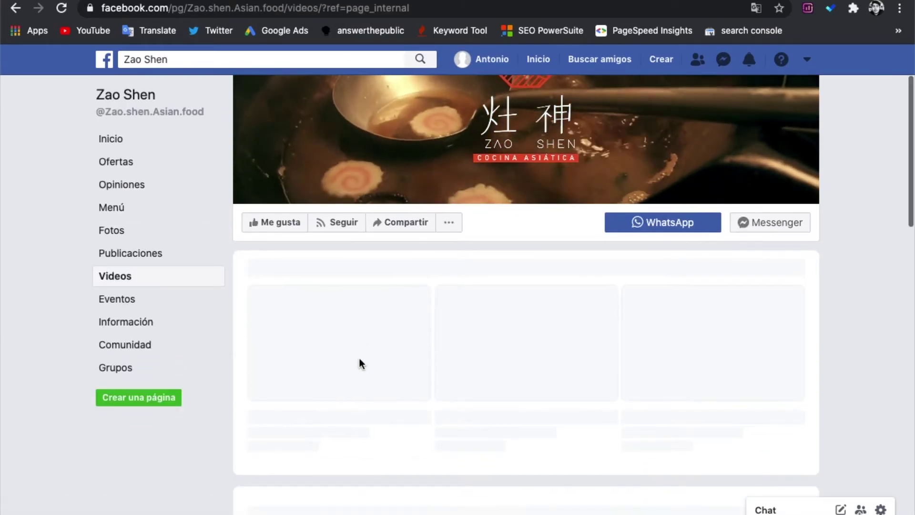
{"action": "scroll", "coordinate": [487, 271], "scroll_direction": "down", "scroll_amount": 5}
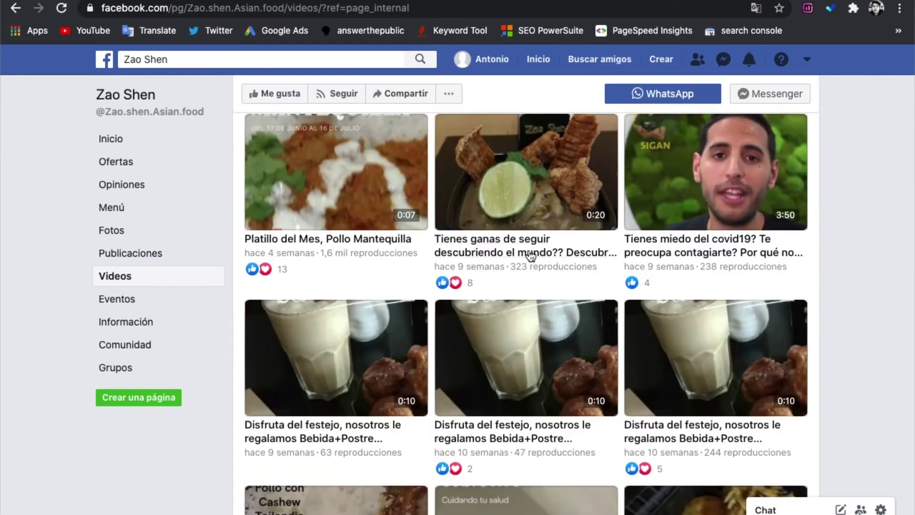
{"action": "scroll", "coordinate": [561, 258], "scroll_direction": "up", "scroll_amount": 3}
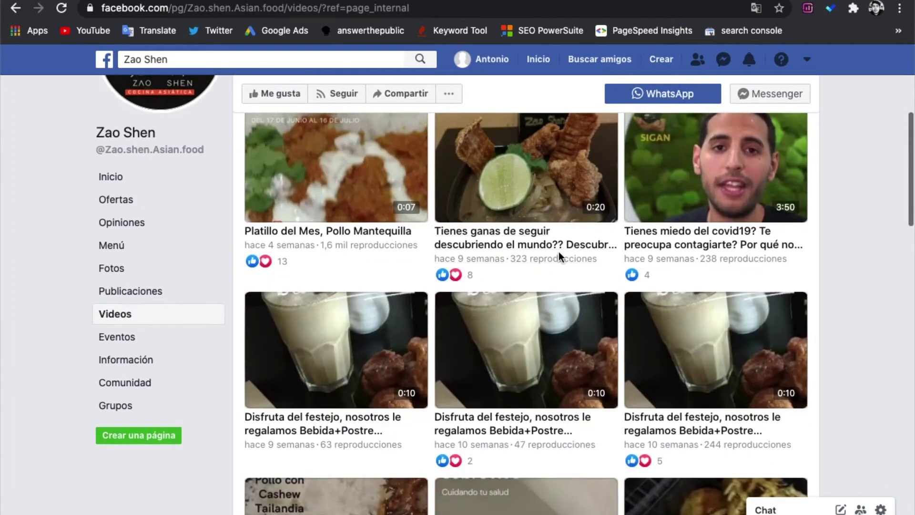
{"action": "scroll", "coordinate": [561, 258], "scroll_direction": "down", "scroll_amount": 4}
{"action": "scroll", "coordinate": [558, 250], "scroll_direction": "up", "scroll_amount": 5}
{"action": "scroll", "coordinate": [518, 284], "scroll_direction": "down", "scroll_amount": 15}
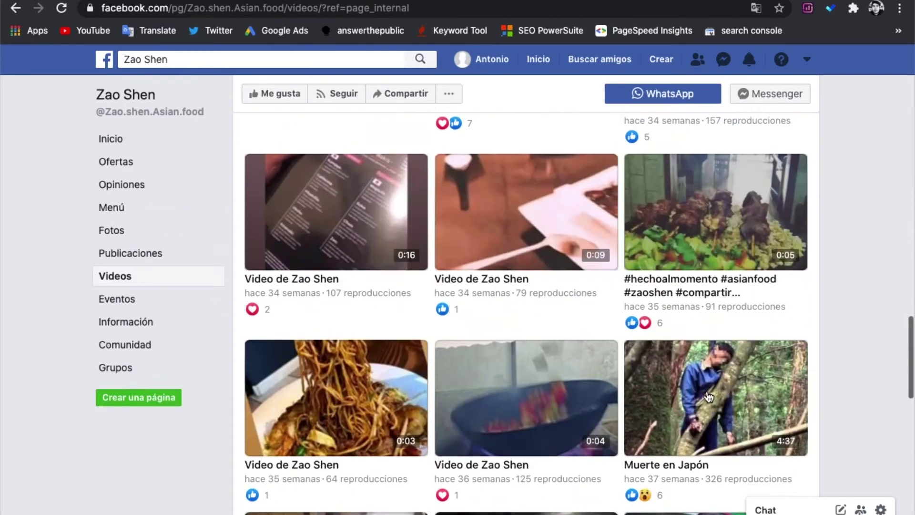
{"action": "scroll", "coordinate": [709, 396], "scroll_direction": "down", "scroll_amount": 2}
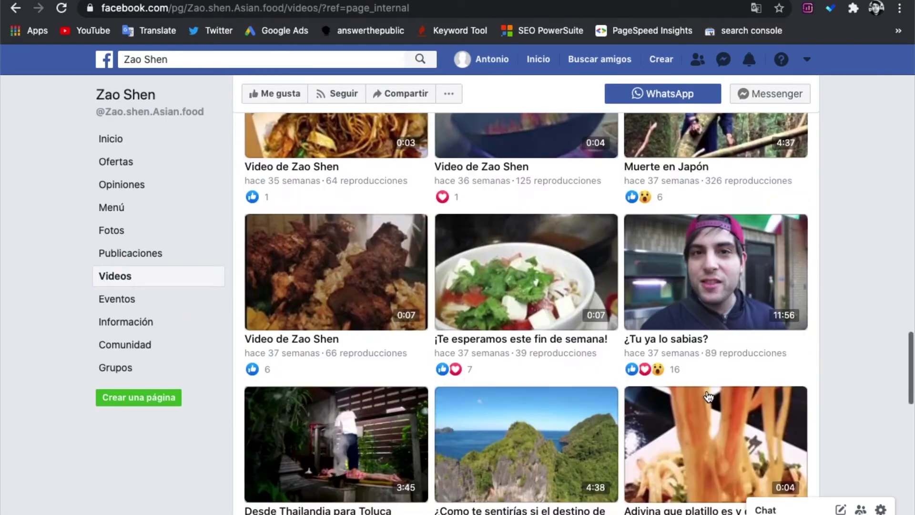
{"action": "scroll", "coordinate": [707, 390], "scroll_direction": "up", "scroll_amount": 3}
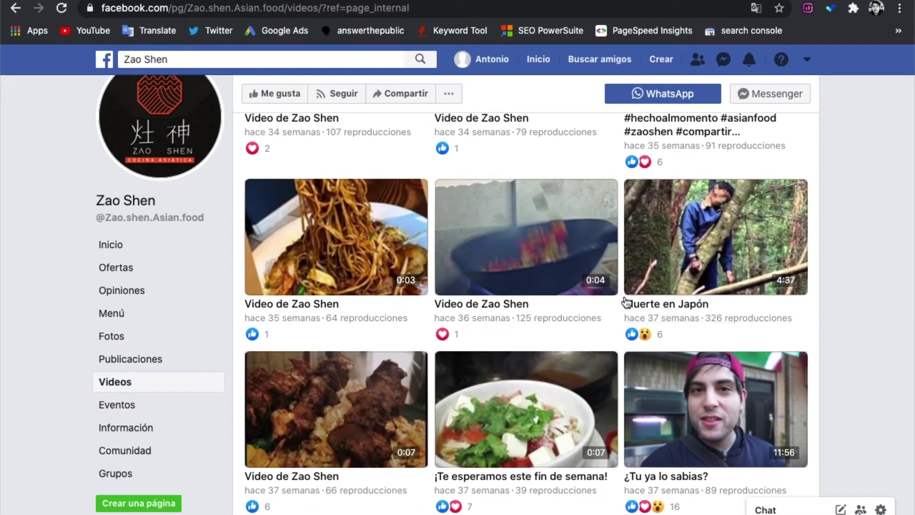
{"action": "scroll", "coordinate": [490, 297], "scroll_direction": "down", "scroll_amount": 3}
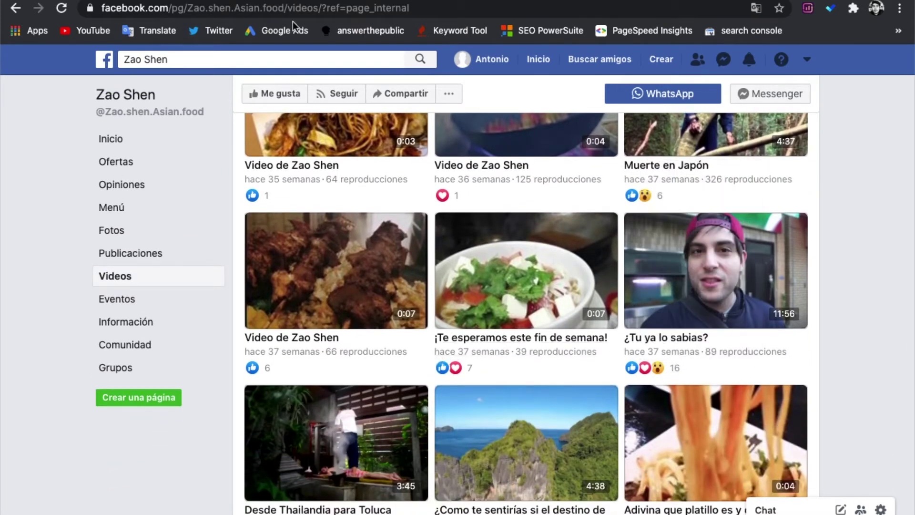
{"action": "scroll", "coordinate": [402, 390], "scroll_direction": "down", "scroll_amount": 3}
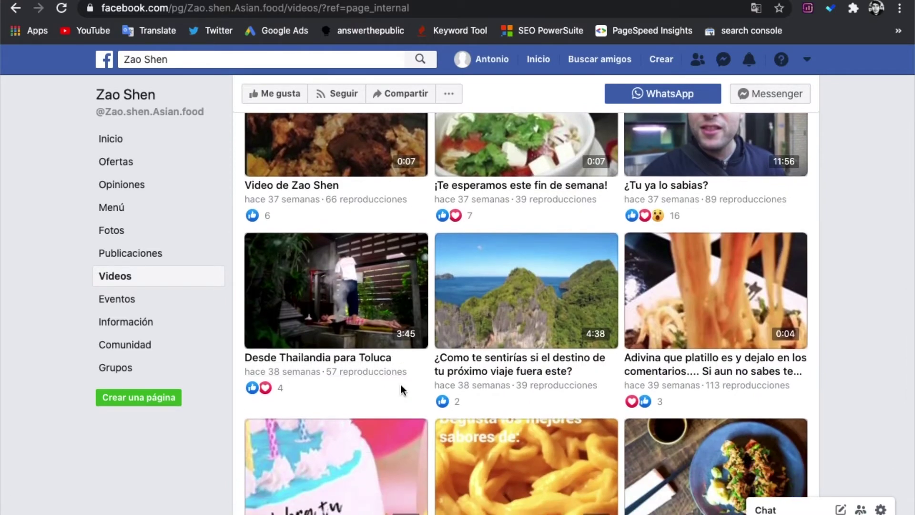
{"action": "scroll", "coordinate": [536, 381], "scroll_direction": "up", "scroll_amount": 6}
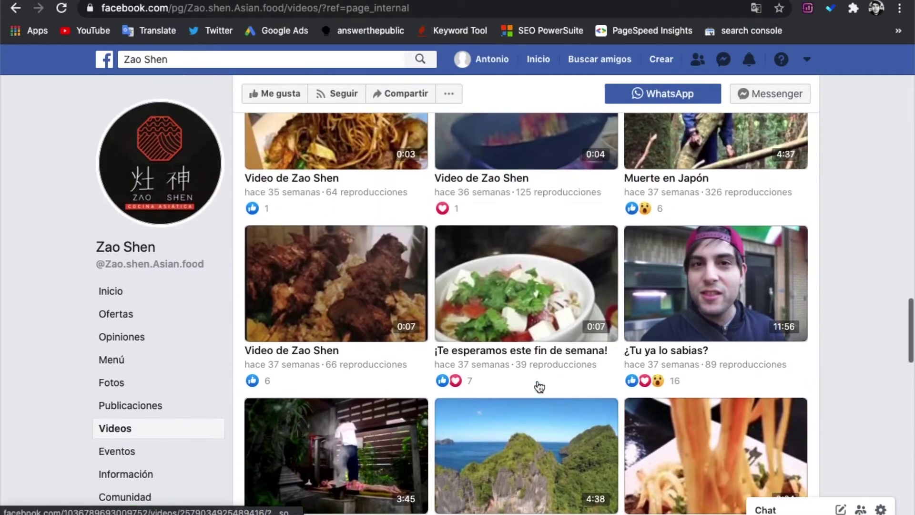
{"action": "scroll", "coordinate": [539, 386], "scroll_direction": "up", "scroll_amount": 1}
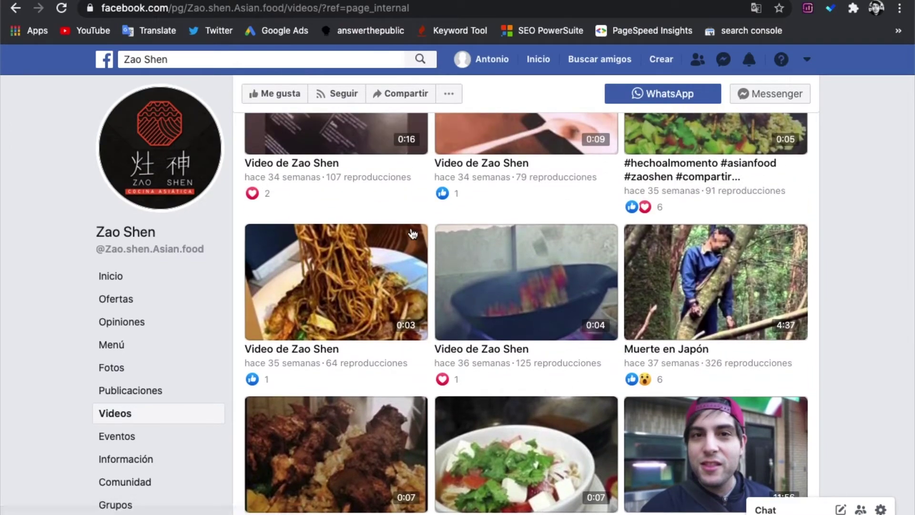
{"action": "key", "text": "ctrl+Tab"}
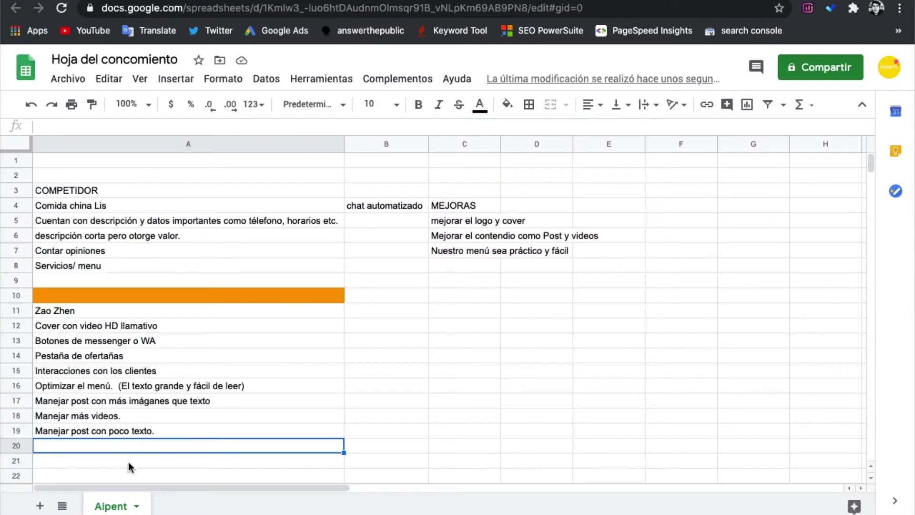
{"action": "type", "text": "T"}
{"action": "key", "text": "BackSpace"}
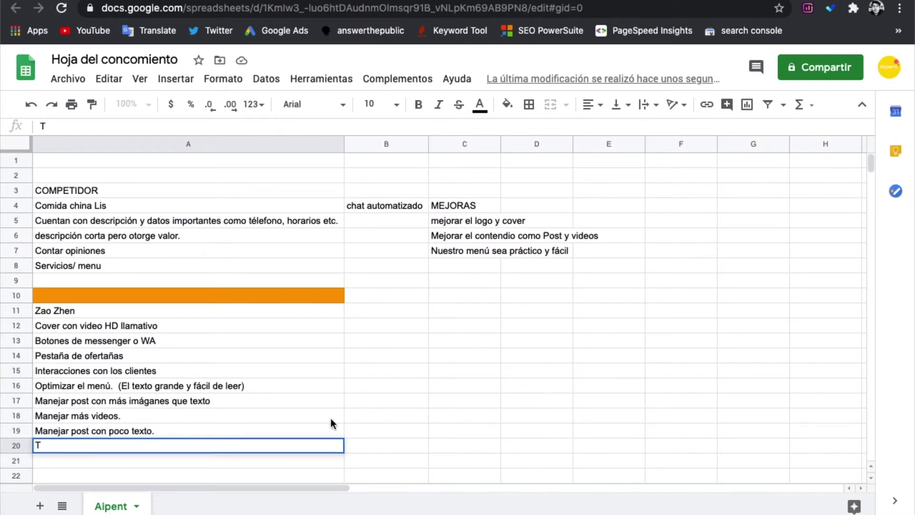
{"action": "left_click", "coordinate": [477, 311]}
{"action": "type", "text": "Tener un branding definido"}
{"action": "key", "text": "Return"}
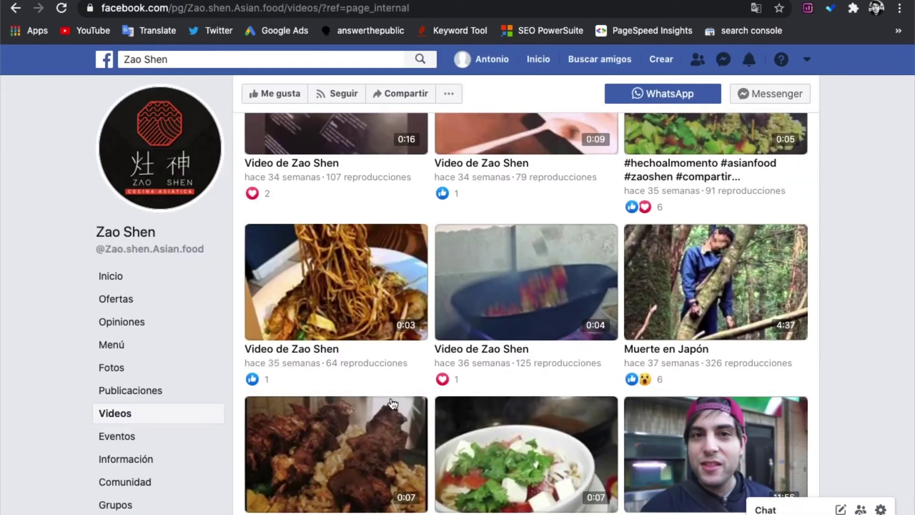
Switch back to Zao Shen's Facebook page, examine the remaining older videos and review its upcoming and past events in the Eventos section
{"action": "scroll", "coordinate": [390, 396], "scroll_direction": "down", "scroll_amount": 3}
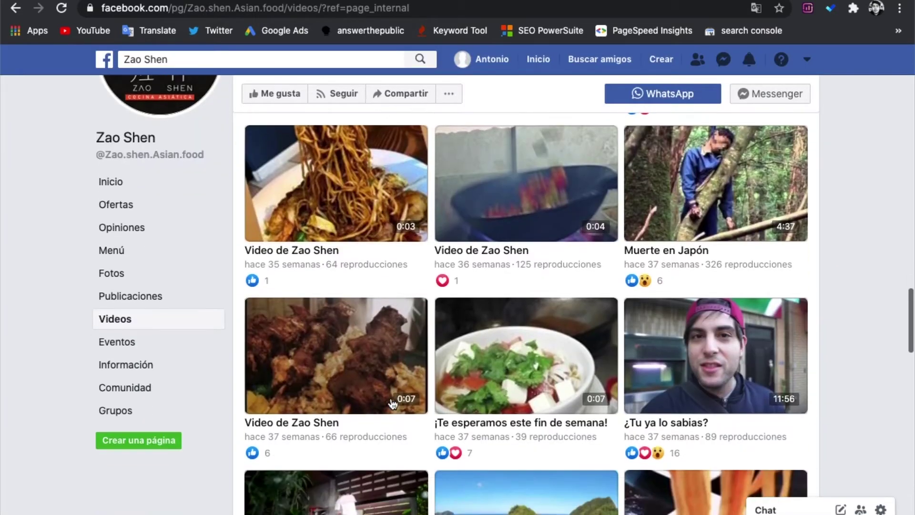
{"action": "scroll", "coordinate": [390, 397], "scroll_direction": "down", "scroll_amount": 1}
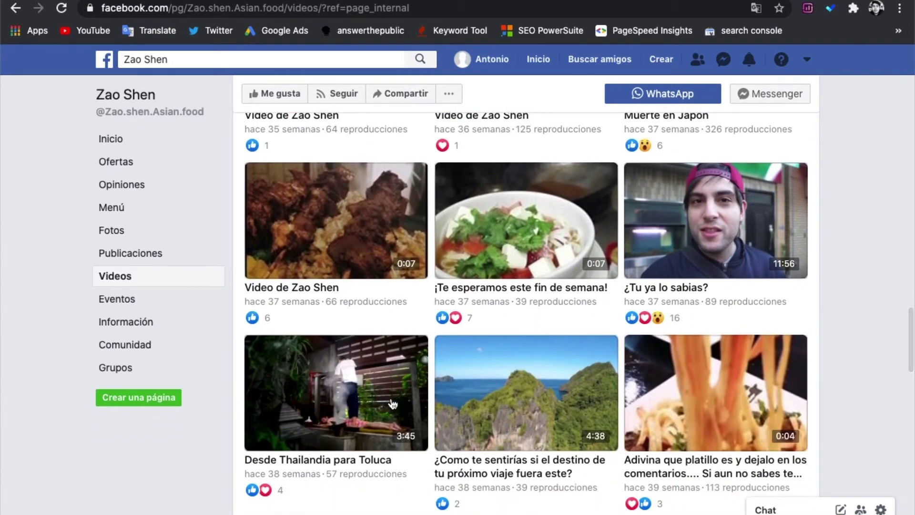
{"action": "scroll", "coordinate": [310, 381], "scroll_direction": "down", "scroll_amount": 1}
{"action": "left_click", "coordinate": [133, 301]}
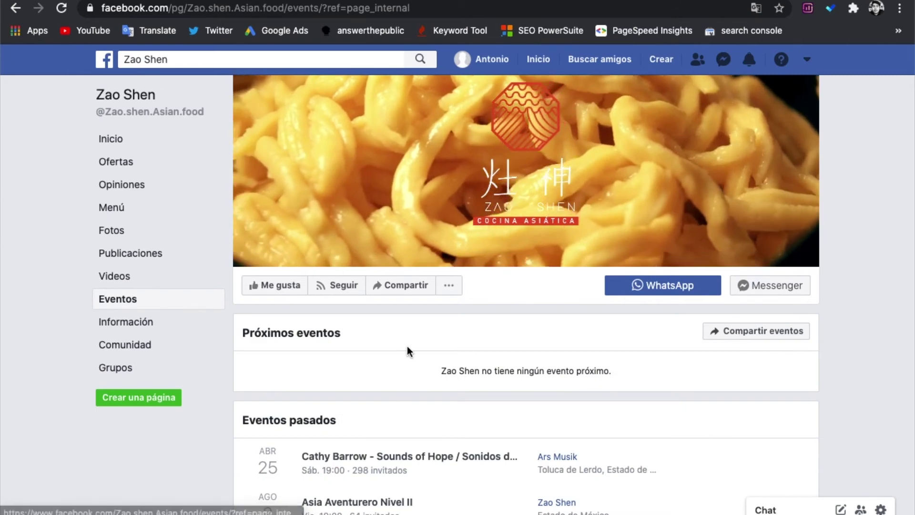
{"action": "scroll", "coordinate": [407, 348], "scroll_direction": "down", "scroll_amount": 9}
{"action": "scroll", "coordinate": [407, 346], "scroll_direction": "down", "scroll_amount": 2}
{"action": "scroll", "coordinate": [407, 346], "scroll_direction": "up", "scroll_amount": 3}
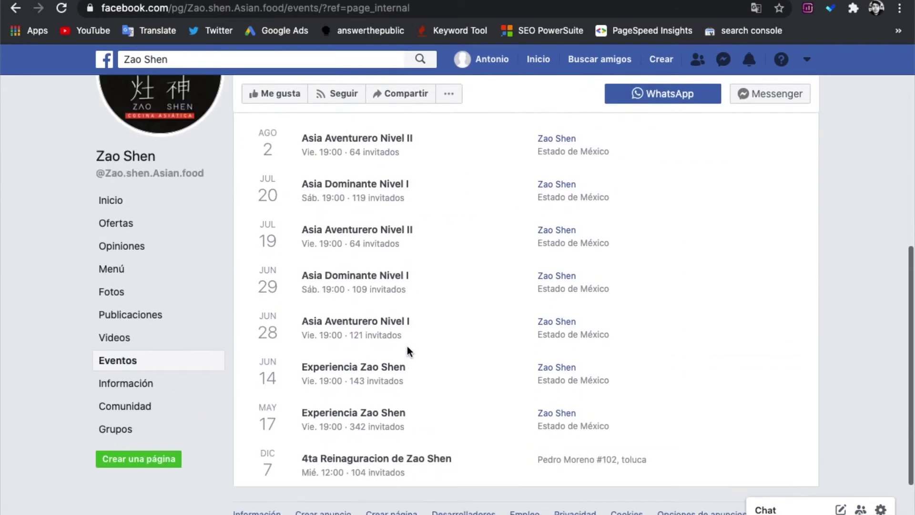
{"action": "scroll", "coordinate": [407, 346], "scroll_direction": "up", "scroll_amount": 2}
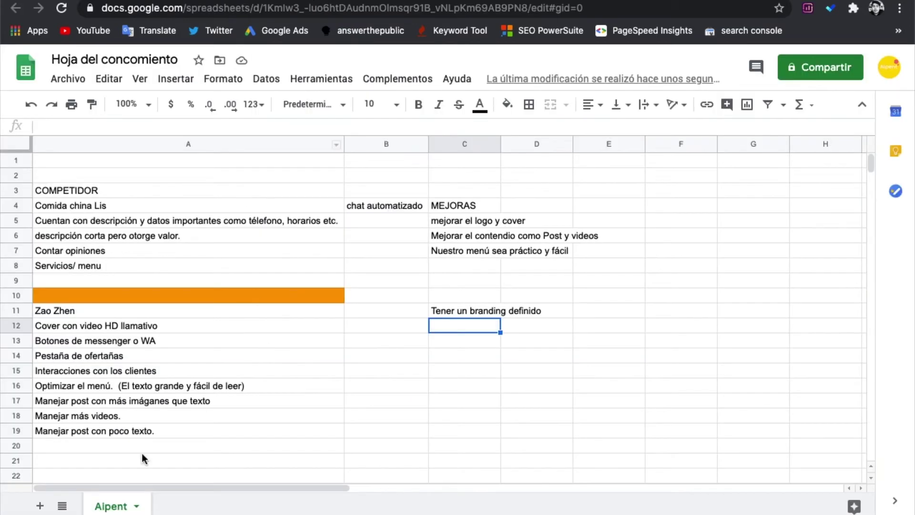
Switch to Google Sheets and enter "Manejar eventos: Desgustaciones, Nuevo menú." in cell A20
{"action": "left_click", "coordinate": [120, 450]}
{"action": "type", "text": "Ma"}
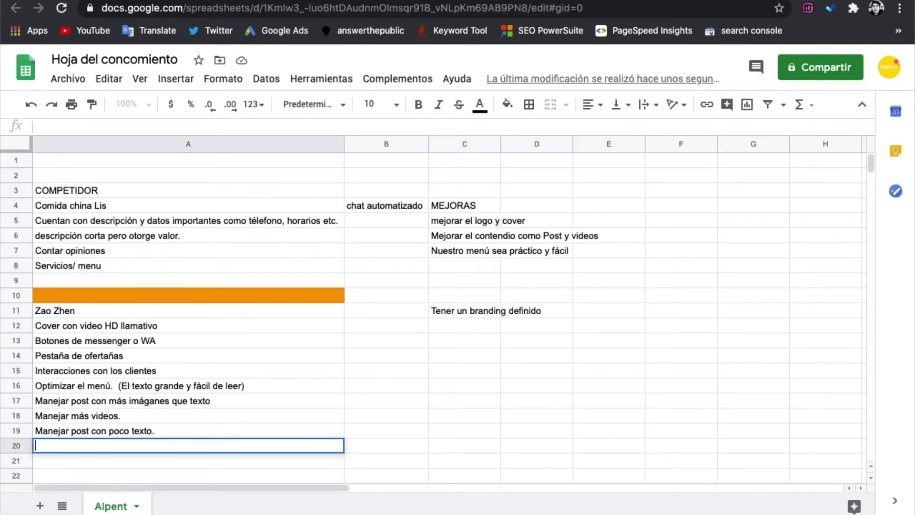
{"action": "type", "text": "nejar even"}
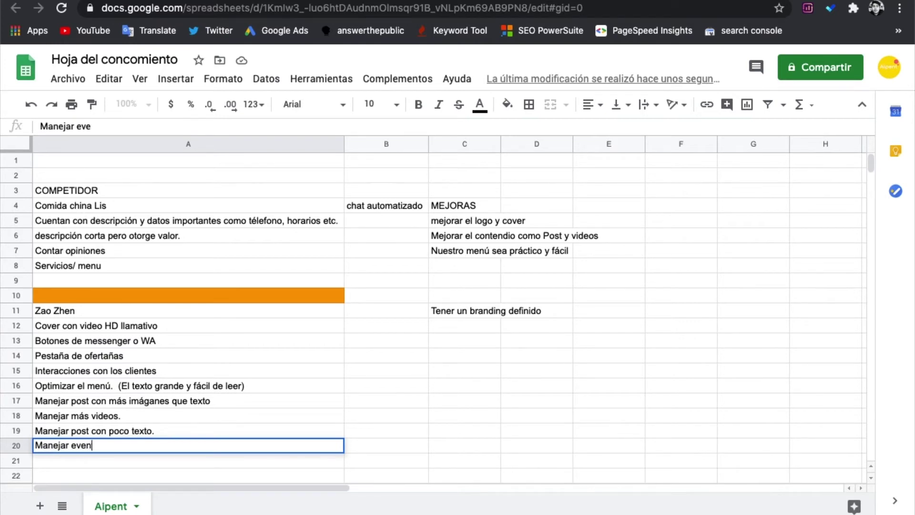
{"action": "type", "text": "tos: Desgustaciones, Nuevo menú, "}
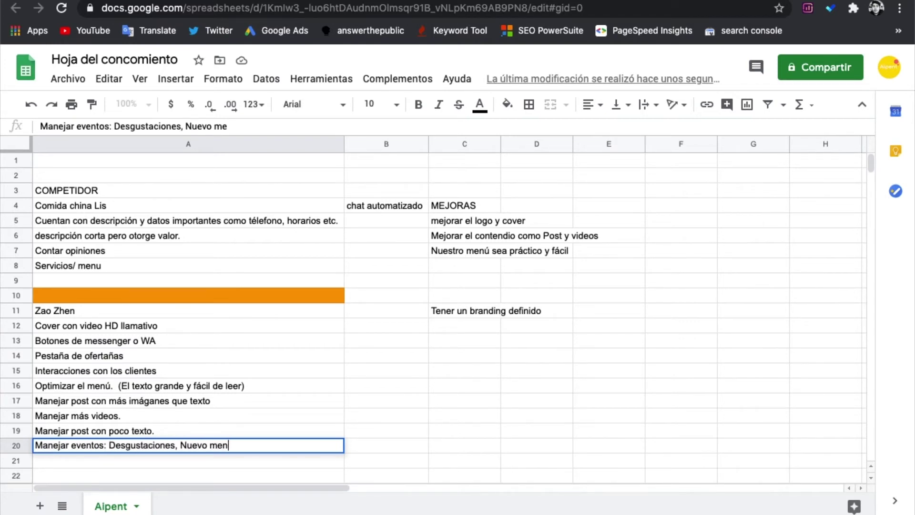
{"action": "type", "text": "alguna"}
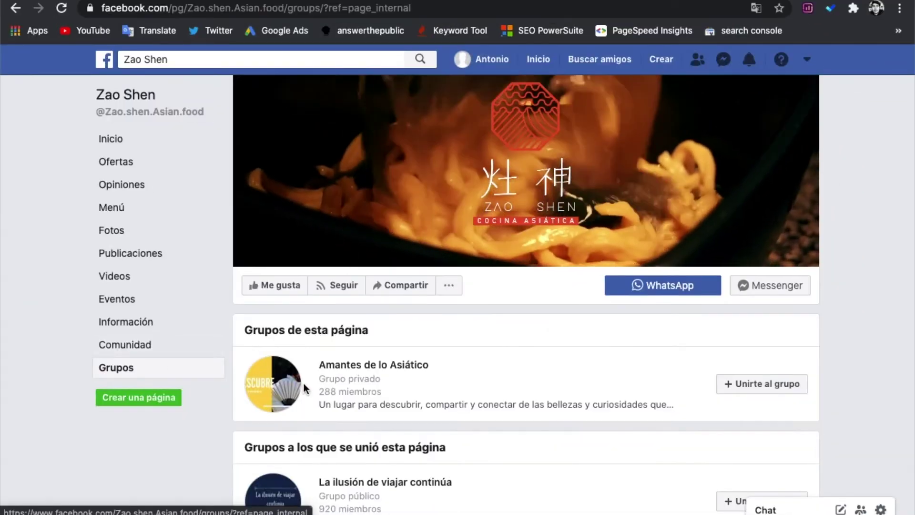
Open the Grupos section of Zao Shen's Facebook page and review its own group and the groups it has joined
{"action": "scroll", "coordinate": [304, 382], "scroll_direction": "down", "scroll_amount": 6}
{"action": "scroll", "coordinate": [303, 383], "scroll_direction": "down", "scroll_amount": 10}
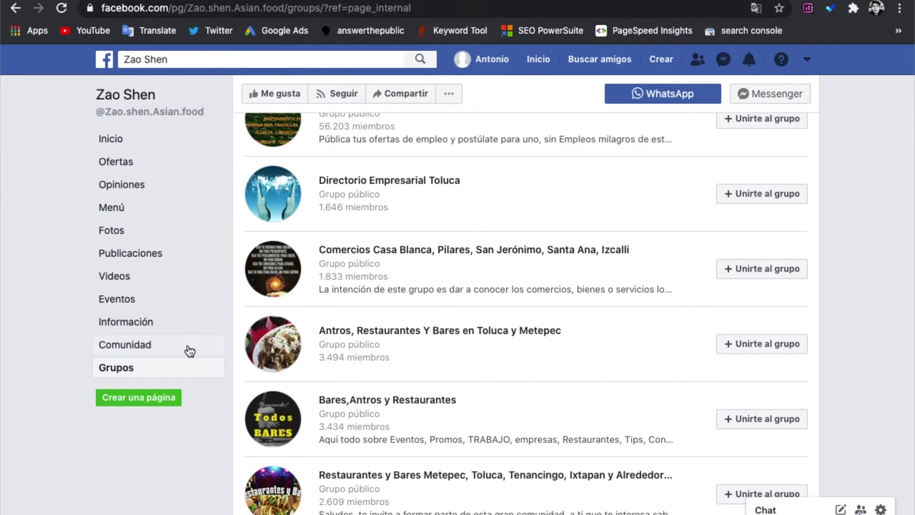
{"action": "scroll", "coordinate": [418, 351], "scroll_direction": "down", "scroll_amount": 6}
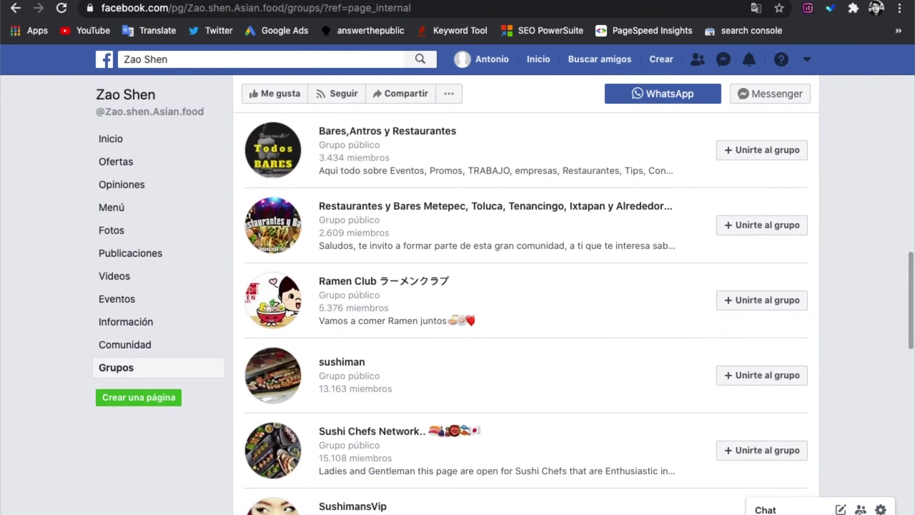
Switch to Google Sheets and enter the improvement note "Limitar el uso de pestañas en facebook" in cell C12
{"action": "left_click", "coordinate": [234, 2]}
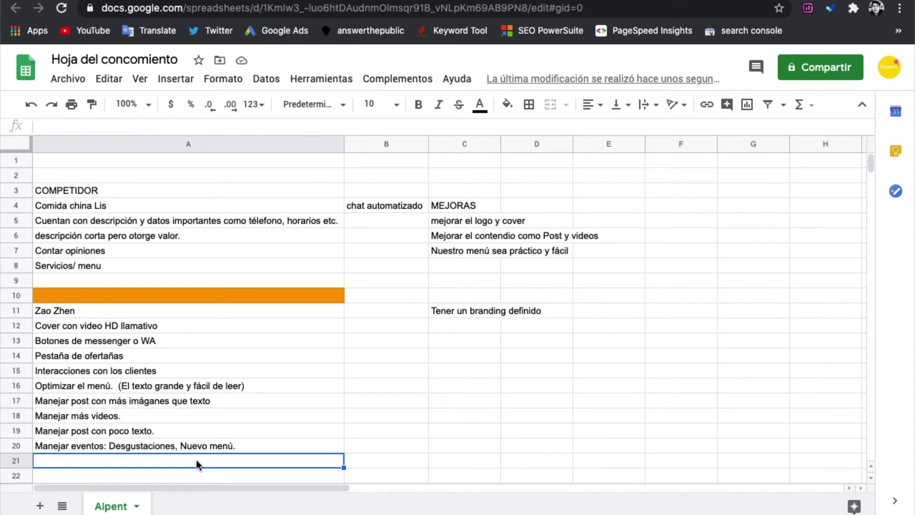
{"action": "left_click", "coordinate": [447, 331]}
{"action": "type", "text": "I"}
{"action": "type", "text": "imitar "}
{"action": "type", "text": "el uso de pestañas"}
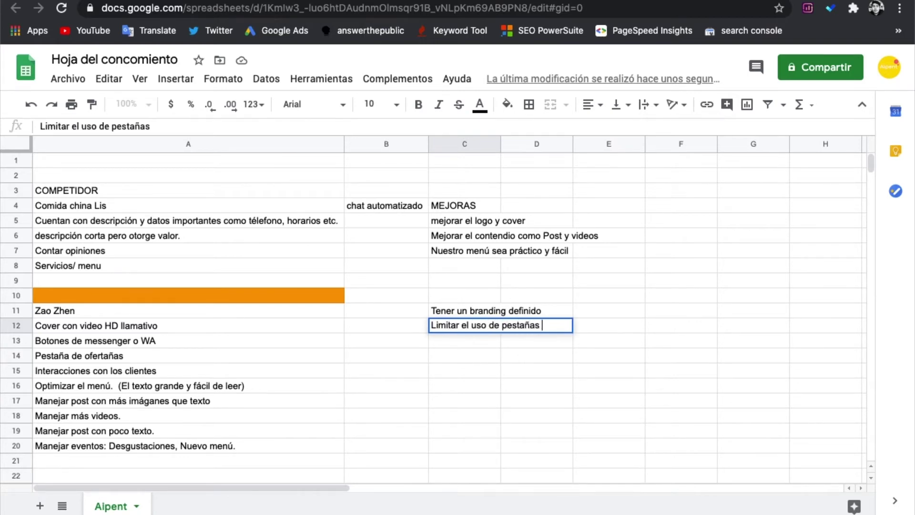
Check the name on the Comida China Facebook page and record "Comida china" in cell A22 of Google Sheets, below an orange separator in A21
{"action": "left_click", "coordinate": [308, 2]}
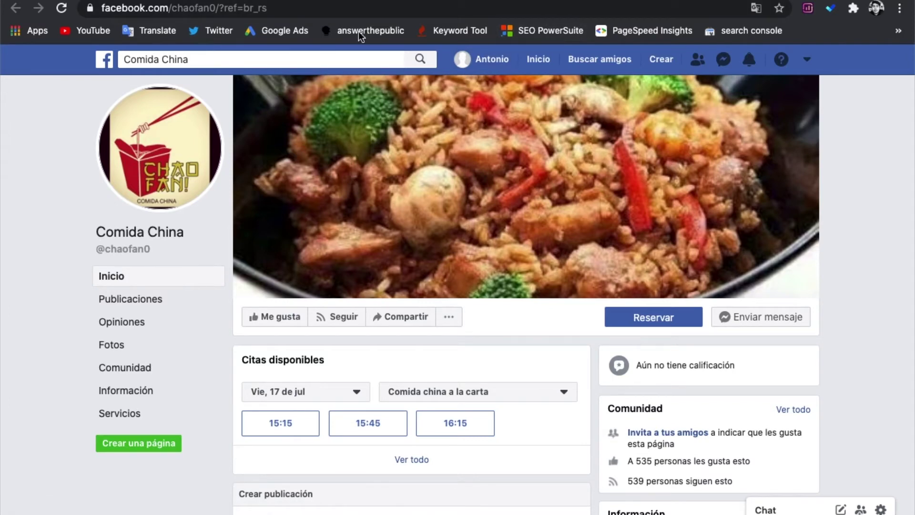
{"action": "left_click_drag", "start_coordinate": [53, 238], "coordinate": [197, 235]}
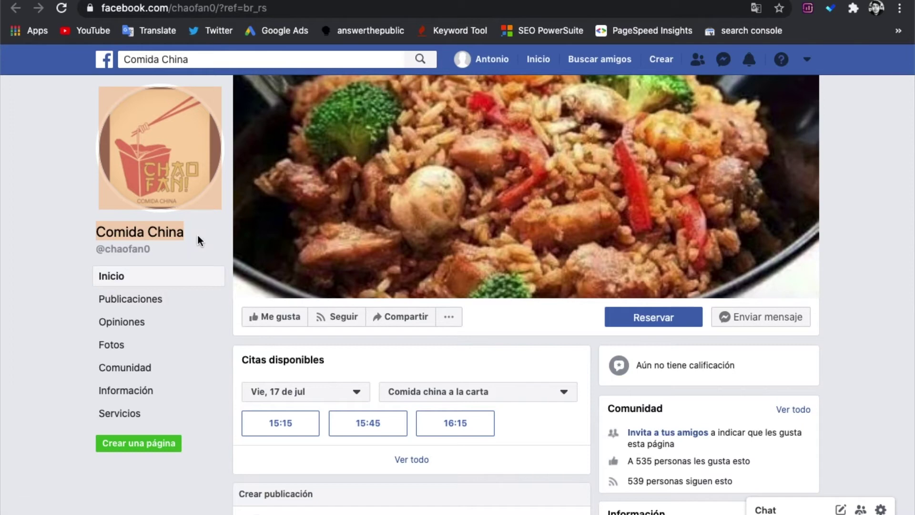
{"action": "left_click", "coordinate": [286, 2]}
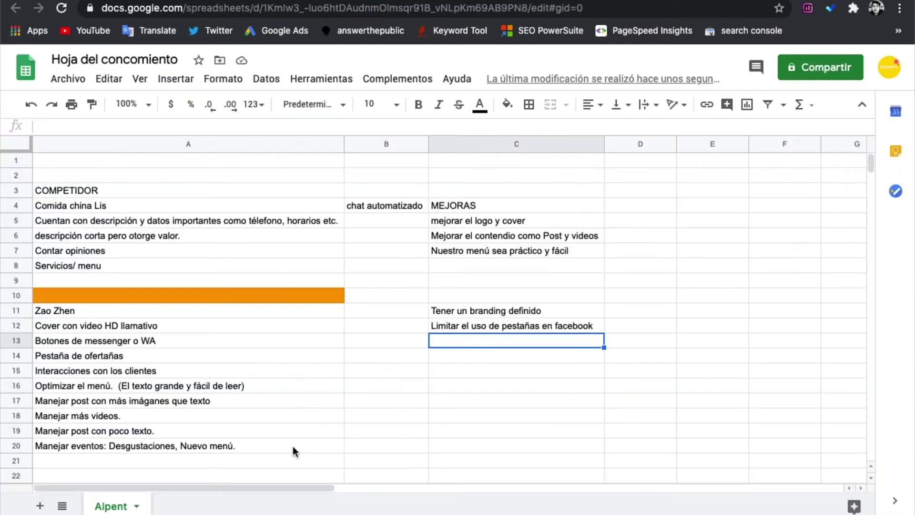
{"action": "left_click", "coordinate": [177, 460]}
{"action": "left_click", "coordinate": [245, 446]}
{"action": "type", "text": "Co"}
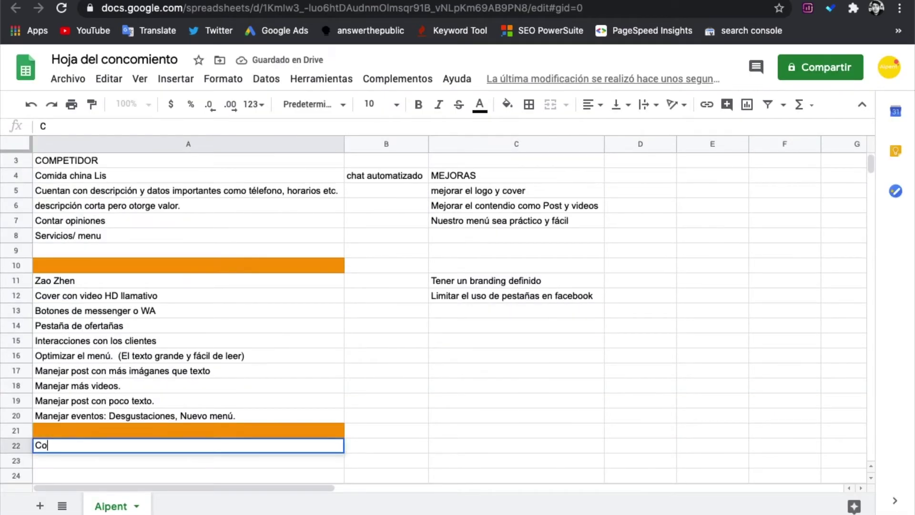
{"action": "type", "text": "mida chiba"}
{"action": "key", "text": "BackSpace"}
{"action": "type", "text": "ba"}
{"action": "key", "text": "BackSpace"}
{"action": "type", "text": "na"}
{"action": "key", "text": "Return"}
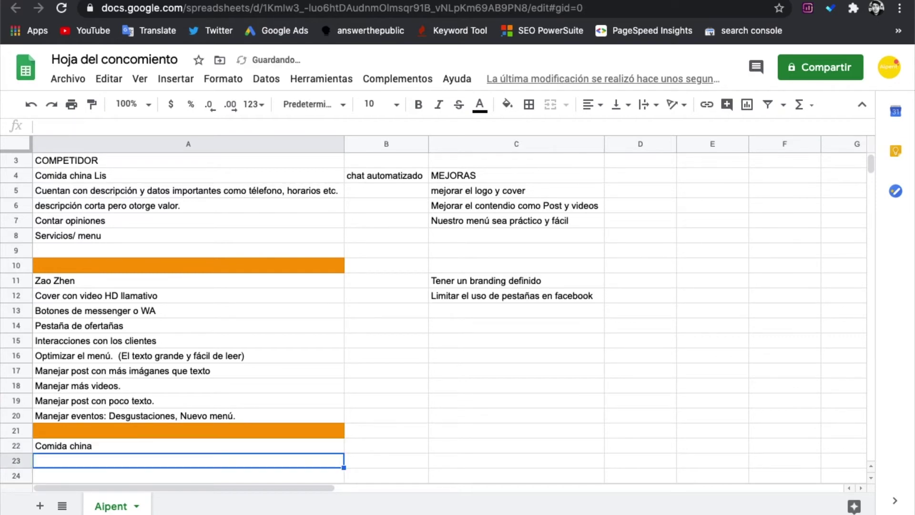
Enter the improvement note "Nombre fácil de escribir y recordar." in cell C23 for Comida china
{"action": "scroll", "coordinate": [539, 487], "scroll_direction": "down", "scroll_amount": 2}
{"action": "left_click", "coordinate": [491, 420]}
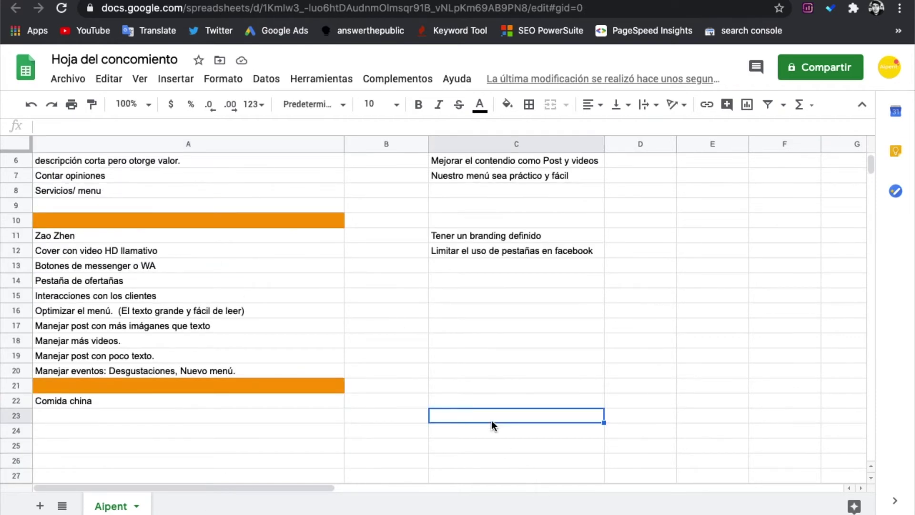
{"action": "type", "text": "Nombre orig"}
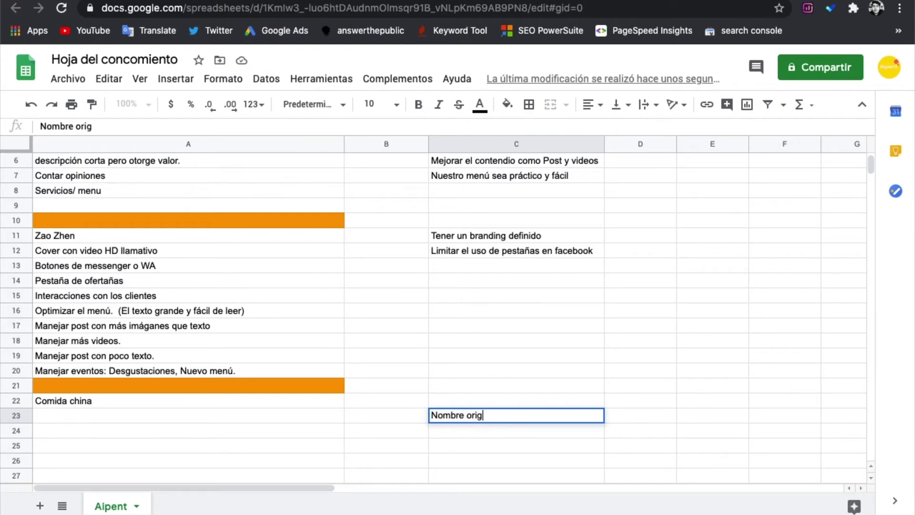
{"action": "type", "text": "ibal"}
{"action": "key", "text": "BackSpace"}
{"action": "key", "text": "BackSpace"}
{"action": "key", "text": "BackSpace"}
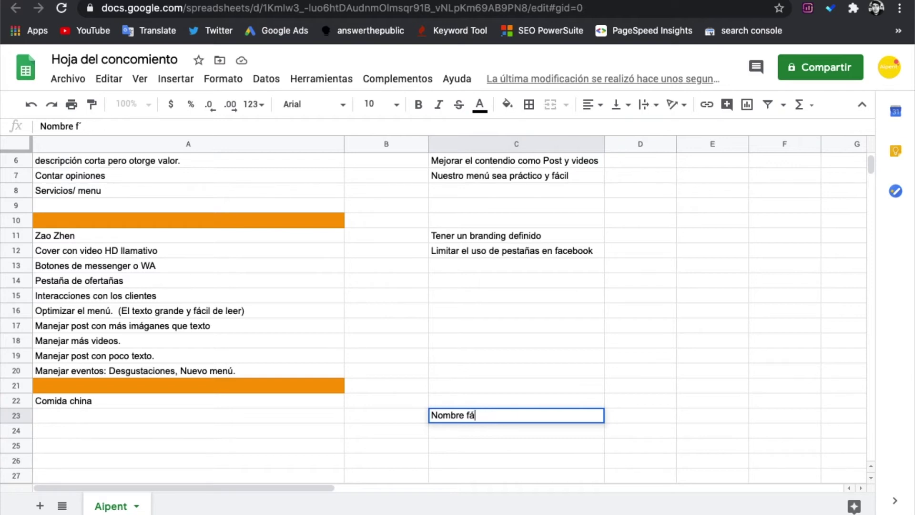
{"action": "type", "text": "cribir"}
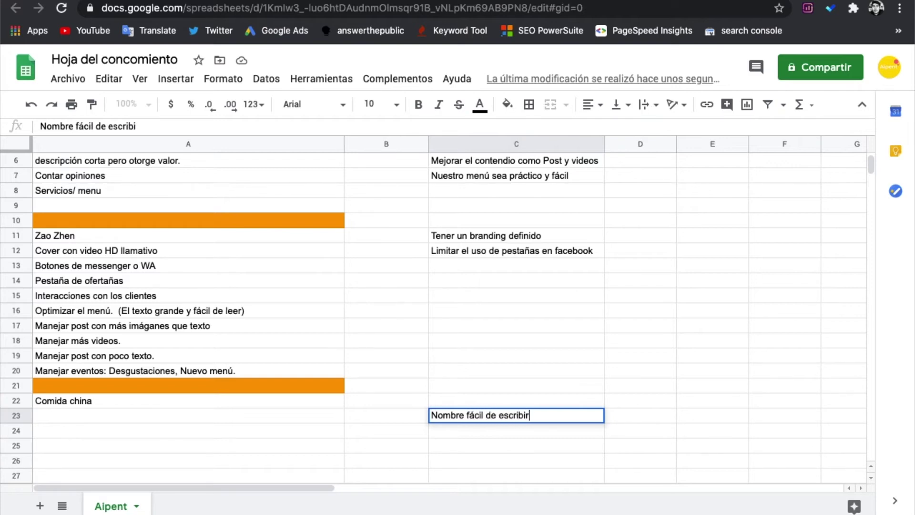
{"action": "type", "text": " y recor"}
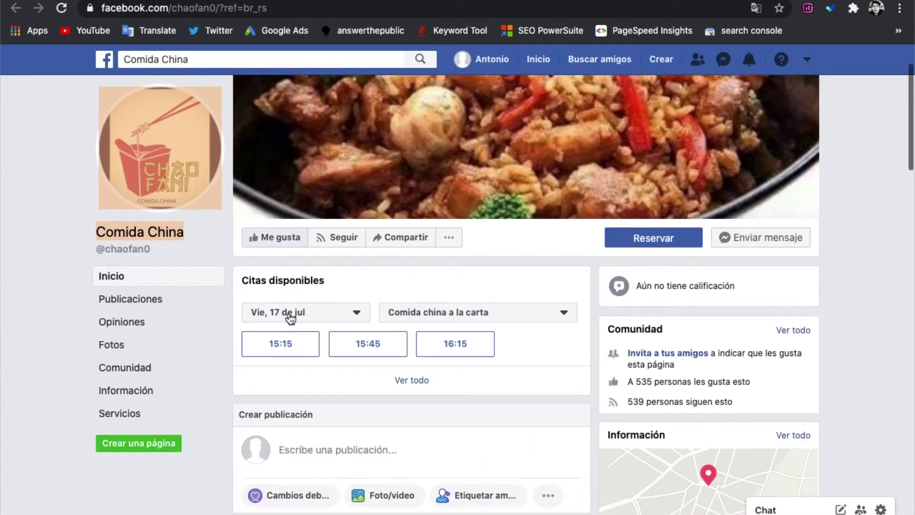
Switch to Comida China's Facebook page and examine its followers, location, opening hours, page transparency and posts, highlighting the address
{"action": "scroll", "coordinate": [288, 318], "scroll_direction": "down", "scroll_amount": 3}
{"action": "scroll", "coordinate": [661, 267], "scroll_direction": "down", "scroll_amount": 3}
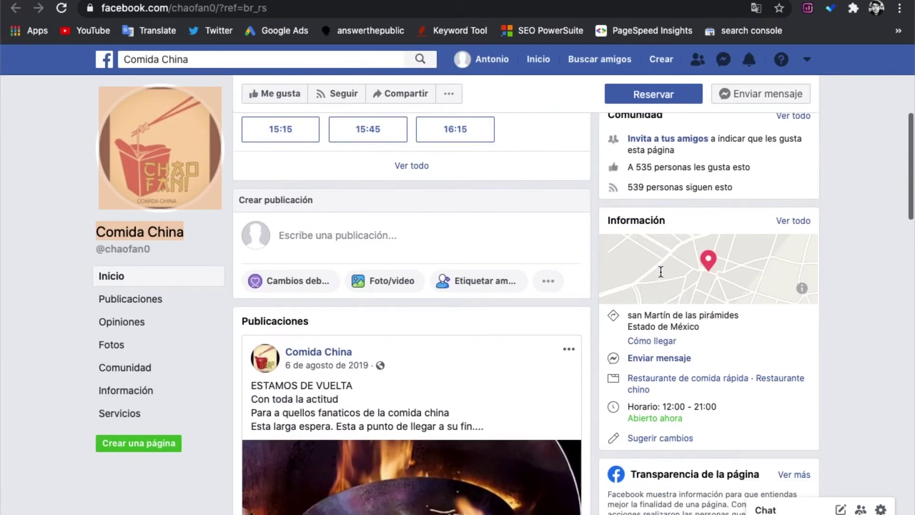
{"action": "scroll", "coordinate": [662, 277], "scroll_direction": "up", "scroll_amount": 2}
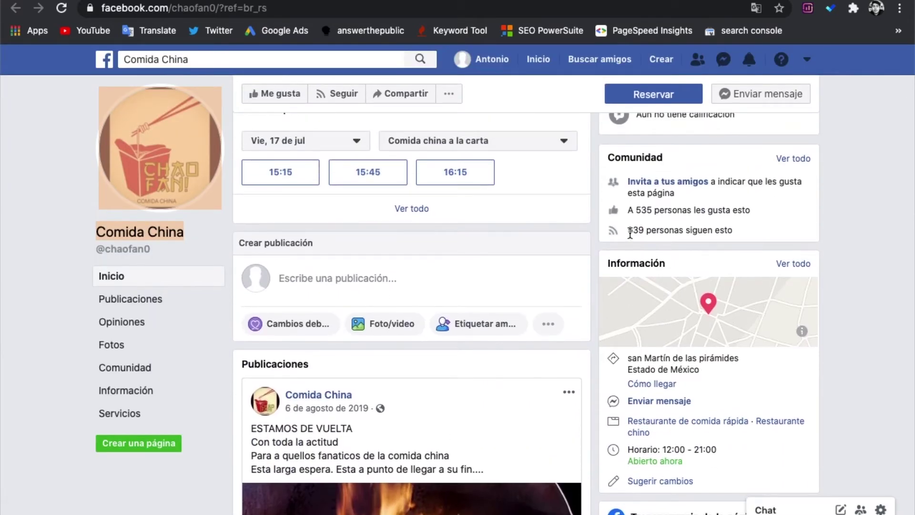
{"action": "scroll", "coordinate": [697, 268], "scroll_direction": "down", "scroll_amount": 3}
{"action": "left_click_drag", "start_coordinate": [719, 266], "coordinate": [638, 247]}
{"action": "scroll", "coordinate": [655, 354], "scroll_direction": "down", "scroll_amount": 2}
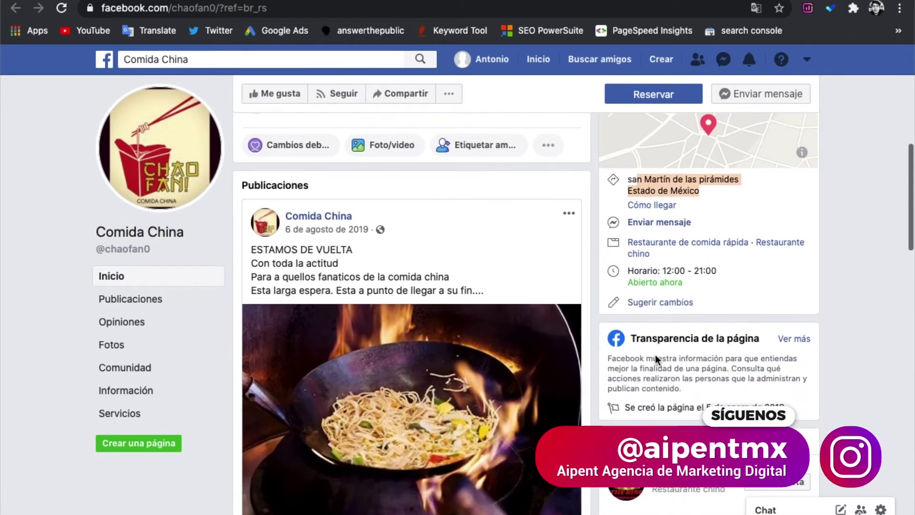
{"action": "scroll", "coordinate": [706, 267], "scroll_direction": "down", "scroll_amount": 1}
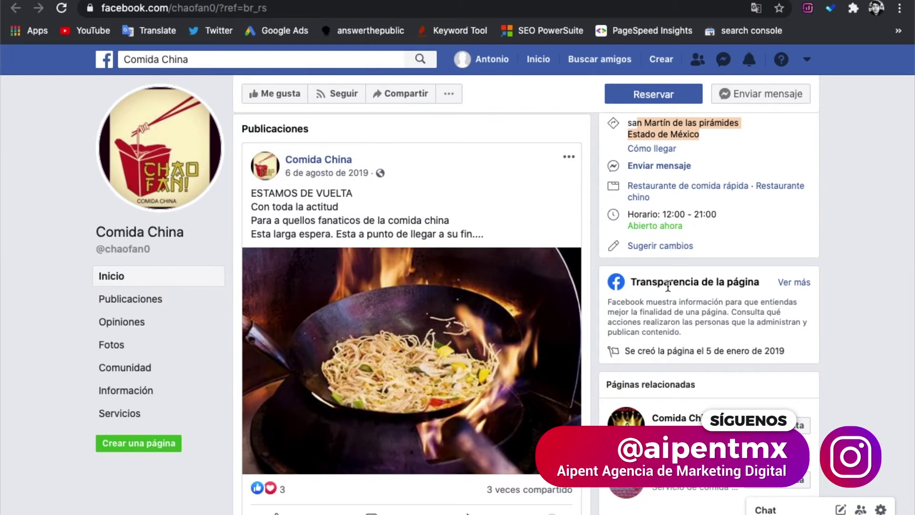
{"action": "scroll", "coordinate": [677, 281], "scroll_direction": "down", "scroll_amount": 4}
{"action": "scroll", "coordinate": [668, 285], "scroll_direction": "down", "scroll_amount": 5}
{"action": "scroll", "coordinate": [667, 286], "scroll_direction": "up", "scroll_amount": 6}
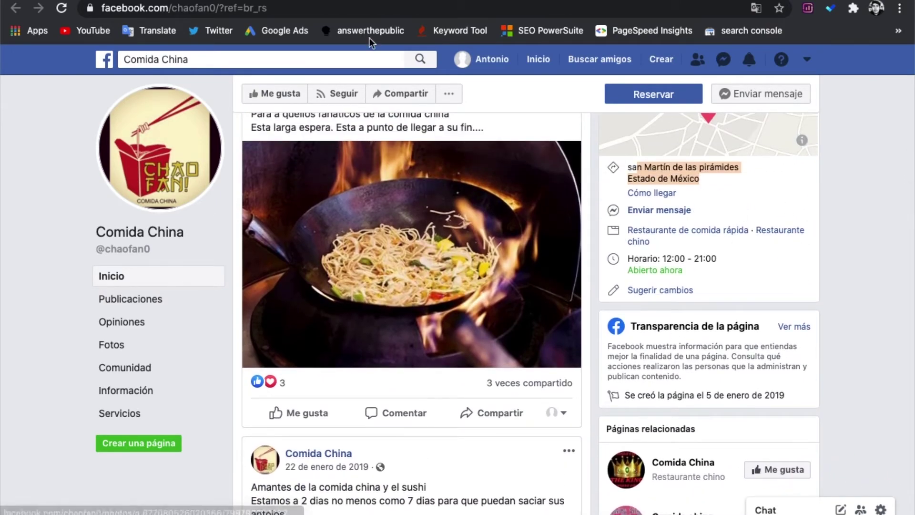
Switch to Google Sheets, insert a row above the "Manejar eventos" note and enter "Métodos de pago" in cell A20
{"action": "key", "text": "ctrl+Tab"}
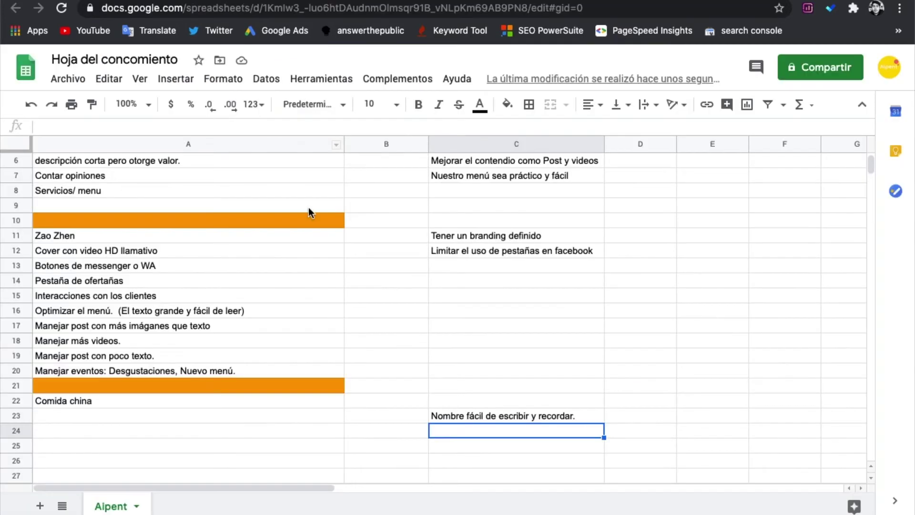
{"action": "left_click", "coordinate": [141, 372]}
{"action": "right_click", "coordinate": [141, 373]}
{"action": "left_click", "coordinate": [211, 240]}
{"action": "type", "text": "Me"}
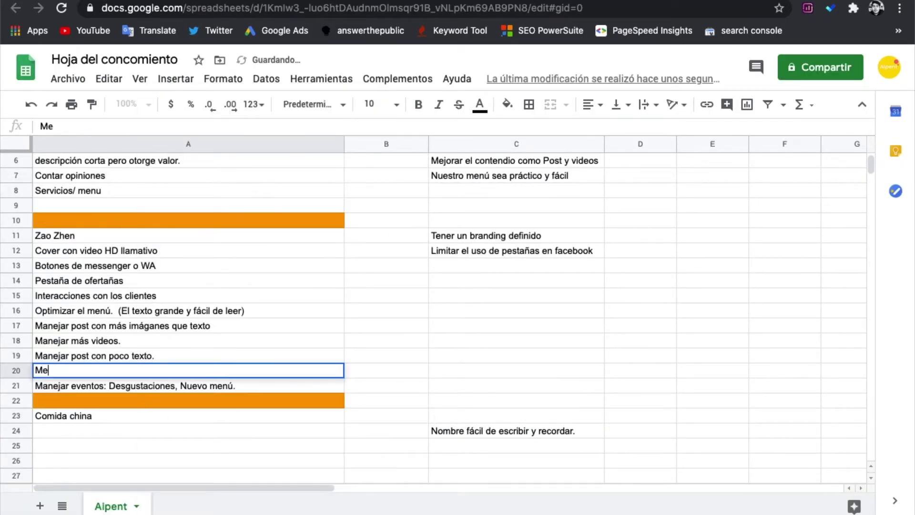
{"action": "key", "text": "BackSpace"}
{"action": "type", "text": "étodos "}
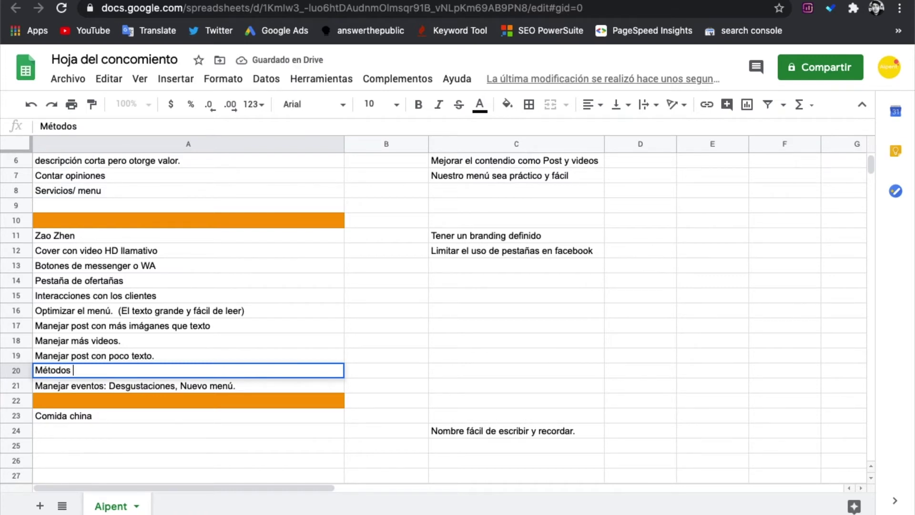
{"action": "type", "text": "de pag"}
{"action": "key", "text": "BackSpace"}
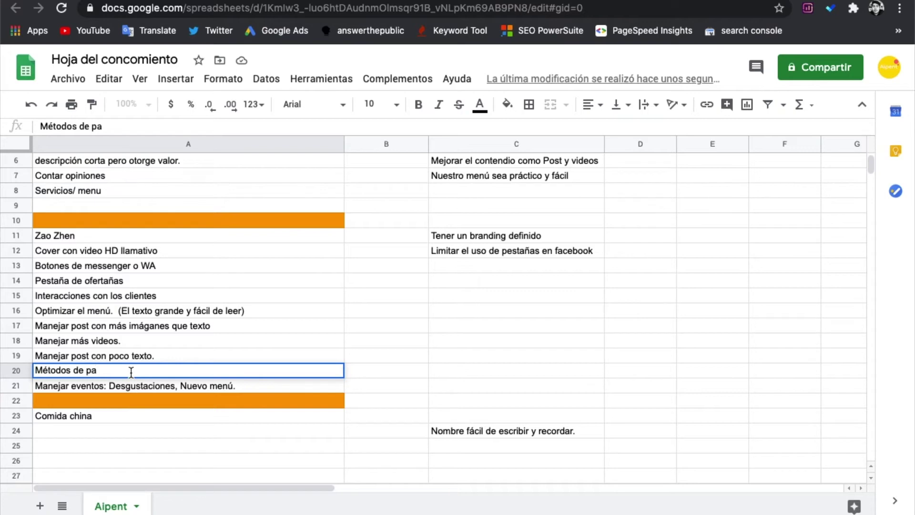
{"action": "type", "text": "go"}
{"action": "key", "text": "Return"}
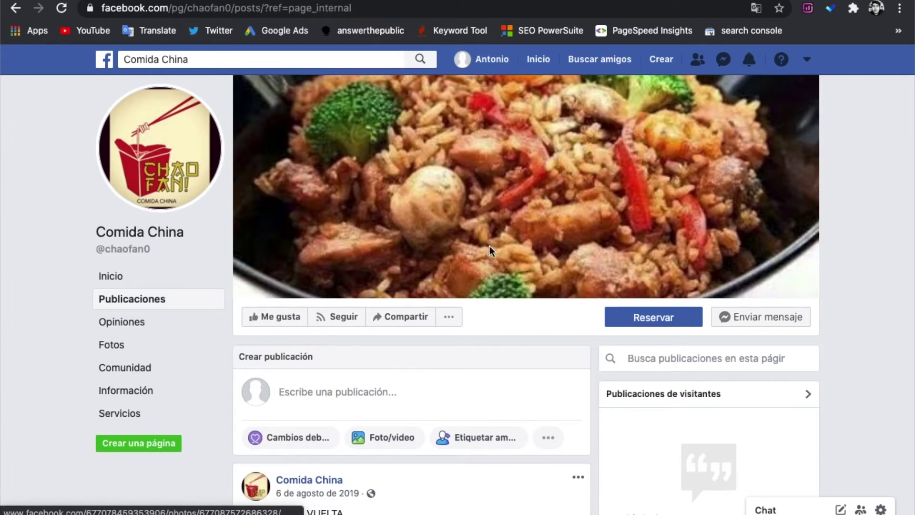
Examine the publications on Comida China's Facebook page, including their texts, promotional images, reactions and shares
{"action": "scroll", "coordinate": [450, 260], "scroll_direction": "down", "scroll_amount": 8}
{"action": "scroll", "coordinate": [452, 266], "scroll_direction": "down", "scroll_amount": 8}
{"action": "scroll", "coordinate": [450, 262], "scroll_direction": "up", "scroll_amount": 3}
{"action": "scroll", "coordinate": [450, 261], "scroll_direction": "down", "scroll_amount": 5}
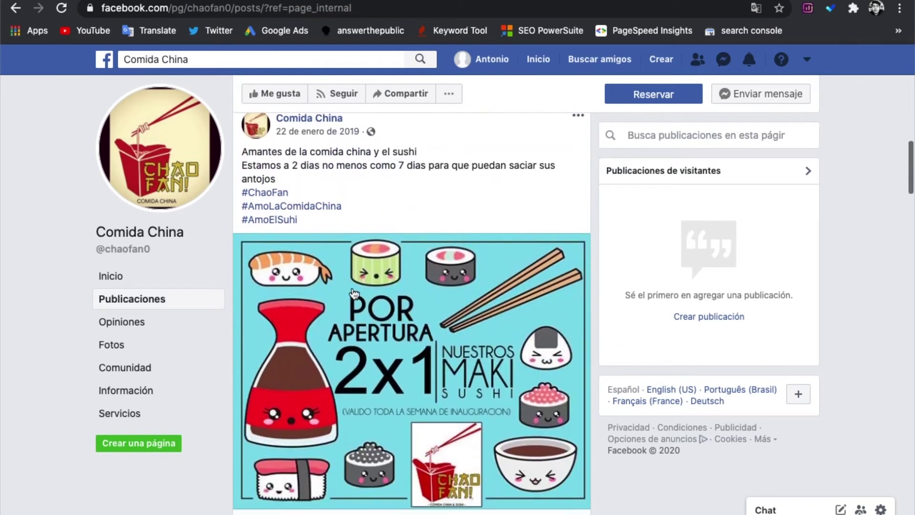
{"action": "scroll", "coordinate": [343, 269], "scroll_direction": "down", "scroll_amount": 2}
{"action": "scroll", "coordinate": [334, 264], "scroll_direction": "up", "scroll_amount": 2}
{"action": "scroll", "coordinate": [315, 259], "scroll_direction": "down", "scroll_amount": 1}
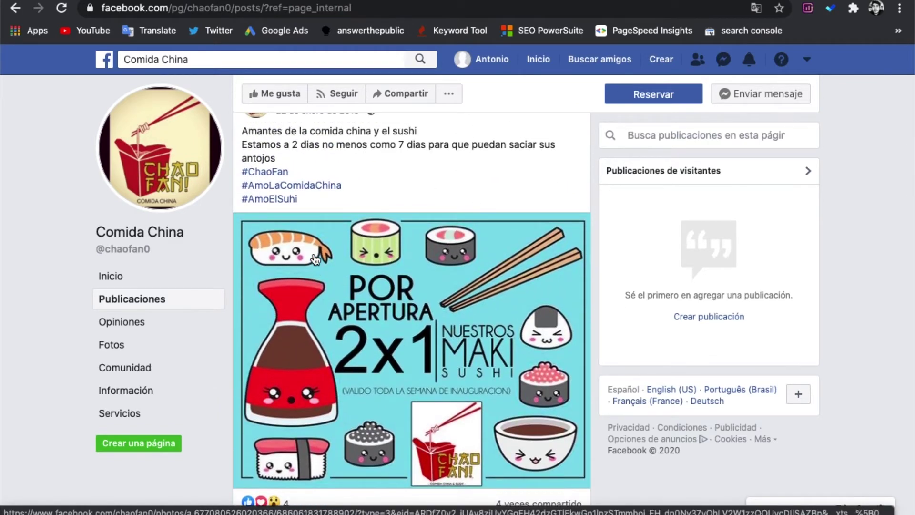
{"action": "scroll", "coordinate": [269, 296], "scroll_direction": "up", "scroll_amount": 1}
{"action": "scroll", "coordinate": [269, 296], "scroll_direction": "down", "scroll_amount": 1}
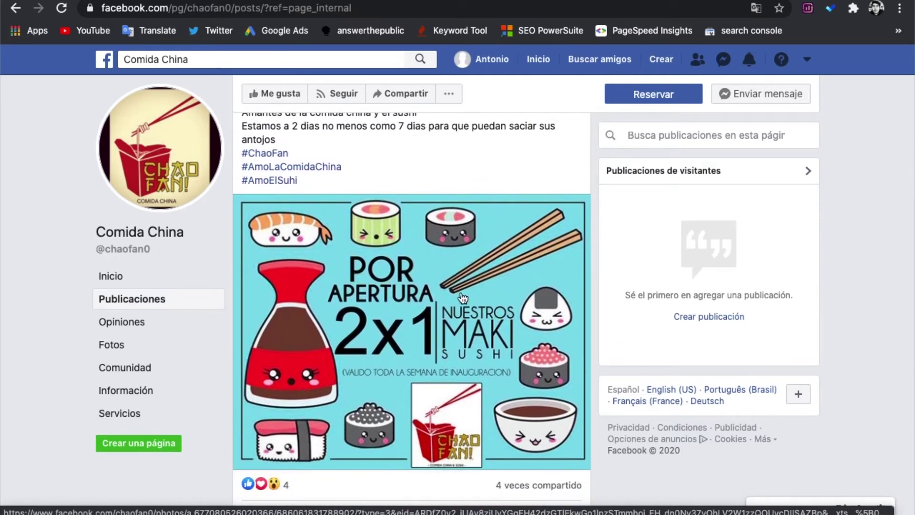
{"action": "scroll", "coordinate": [463, 298], "scroll_direction": "up", "scroll_amount": 1}
{"action": "scroll", "coordinate": [462, 298], "scroll_direction": "up", "scroll_amount": 1}
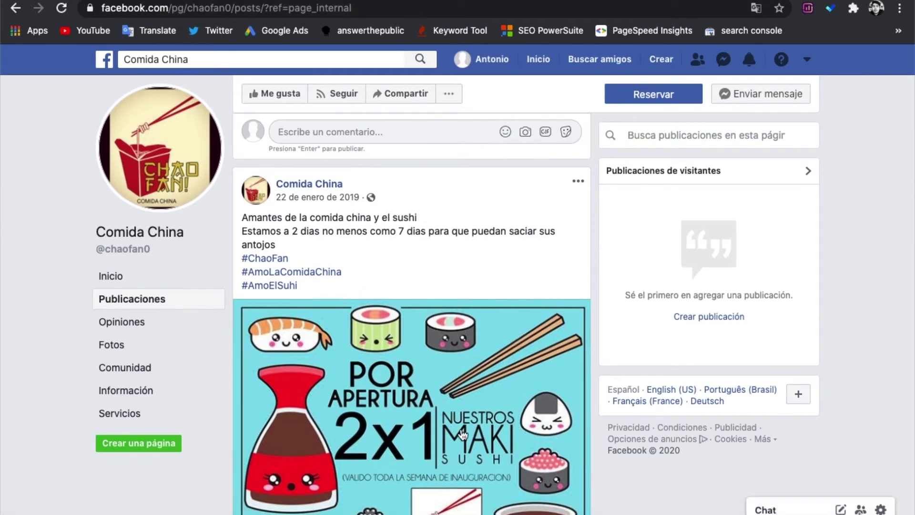
{"action": "scroll", "coordinate": [463, 434], "scroll_direction": "down", "scroll_amount": 15}
{"action": "scroll", "coordinate": [462, 434], "scroll_direction": "up", "scroll_amount": 2}
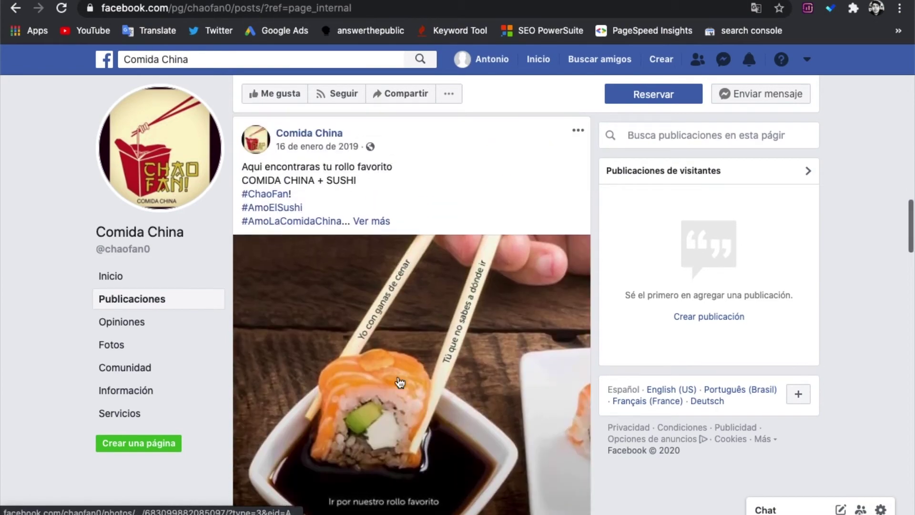
{"action": "scroll", "coordinate": [369, 193], "scroll_direction": "down", "scroll_amount": 2}
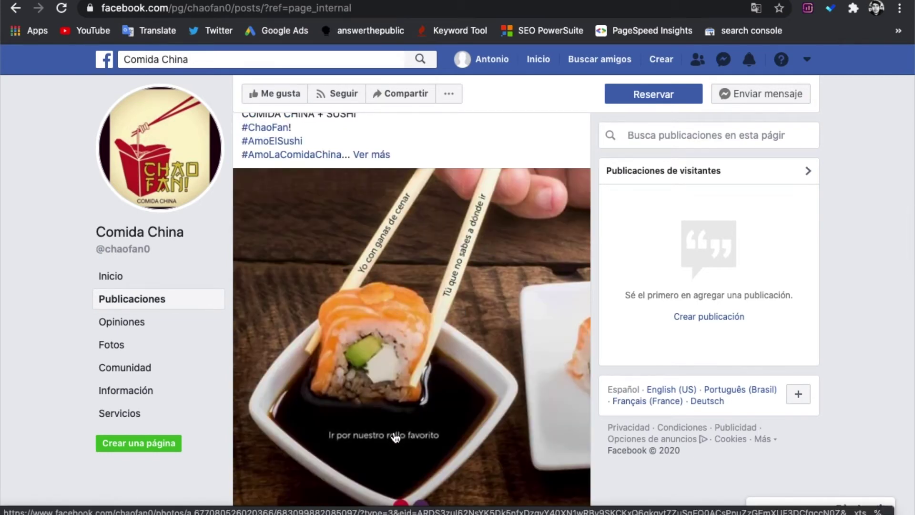
{"action": "scroll", "coordinate": [405, 449], "scroll_direction": "down", "scroll_amount": 3}
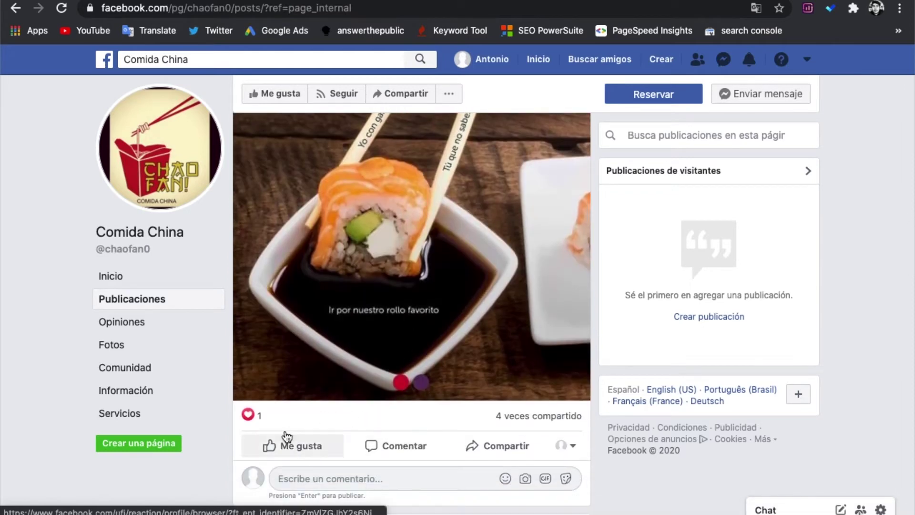
{"action": "scroll", "coordinate": [307, 455], "scroll_direction": "down", "scroll_amount": 3}
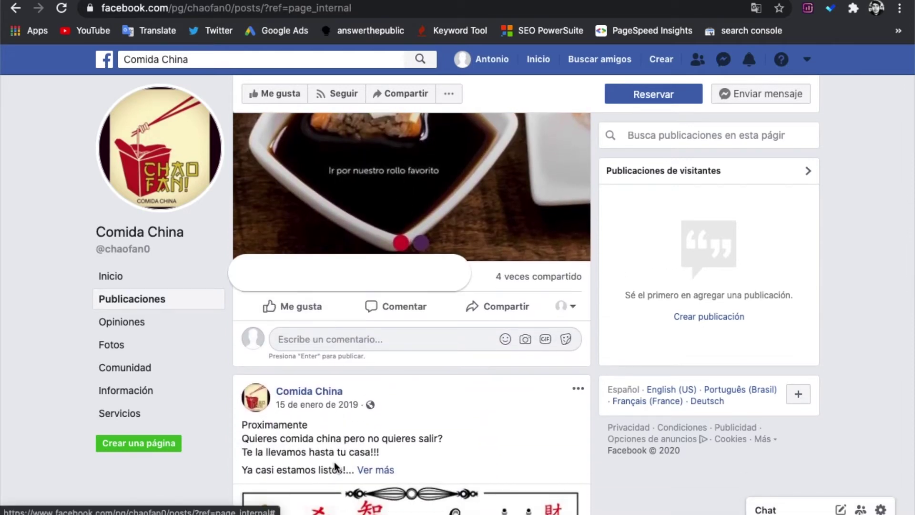
{"action": "scroll", "coordinate": [341, 421], "scroll_direction": "down", "scroll_amount": 5}
{"action": "scroll", "coordinate": [329, 488], "scroll_direction": "down", "scroll_amount": 12}
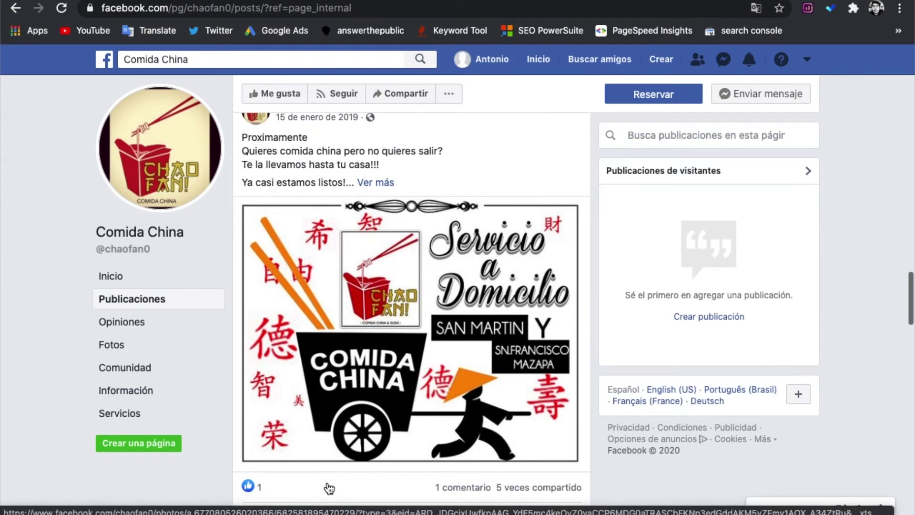
{"action": "scroll", "coordinate": [341, 332], "scroll_direction": "down", "scroll_amount": 13}
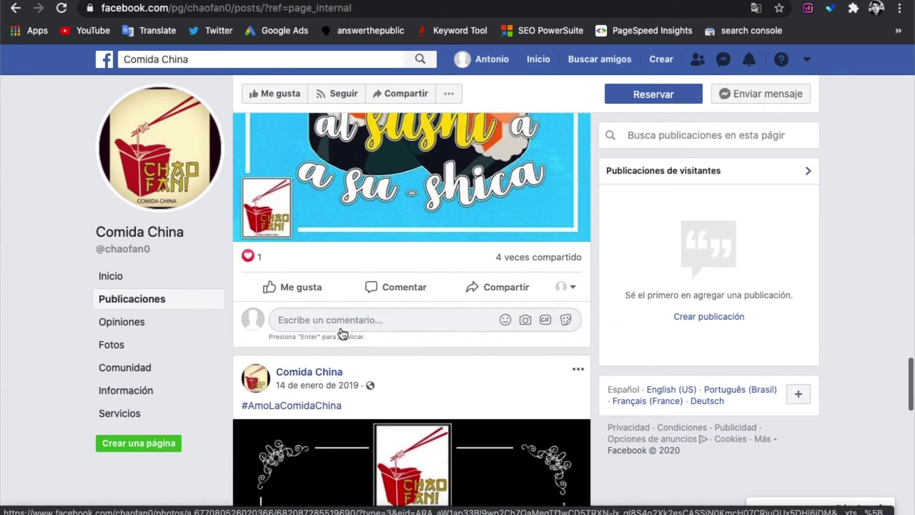
{"action": "scroll", "coordinate": [343, 334], "scroll_direction": "down", "scroll_amount": 10}
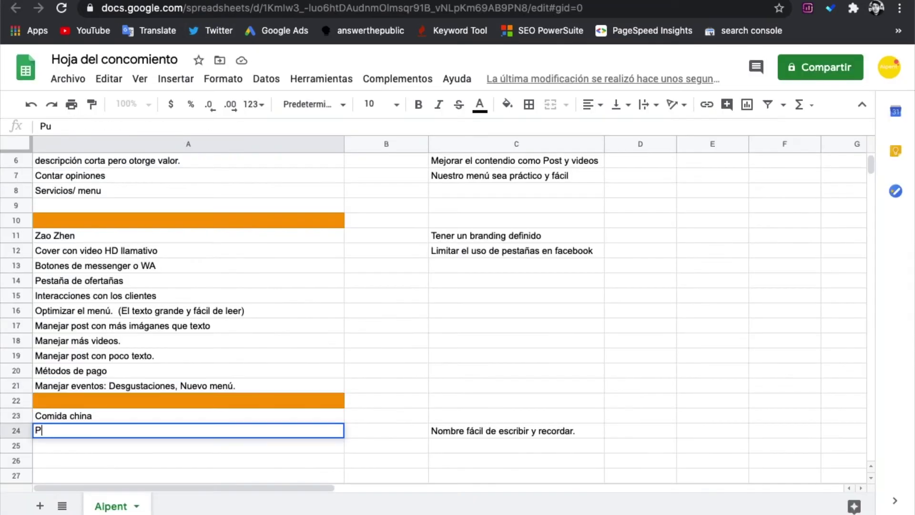
Enter the note "Memes que sean divertidos" in cell A24 of Google Sheets, below Comida china
{"action": "key", "text": "BackSpace"}
{"action": "type", "text": "emem"}
{"action": "key", "text": "BackSpace"}
{"action": "type", "text": "Me"}
{"action": "type", "text": "me"}
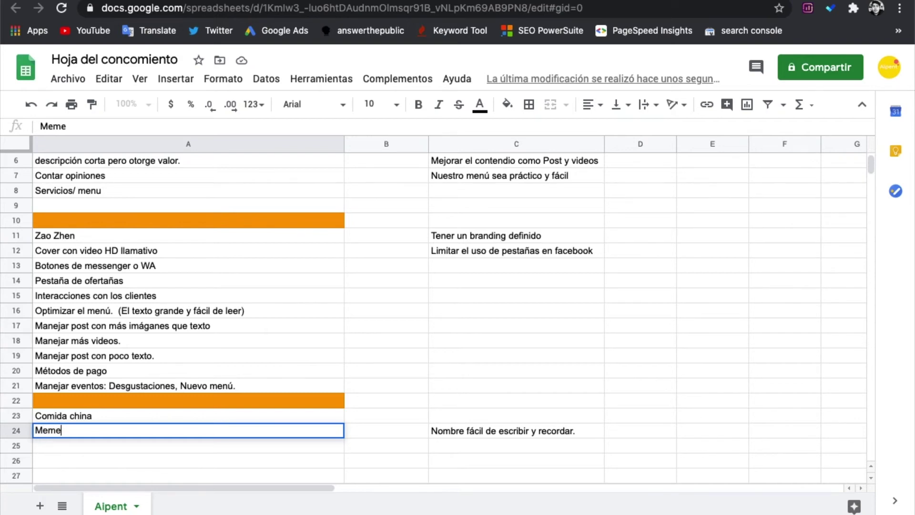
{"action": "type", "text": "s c"}
{"action": "key", "text": "BackSpace"}
{"action": "type", "text": "que sean divertidos"}
{"action": "key", "text": "Return"}
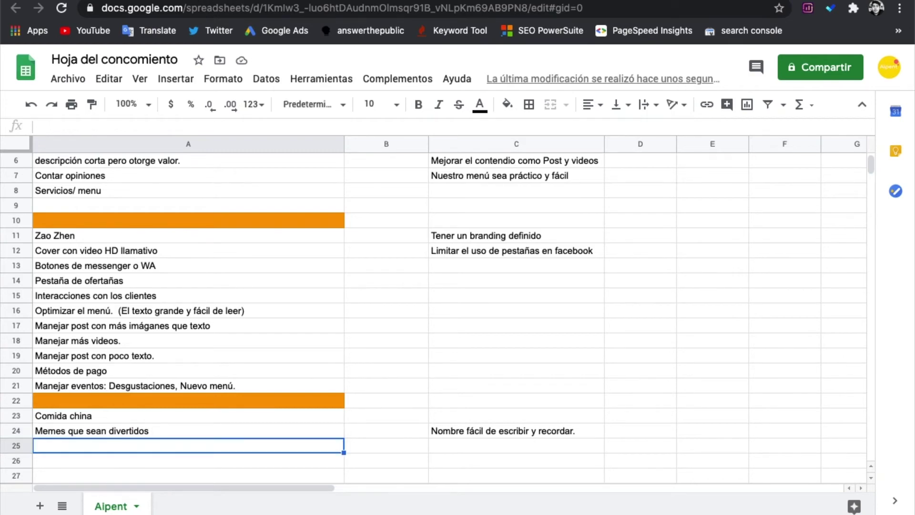
Return to Comida China's Facebook page, review its oldest publications and highlight the description in its page information
{"action": "key", "text": "ctrl+Tab"}
{"action": "scroll", "coordinate": [319, 283], "scroll_direction": "down", "scroll_amount": 1}
{"action": "scroll", "coordinate": [320, 282], "scroll_direction": "down", "scroll_amount": 9}
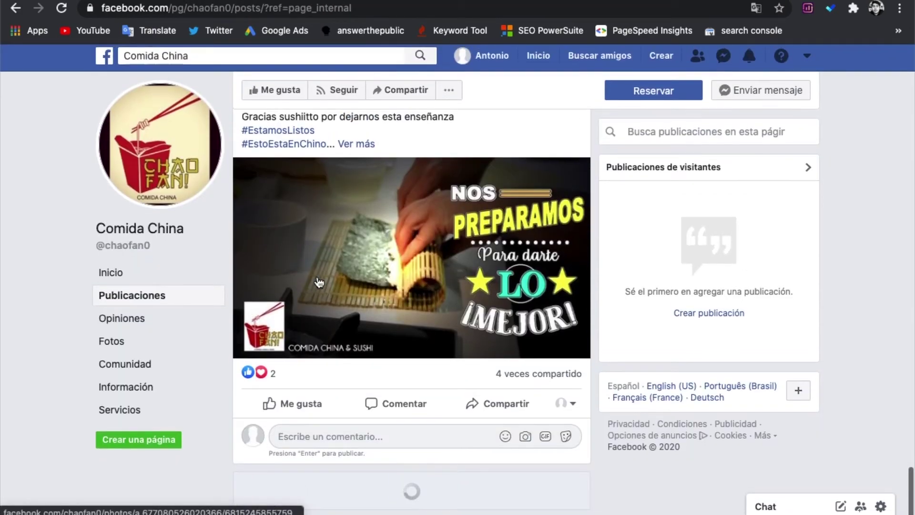
{"action": "scroll", "coordinate": [439, 296], "scroll_direction": "down", "scroll_amount": 8}
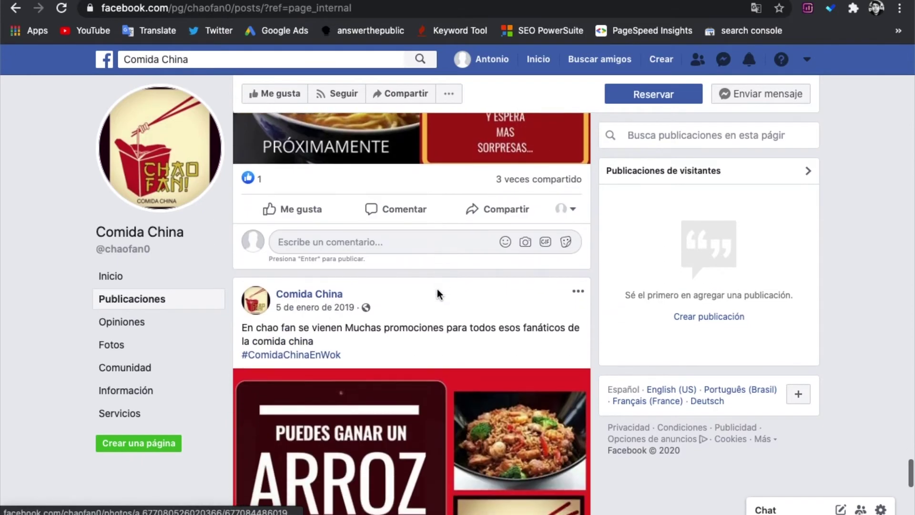
{"action": "scroll", "coordinate": [439, 296], "scroll_direction": "down", "scroll_amount": 4}
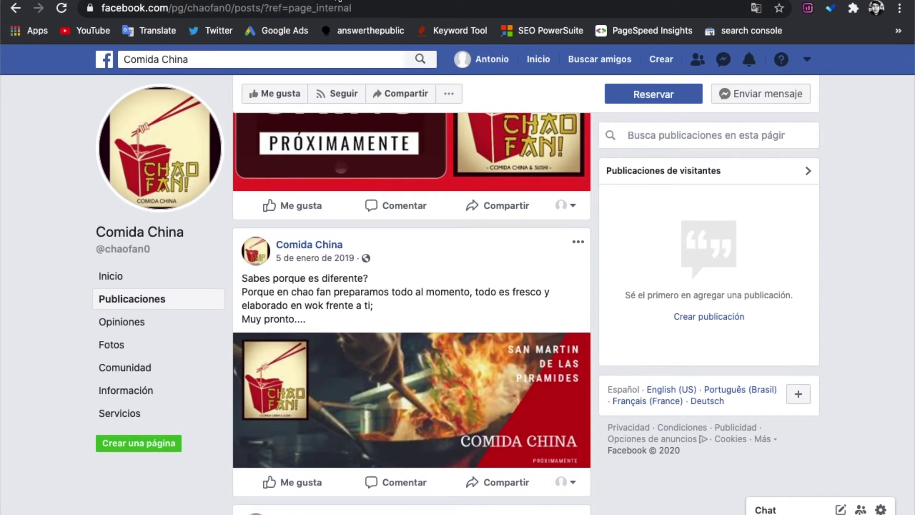
{"action": "left_click", "coordinate": [170, 389]}
{"action": "scroll", "coordinate": [394, 417], "scroll_direction": "down", "scroll_amount": 5}
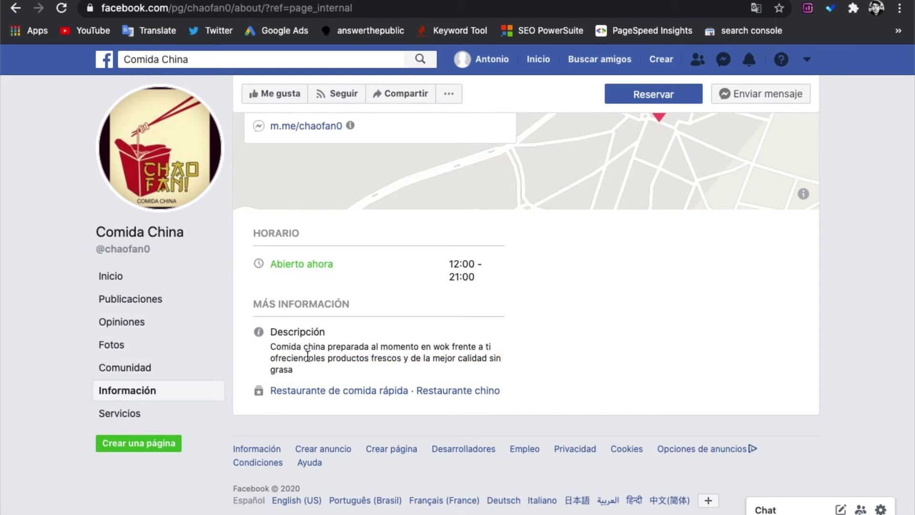
{"action": "triple_click", "coordinate": [288, 358]}
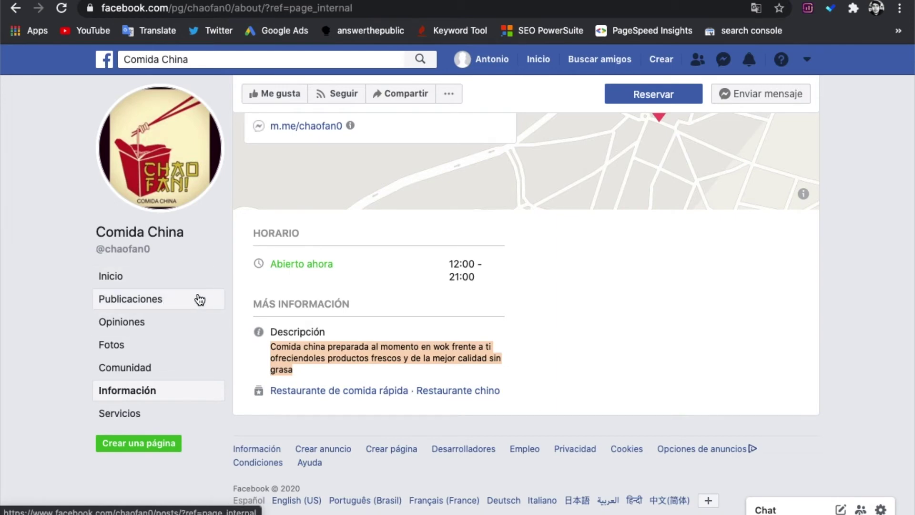
Check Comida China's community section and examine all its photos, viewing the cover photo enlarged
{"action": "left_click", "coordinate": [159, 372]}
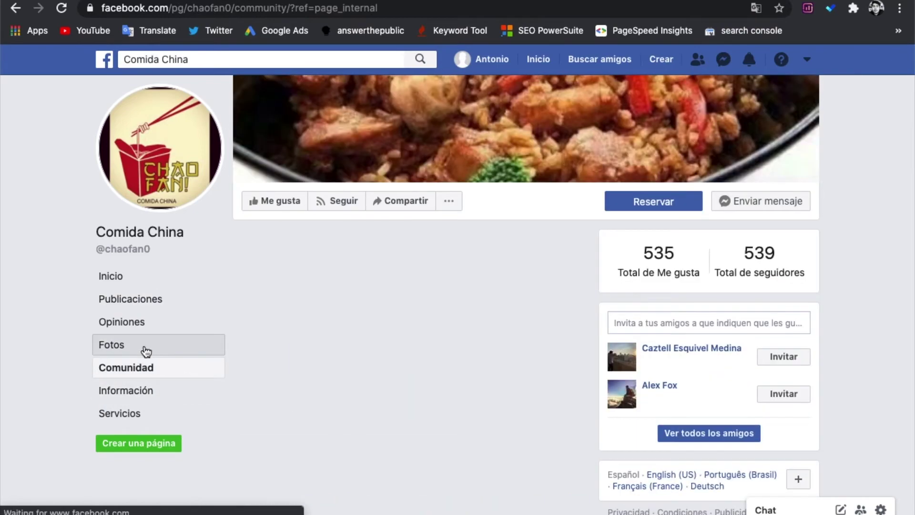
{"action": "left_click", "coordinate": [143, 346]}
{"action": "scroll", "coordinate": [434, 337], "scroll_direction": "down", "scroll_amount": 3}
{"action": "scroll", "coordinate": [458, 426], "scroll_direction": "down", "scroll_amount": 2}
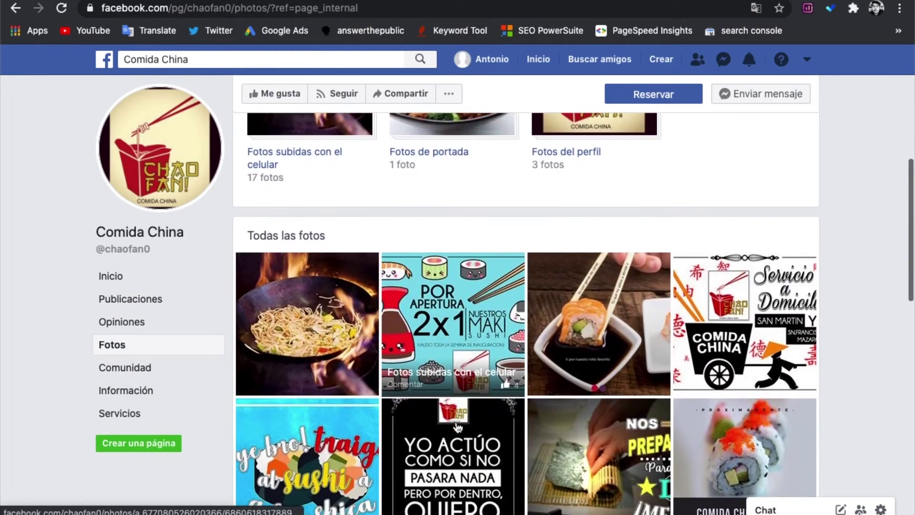
{"action": "scroll", "coordinate": [458, 426], "scroll_direction": "down", "scroll_amount": 7}
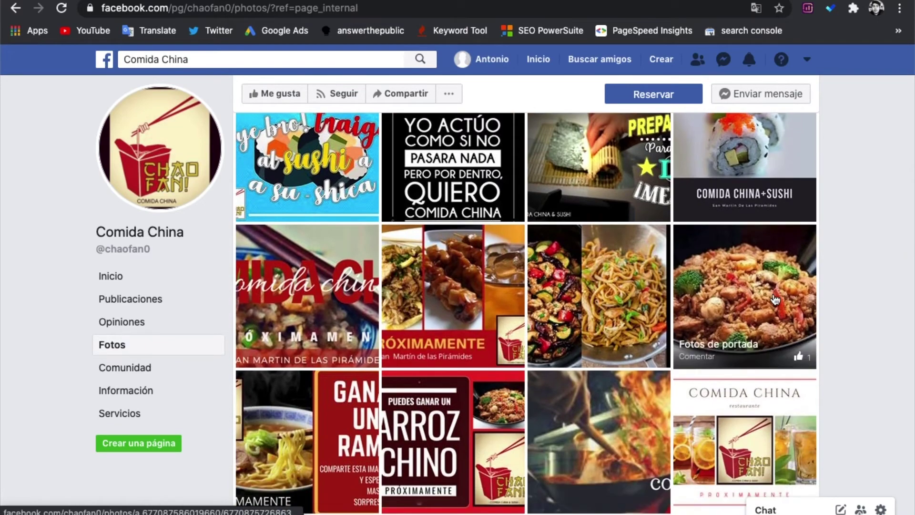
{"action": "left_click", "coordinate": [763, 299]}
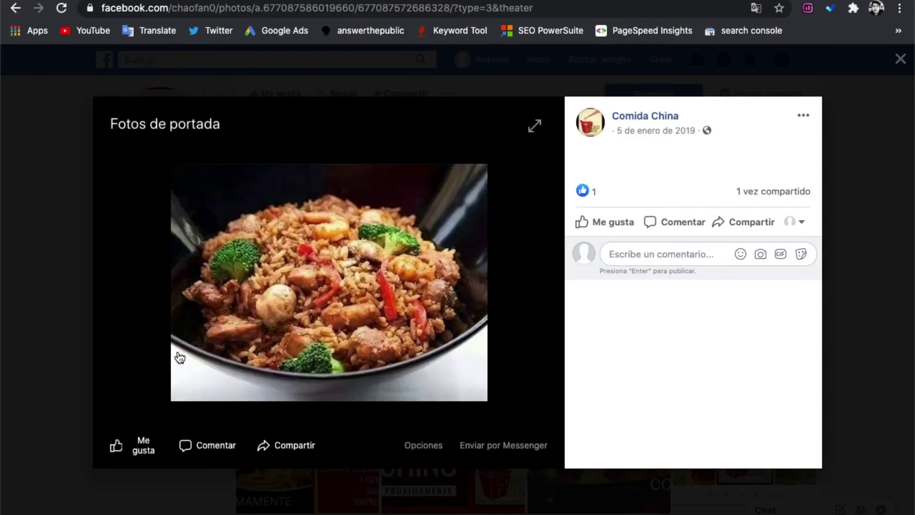
{"action": "left_click", "coordinate": [81, 377]}
{"action": "scroll", "coordinate": [333, 350], "scroll_direction": "down", "scroll_amount": 5}
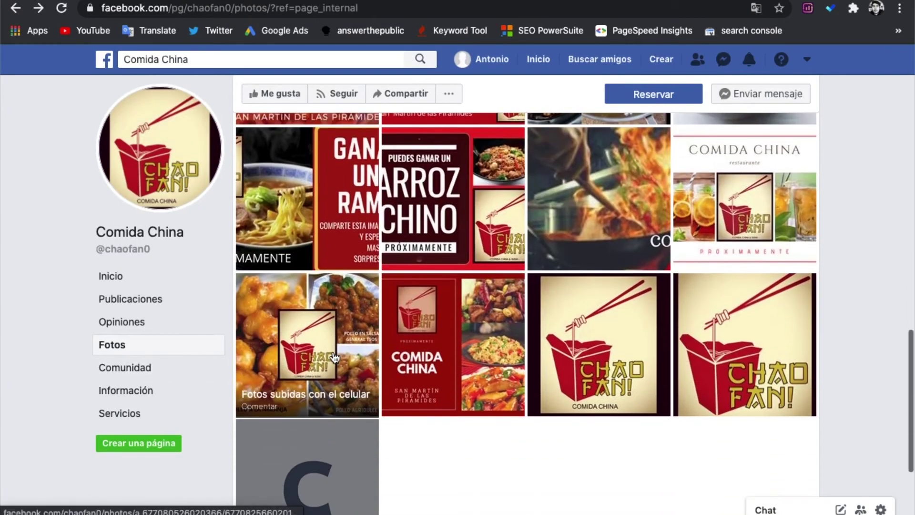
{"action": "scroll", "coordinate": [336, 410], "scroll_direction": "down", "scroll_amount": 3}
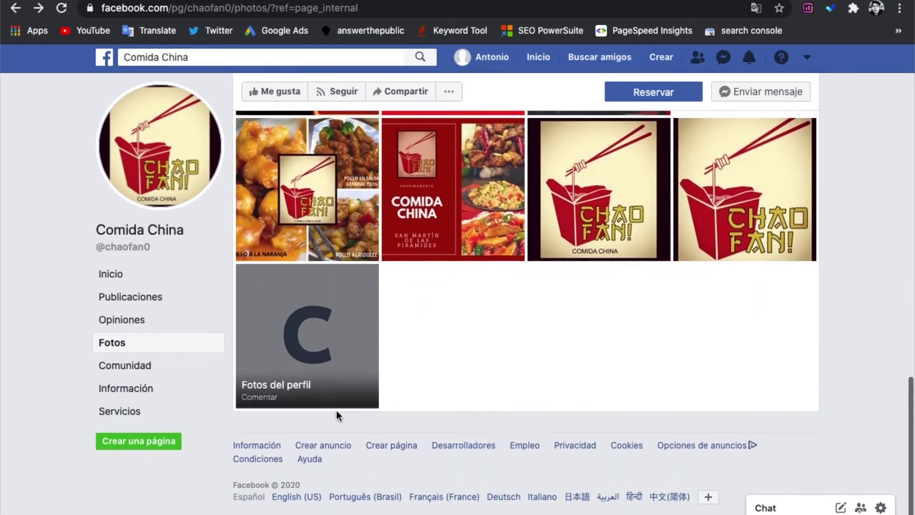
Switch to Google Sheets and enter the improvement note "Manejar consistencia en nuestras publicaciones" in cell C25
{"action": "key", "text": "ctrl+Tab"}
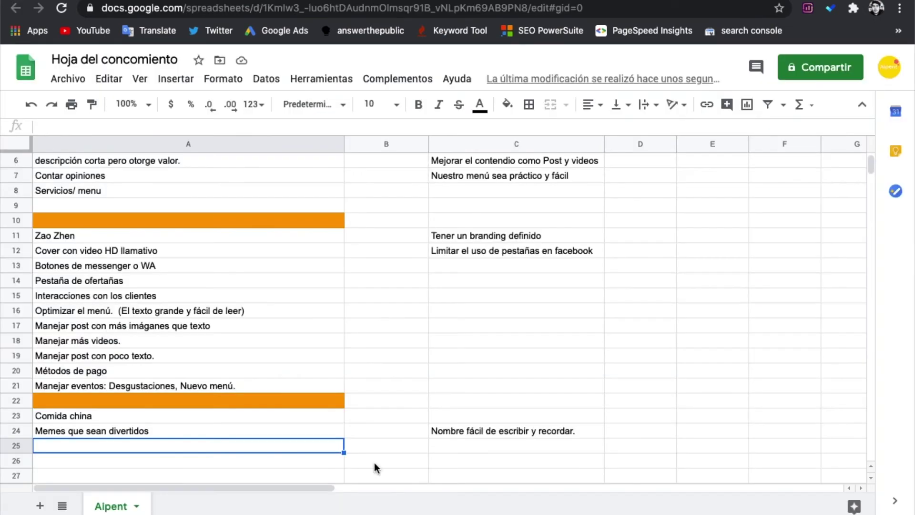
{"action": "left_click", "coordinate": [476, 447]}
{"action": "type", "text": "Manejar consistencia."}
{"action": "key", "text": "Return"}
{"action": "key", "text": "Up"}
{"action": "left_click", "coordinate": [159, 119]}
{"action": "key", "text": "BackSpace"}
{"action": "type", "text": "en nuestras publicaciones"}
Switch to Woktai's Facebook page, examine its photos, information and page transparency, and highlight the line with its number of likes
{"action": "key", "text": "ctrl+Tab"}
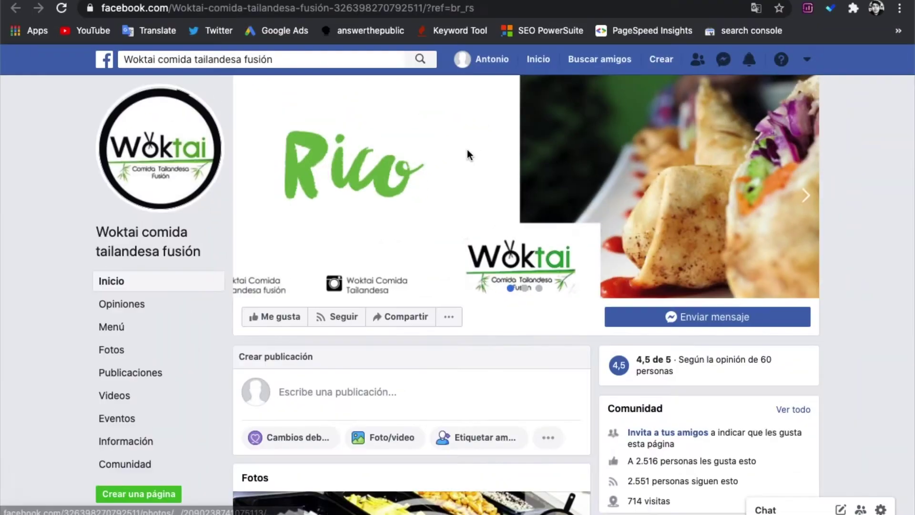
{"action": "scroll", "coordinate": [280, 245], "scroll_direction": "down", "scroll_amount": 4}
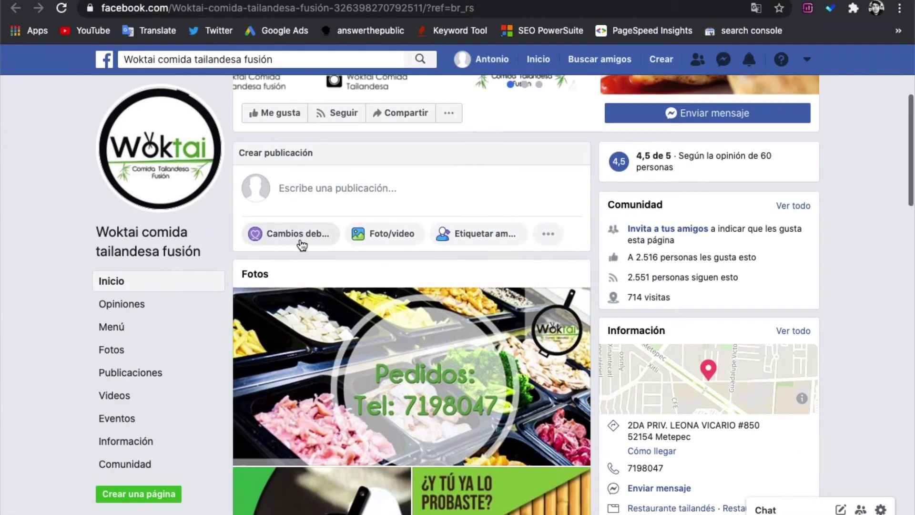
{"action": "scroll", "coordinate": [679, 457], "scroll_direction": "down", "scroll_amount": 4}
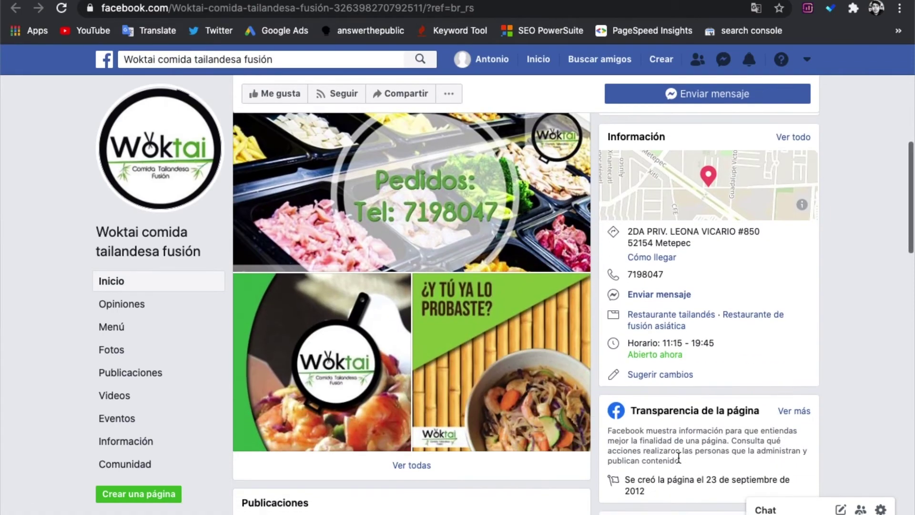
{"action": "scroll", "coordinate": [679, 458], "scroll_direction": "down", "scroll_amount": 1}
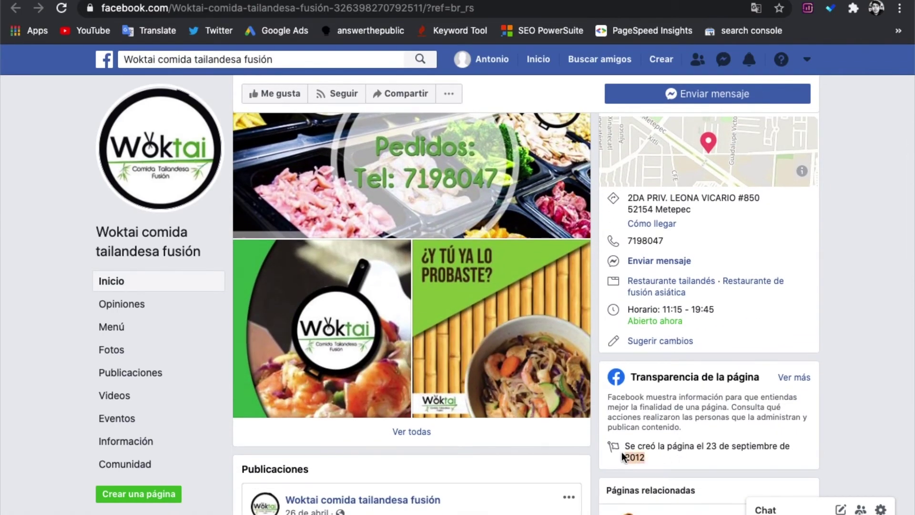
{"action": "scroll", "coordinate": [639, 437], "scroll_direction": "up", "scroll_amount": 1}
{"action": "scroll", "coordinate": [634, 429], "scroll_direction": "down", "scroll_amount": 2}
{"action": "scroll", "coordinate": [679, 338], "scroll_direction": "up", "scroll_amount": 6}
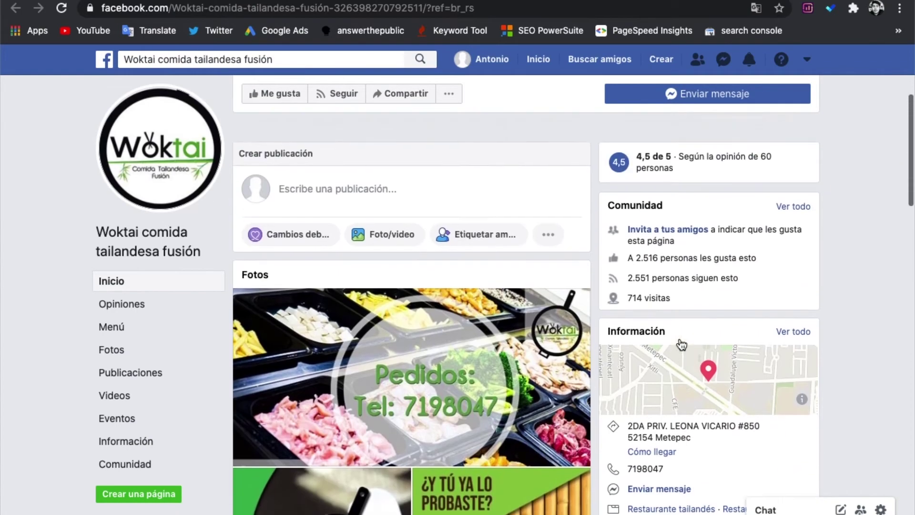
{"action": "left_click_drag", "start_coordinate": [633, 298], "coordinate": [776, 295]}
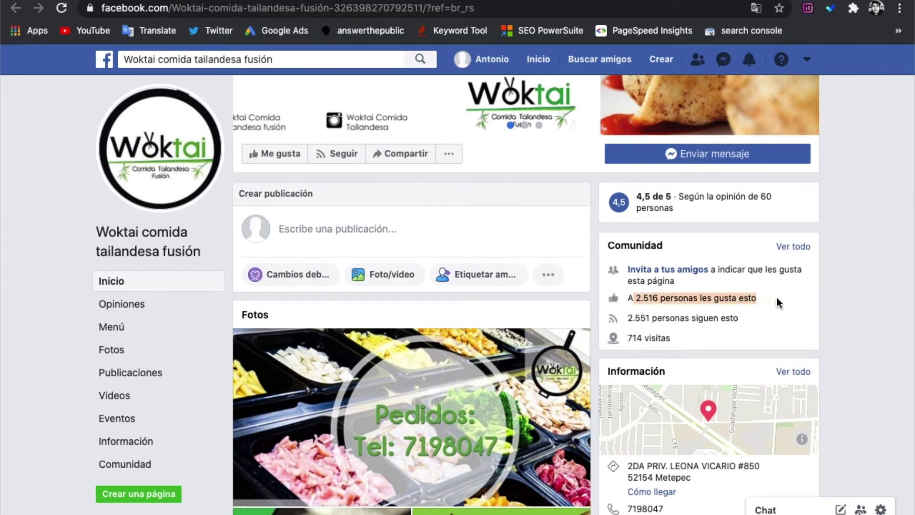
{"action": "scroll", "coordinate": [667, 336], "scroll_direction": "down", "scroll_amount": 1}
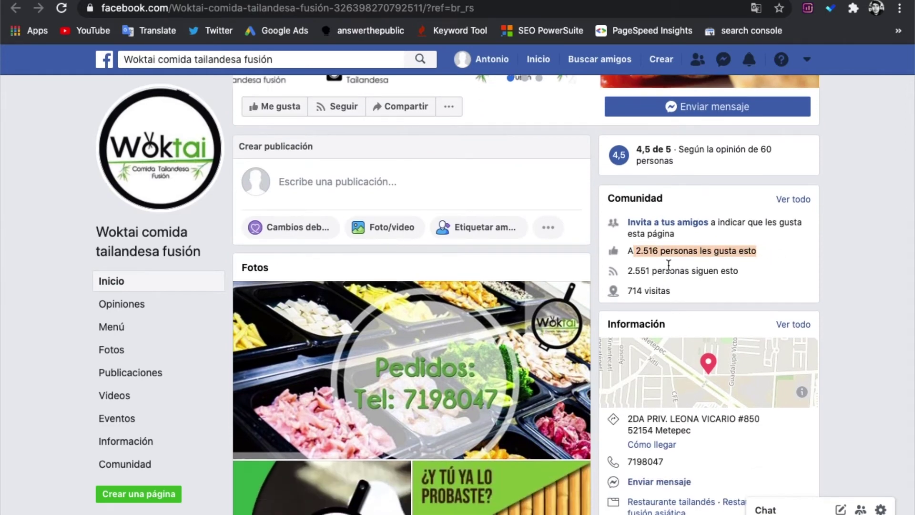
Examine the recent publications and the featured video on Woktai's home page
{"action": "scroll", "coordinate": [588, 299], "scroll_direction": "down", "scroll_amount": 8}
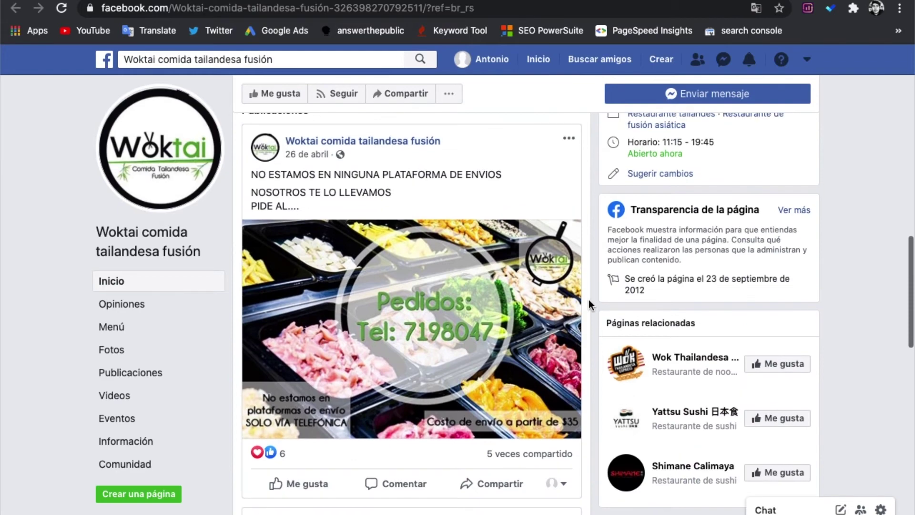
{"action": "scroll", "coordinate": [410, 326], "scroll_direction": "down", "scroll_amount": 10}
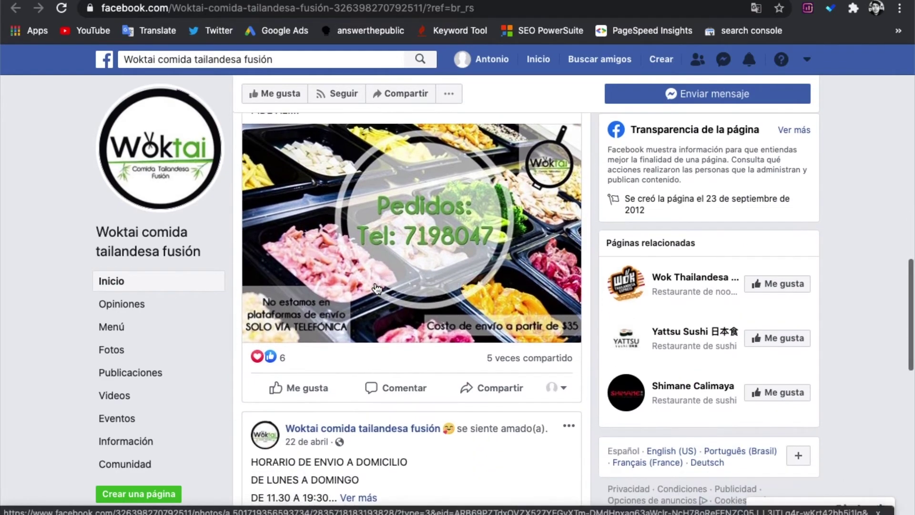
{"action": "scroll", "coordinate": [377, 289], "scroll_direction": "down", "scroll_amount": 5}
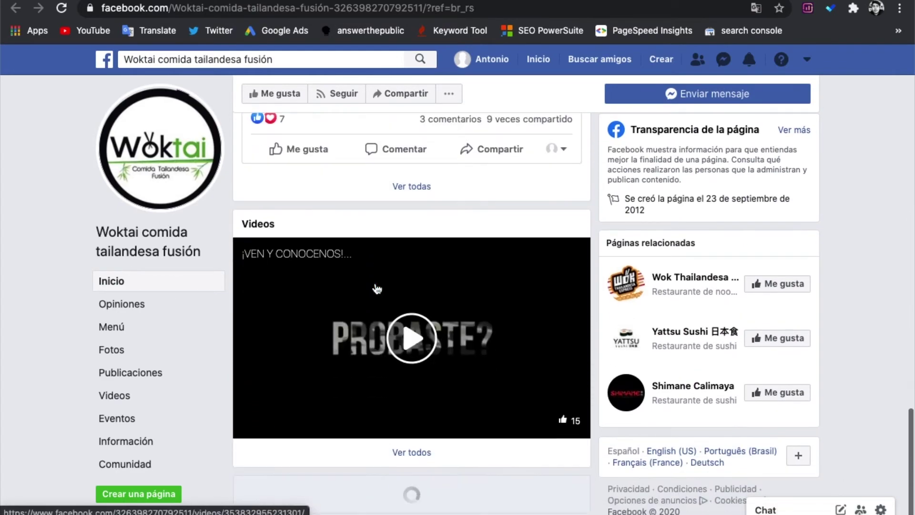
Open Woktai's opinions section and read through the customer reviews
{"action": "left_click", "coordinate": [157, 313]}
{"action": "scroll", "coordinate": [507, 400], "scroll_direction": "down", "scroll_amount": 4}
{"action": "scroll", "coordinate": [508, 397], "scroll_direction": "down", "scroll_amount": 20}
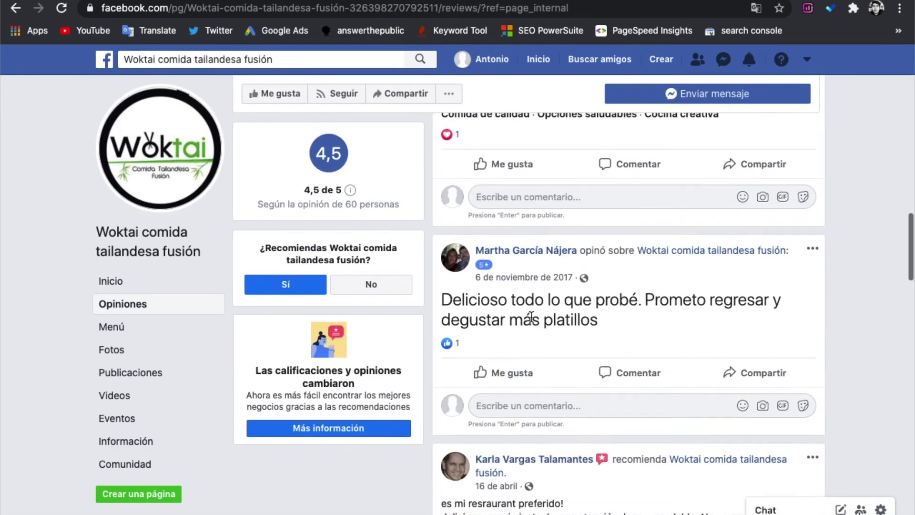
{"action": "scroll", "coordinate": [533, 320], "scroll_direction": "down", "scroll_amount": 5}
Open Woktai's menu section, check the suggested questions in its Messenger chat and close the chat
{"action": "left_click", "coordinate": [112, 327]}
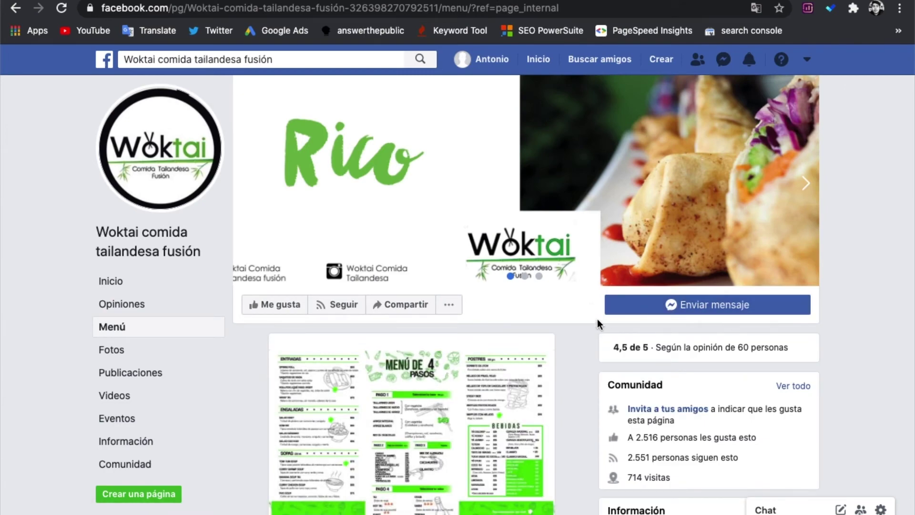
{"action": "left_click", "coordinate": [723, 313]}
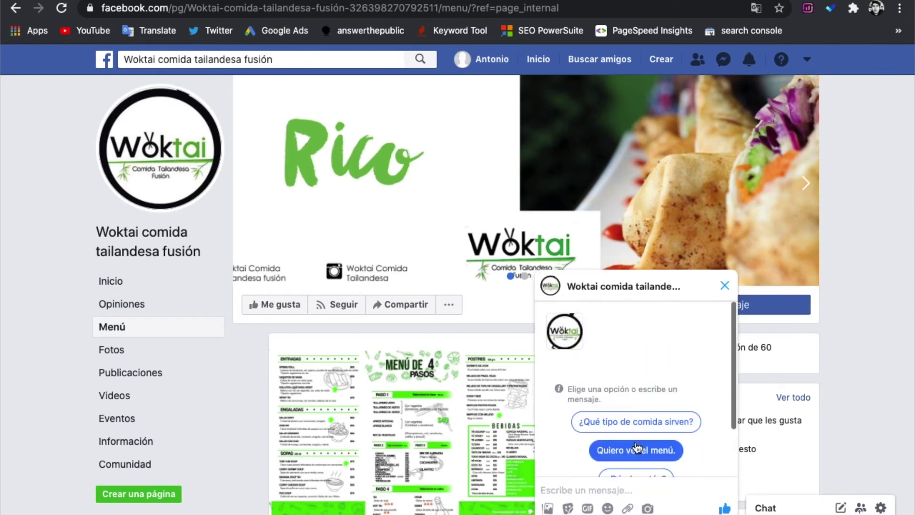
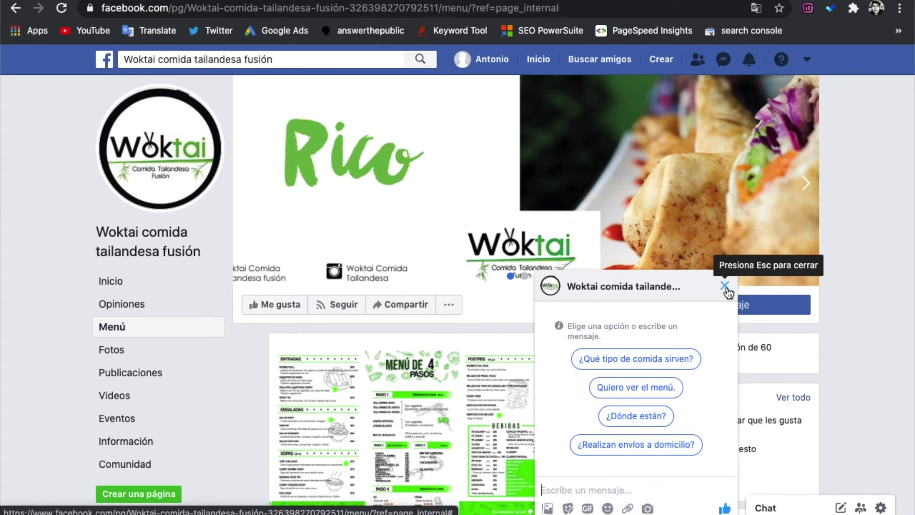
{"action": "left_click", "coordinate": [725, 286]}
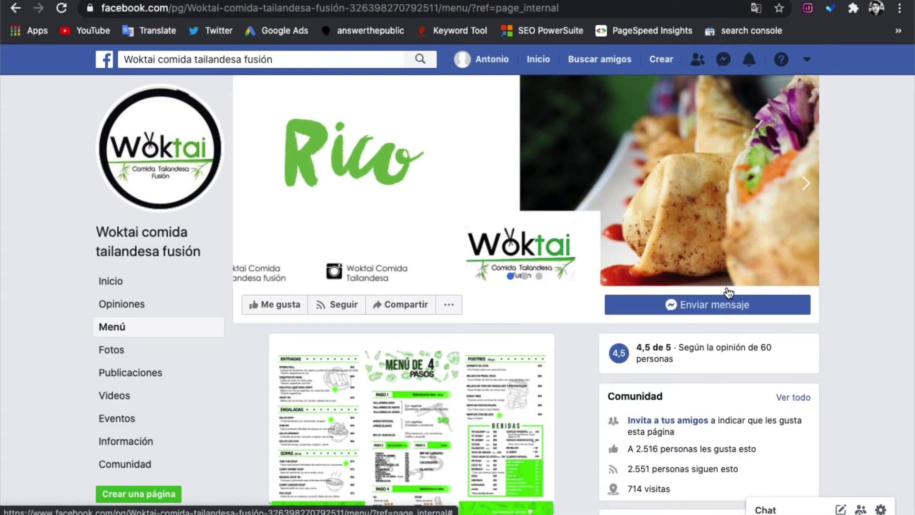
Enlarge Woktai's "Menú de 4 pasos" image, examine its dishes and prices up close, and close the image
{"action": "scroll", "coordinate": [429, 321], "scroll_direction": "down", "scroll_amount": 10}
{"action": "scroll", "coordinate": [430, 321], "scroll_direction": "up", "scroll_amount": 3}
{"action": "left_click", "coordinate": [430, 320]}
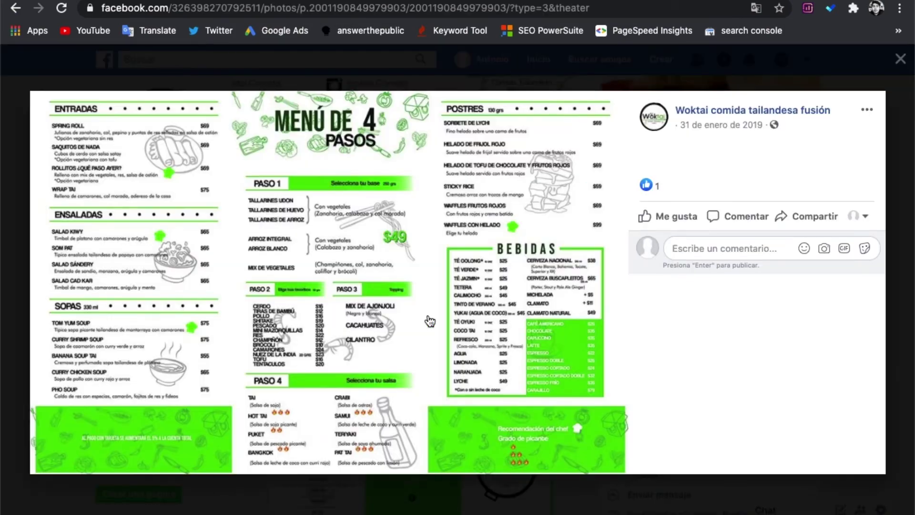
{"action": "mouse_move", "coordinate": [355, 349]}
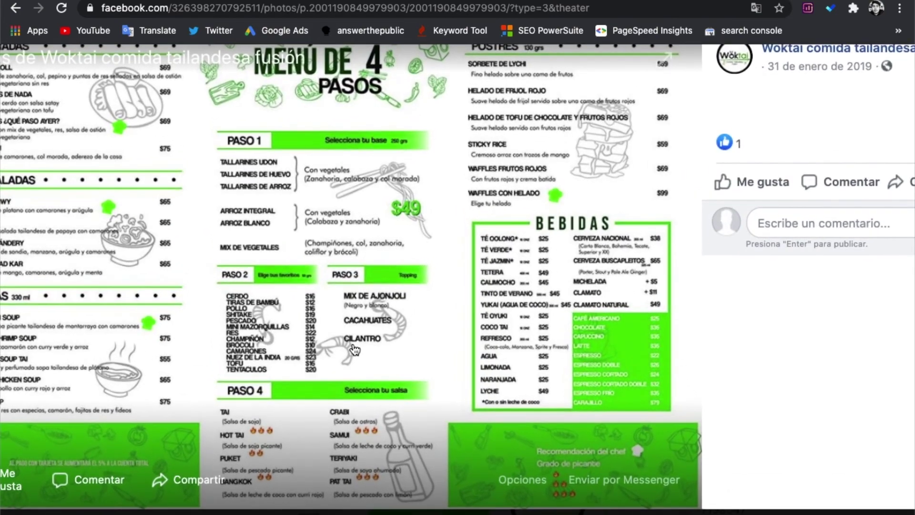
{"action": "scroll", "coordinate": [356, 350], "scroll_direction": "up", "scroll_amount": 5}
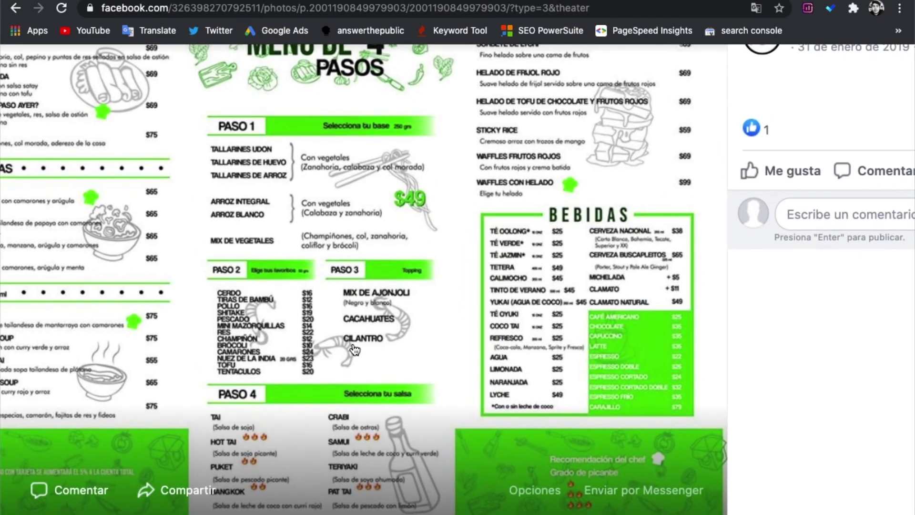
{"action": "scroll", "coordinate": [355, 349], "scroll_direction": "down", "scroll_amount": 5}
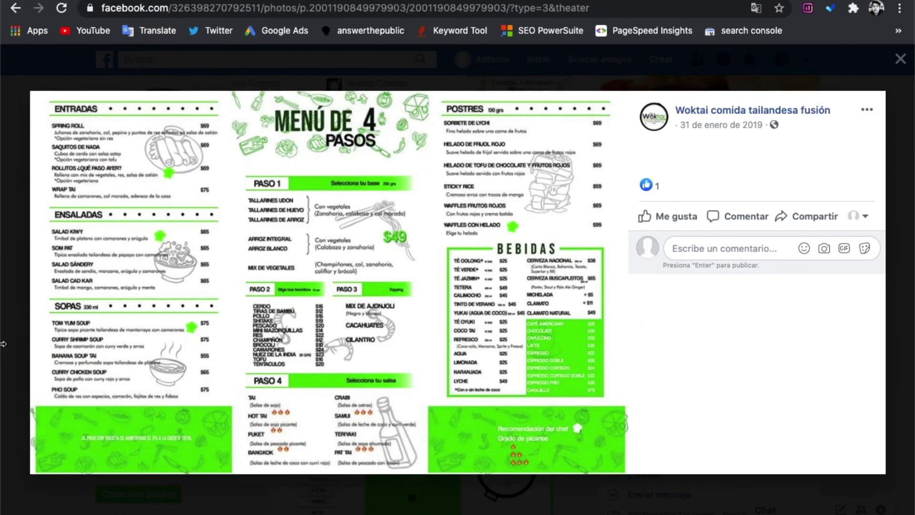
{"action": "left_click", "coordinate": [22, 354]}
Review all of Woktai's photos, view the "¿Se te antojó?" photo enlarged and highlight the opening words of its caption
{"action": "left_click", "coordinate": [112, 349]}
{"action": "scroll", "coordinate": [433, 297], "scroll_direction": "down", "scroll_amount": 7}
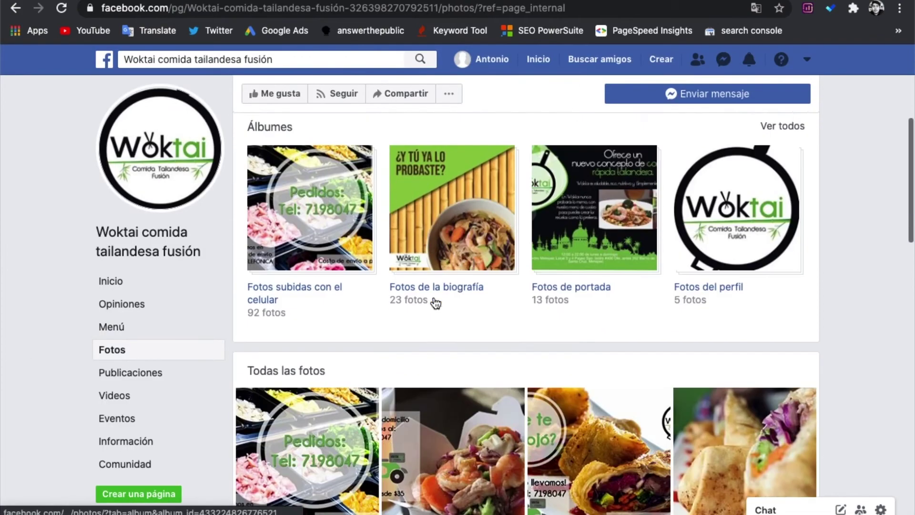
{"action": "scroll", "coordinate": [433, 299], "scroll_direction": "down", "scroll_amount": 10}
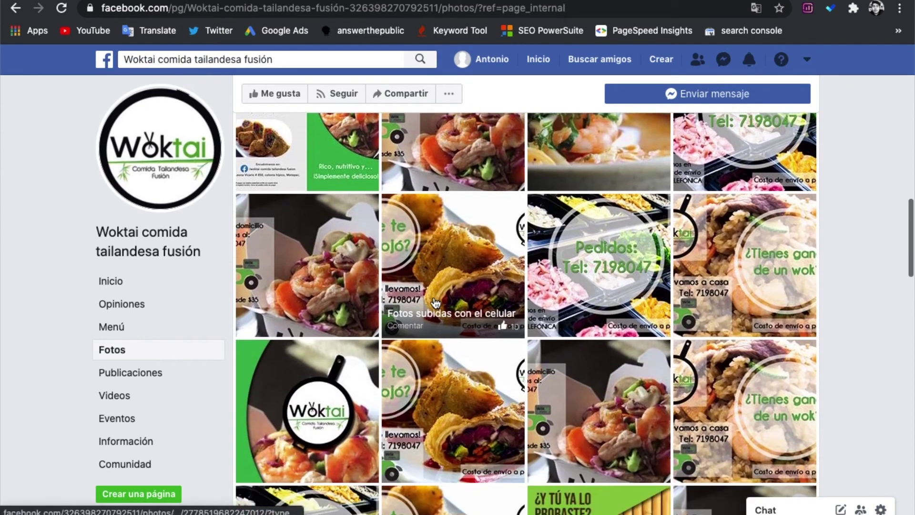
{"action": "scroll", "coordinate": [434, 303], "scroll_direction": "down", "scroll_amount": 3}
{"action": "scroll", "coordinate": [435, 303], "scroll_direction": "up", "scroll_amount": 3}
{"action": "left_click", "coordinate": [441, 295]}
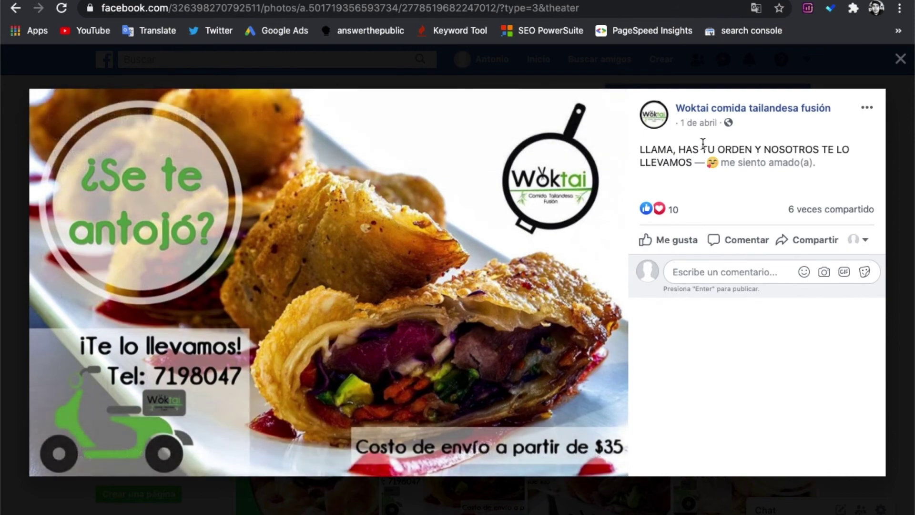
{"action": "left_click_drag", "start_coordinate": [650, 150], "coordinate": [697, 151]}
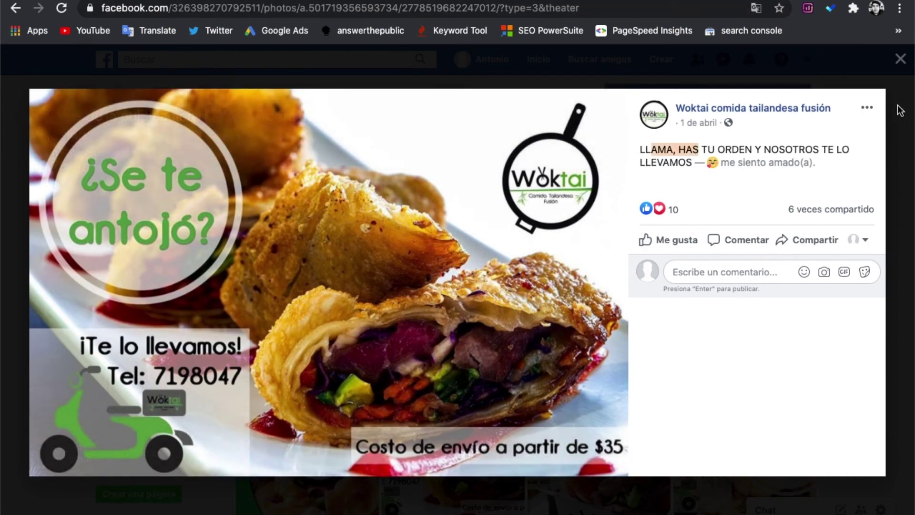
{"action": "left_click", "coordinate": [901, 59]}
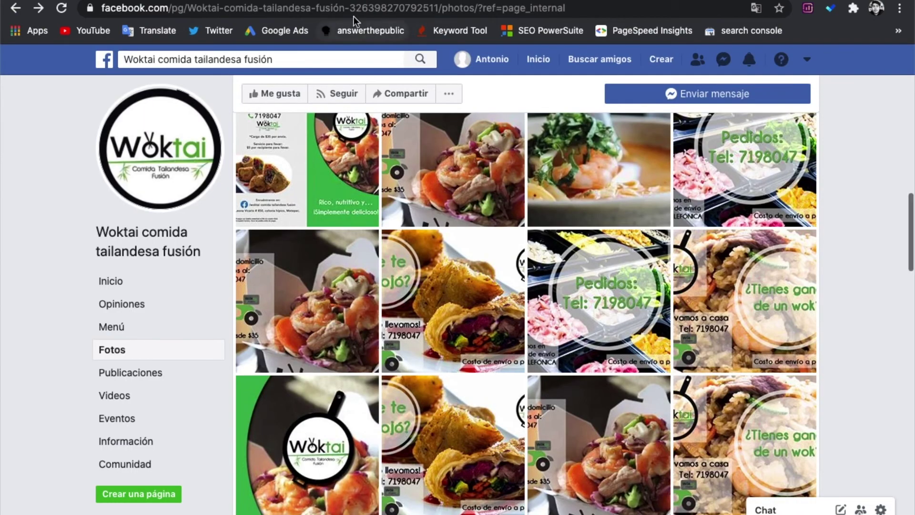
Switch to Google Sheets, add the orange separator in A26 and enter the note "Hacer post con llamada a la acción." in A28
{"action": "key", "text": "ctrl+Tab"}
{"action": "left_click", "coordinate": [337, 432]}
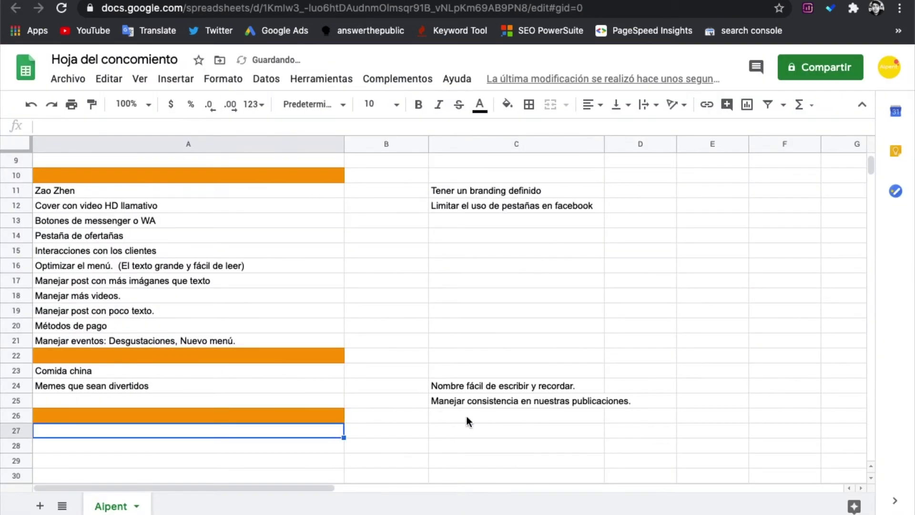
{"action": "type", "text": "Ha"}
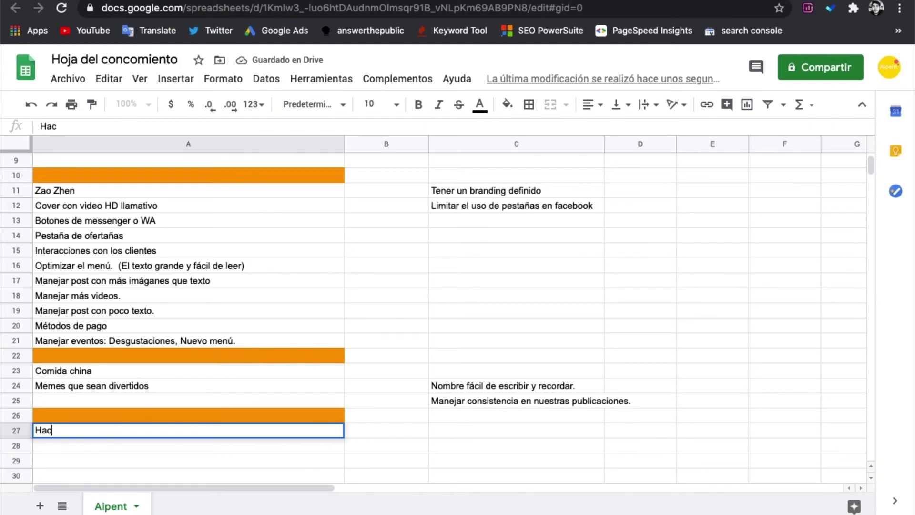
{"action": "key", "text": "Return"}
{"action": "type", "text": "Hacer post con llamada a la acción."}
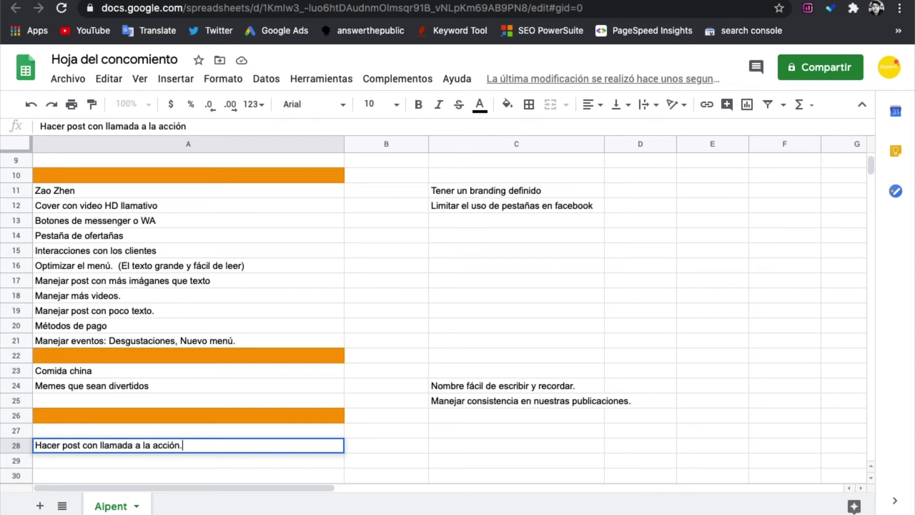
{"action": "key", "text": "Return"}
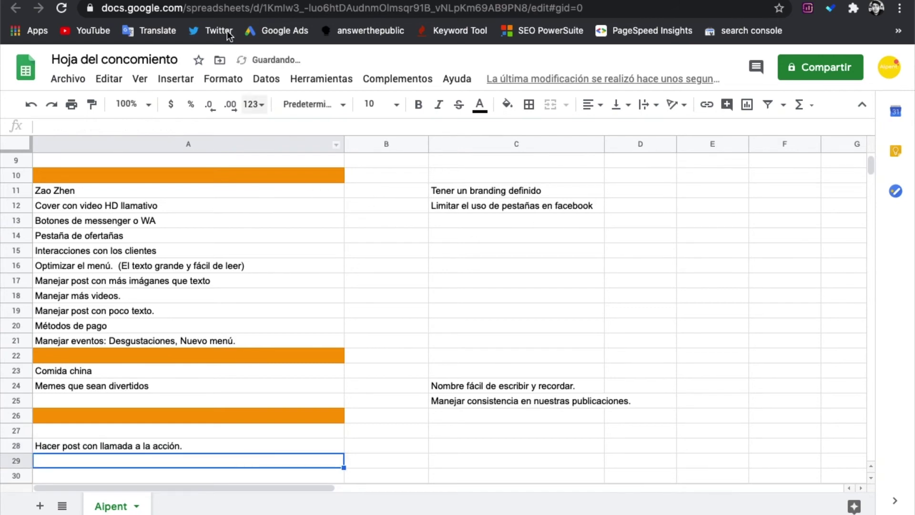
Return to Woktai's photos on Facebook and view the enlarged "¿Se te antojó?" delivery photo again, closing it when finished
{"action": "left_click", "coordinate": [193, 3]}
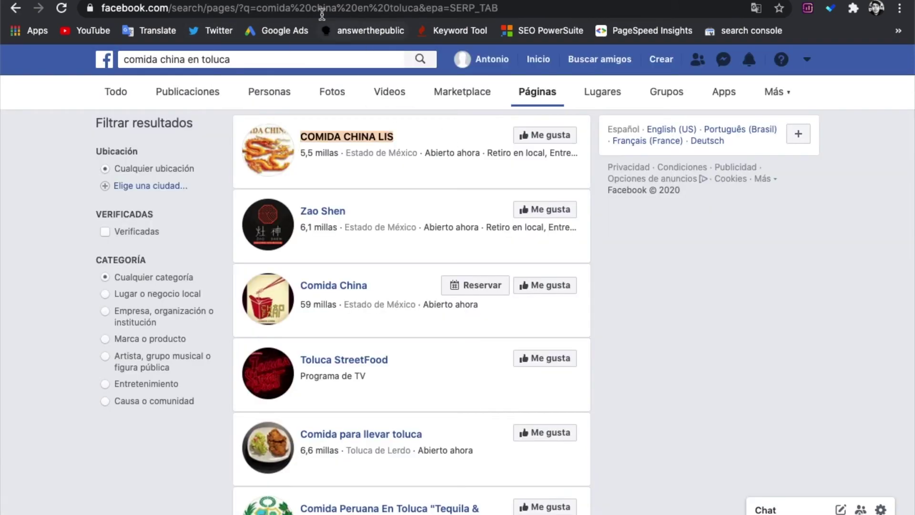
{"action": "key", "text": "super+bracketleft"}
{"action": "key", "text": "super+bracketright"}
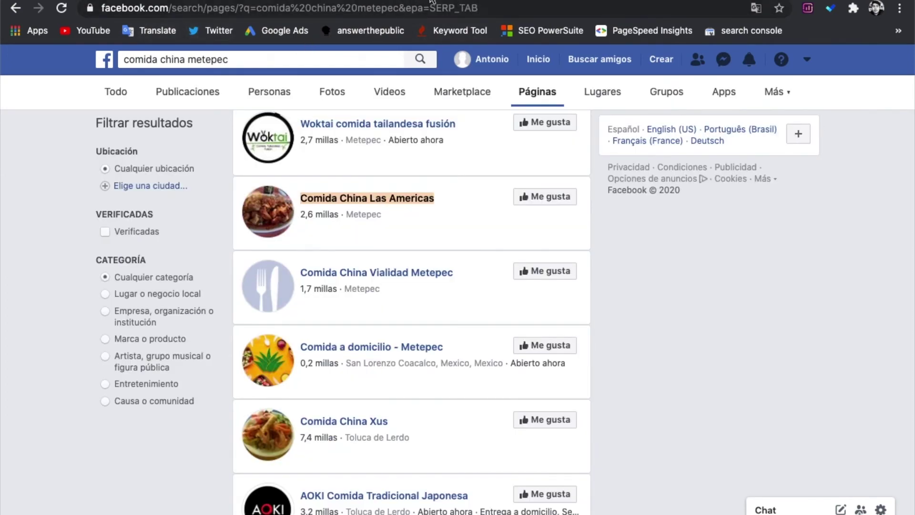
{"action": "key", "text": "super+bracketleft"}
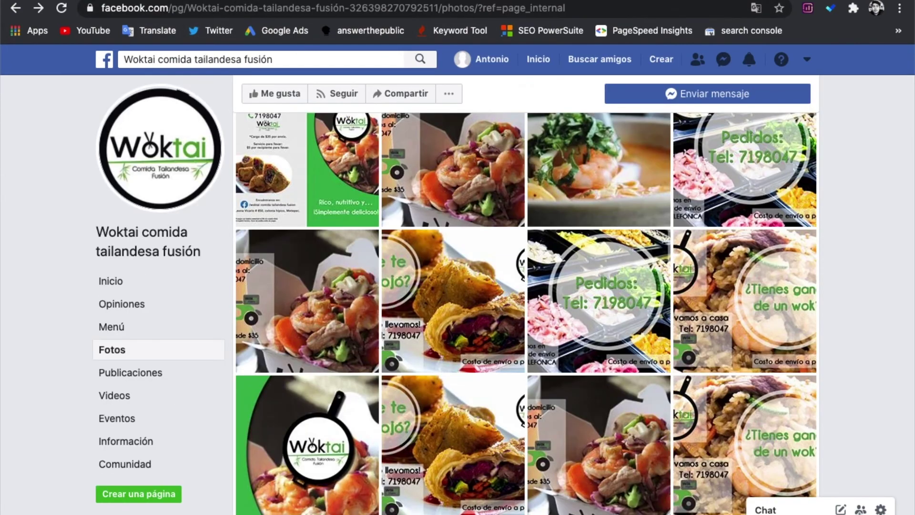
{"action": "left_click", "coordinate": [455, 276]}
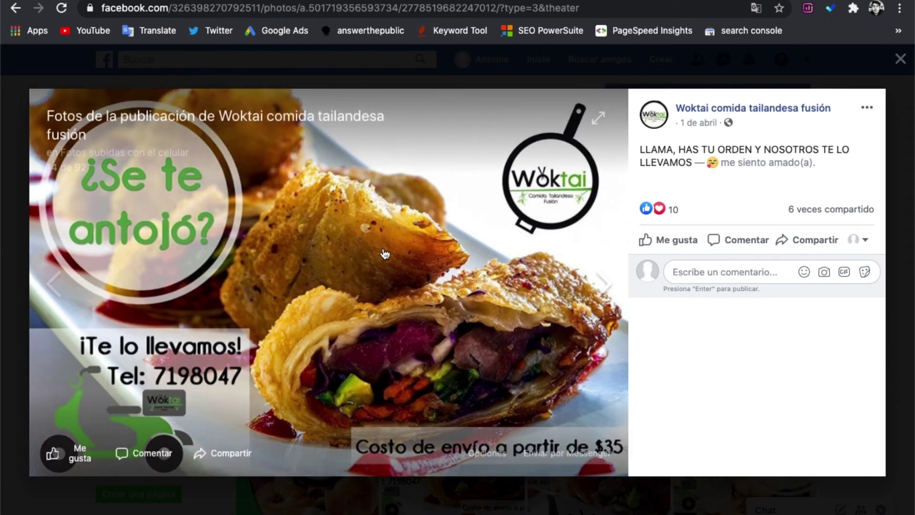
{"action": "key", "text": "Escape"}
Check Woktai's videos section and review its upcoming and past events
{"action": "left_click", "coordinate": [149, 396]}
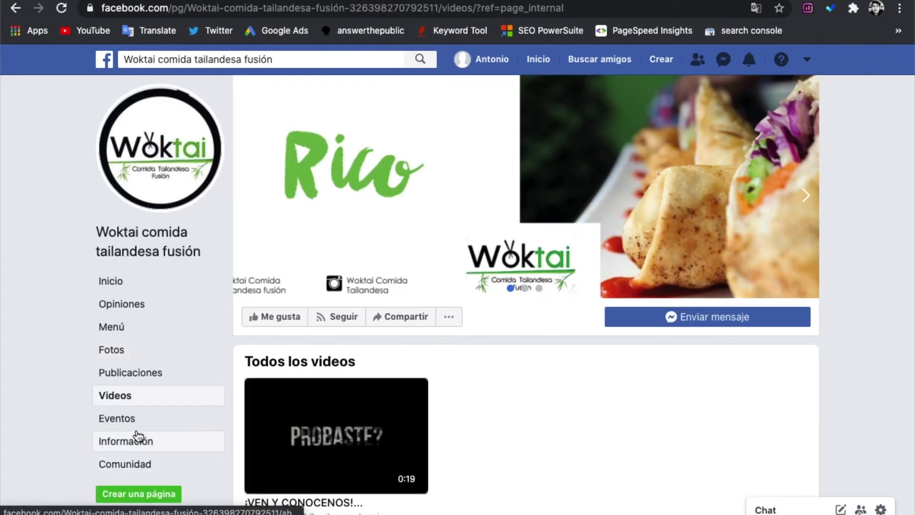
{"action": "left_click", "coordinate": [135, 422]}
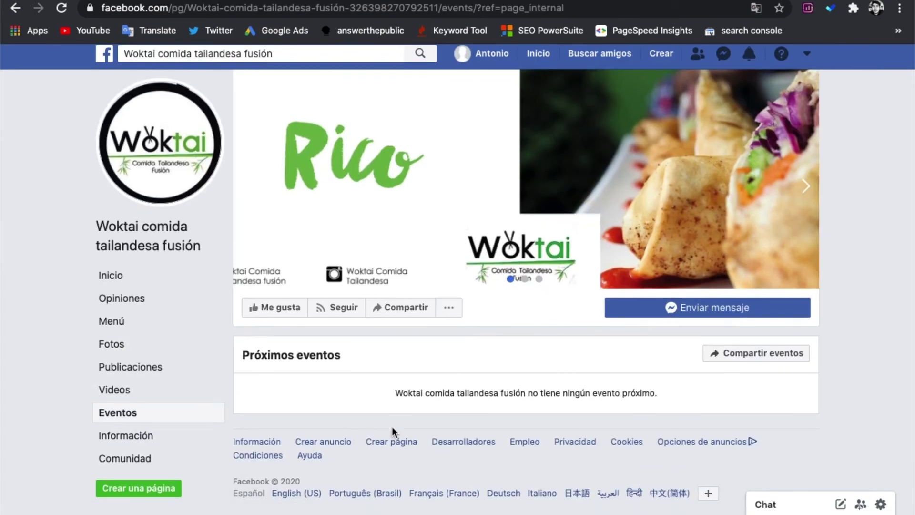
{"action": "scroll", "coordinate": [392, 429], "scroll_direction": "down", "scroll_amount": 4}
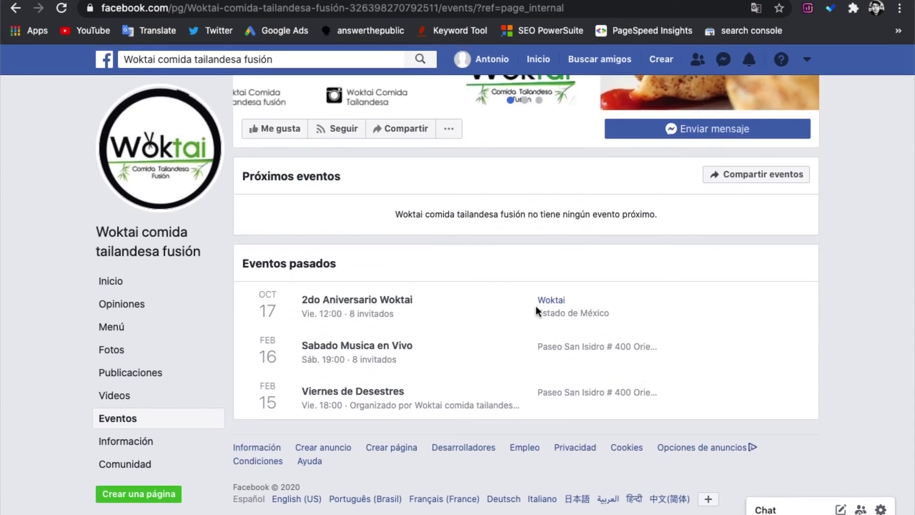
Preview the "2do Aniversario Woktai" event and look over the rest of Woktai's past events
{"action": "mouse_move", "coordinate": [339, 306]}
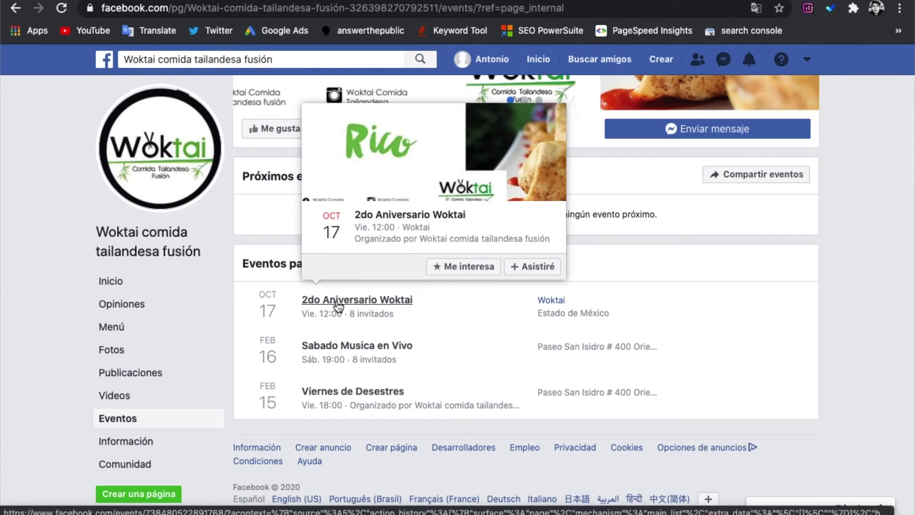
{"action": "scroll", "coordinate": [377, 355], "scroll_direction": "down", "scroll_amount": 1}
{"action": "mouse_move", "coordinate": [338, 392]}
{"action": "scroll", "coordinate": [338, 381], "scroll_direction": "up", "scroll_amount": 4}
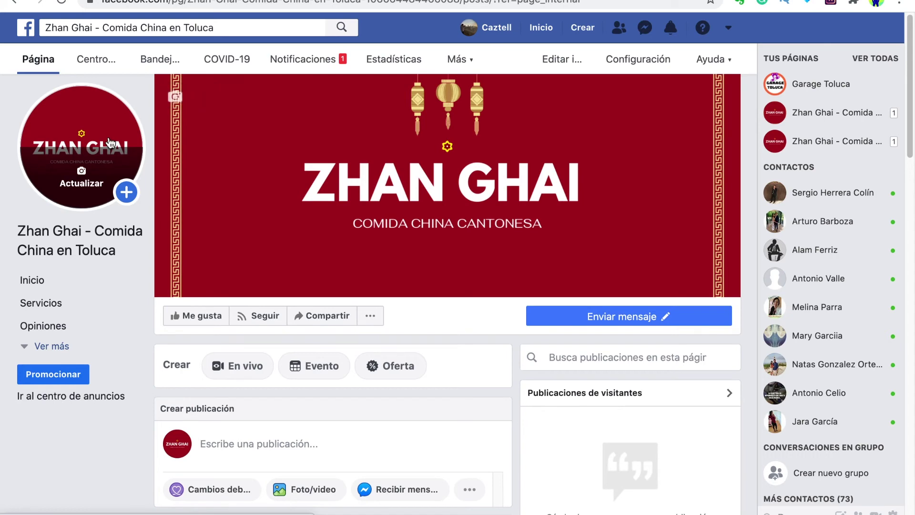
Review the services section and the full business information of the Zhan Ghai - Comida China en Toluca page
{"action": "left_click", "coordinate": [42, 303]}
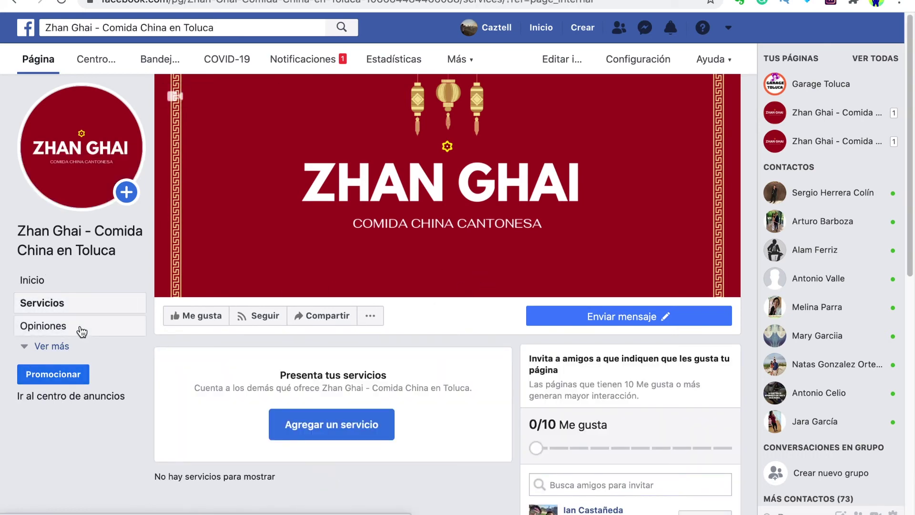
{"action": "left_click", "coordinate": [68, 351]}
{"action": "left_click", "coordinate": [82, 372]}
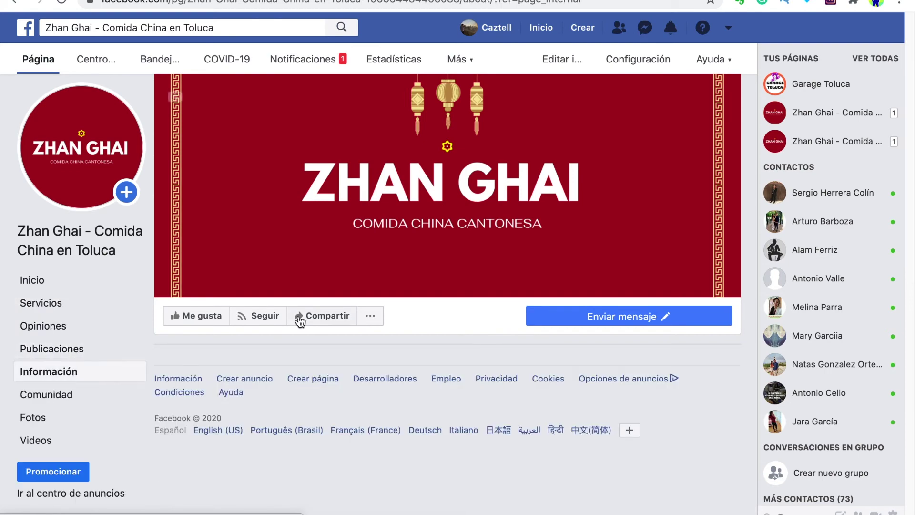
{"action": "scroll", "coordinate": [315, 329], "scroll_direction": "down", "scroll_amount": 5}
{"action": "scroll", "coordinate": [462, 224], "scroll_direction": "down", "scroll_amount": 3}
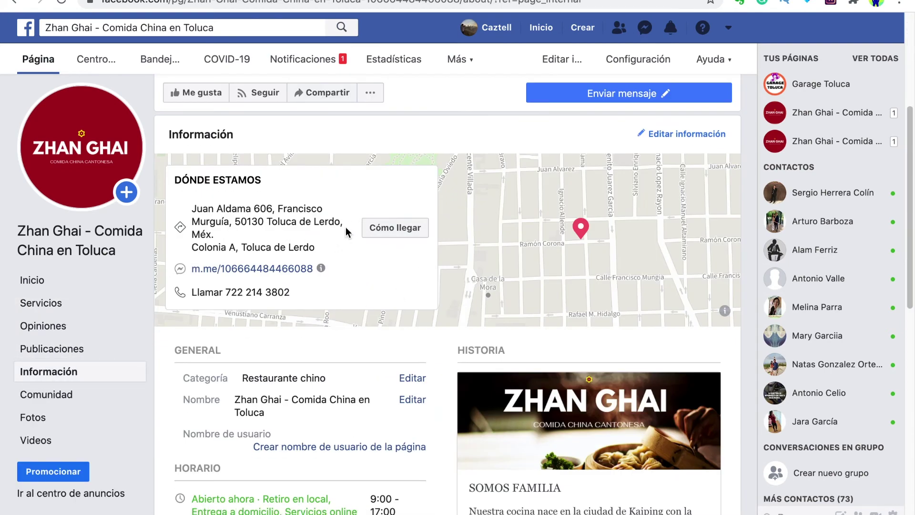
{"action": "scroll", "coordinate": [585, 323], "scroll_direction": "down", "scroll_amount": 3}
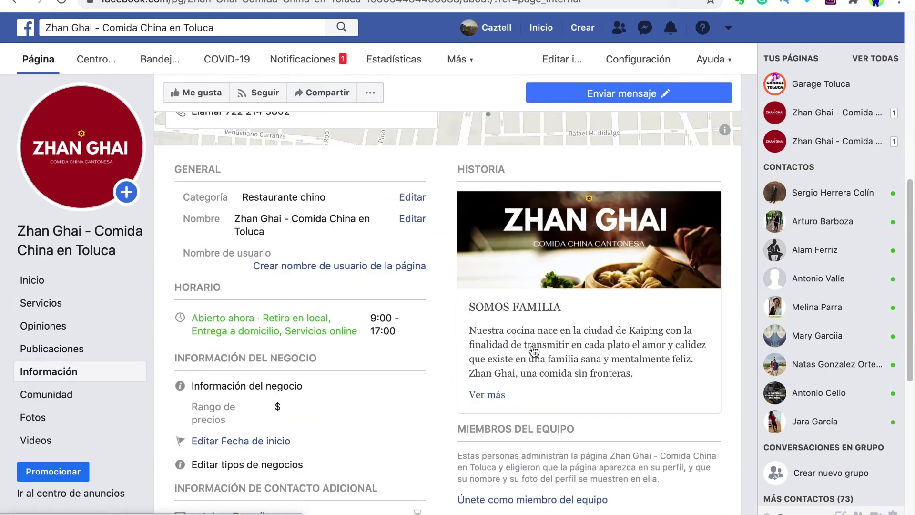
{"action": "scroll", "coordinate": [359, 285], "scroll_direction": "down", "scroll_amount": 2}
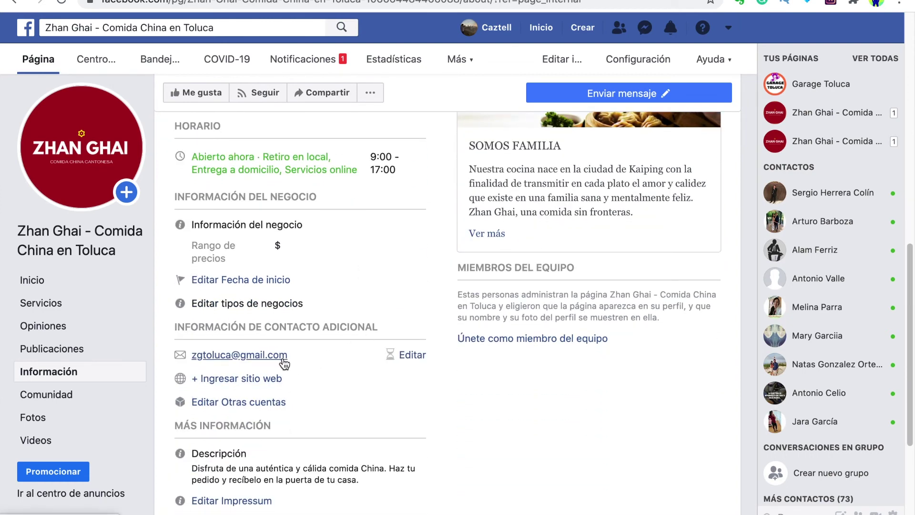
{"action": "scroll", "coordinate": [284, 364], "scroll_direction": "down", "scroll_amount": 2}
{"action": "scroll", "coordinate": [307, 316], "scroll_direction": "down", "scroll_amount": 3}
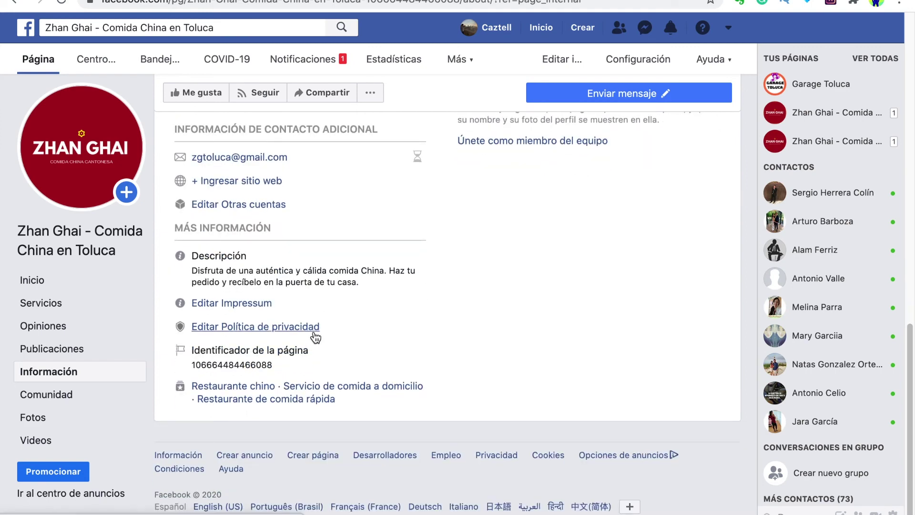
{"action": "scroll", "coordinate": [327, 314], "scroll_direction": "up", "scroll_amount": 3}
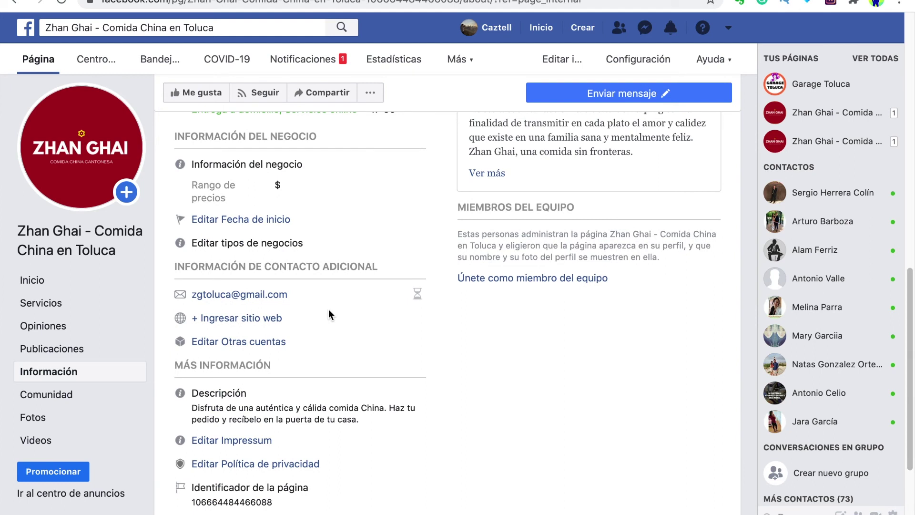
Go to the publications section of the Zhan Ghai page and view its existing post
{"action": "left_click", "coordinate": [67, 282]}
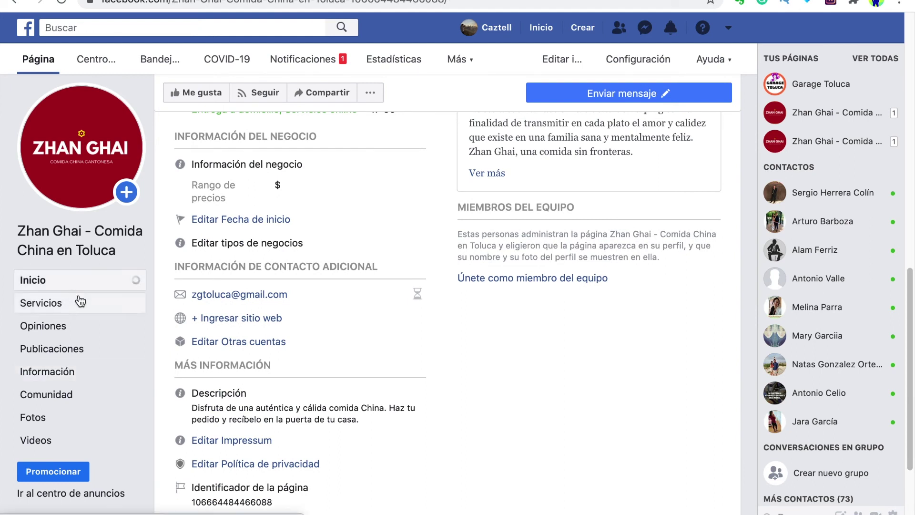
{"action": "left_click", "coordinate": [75, 350]}
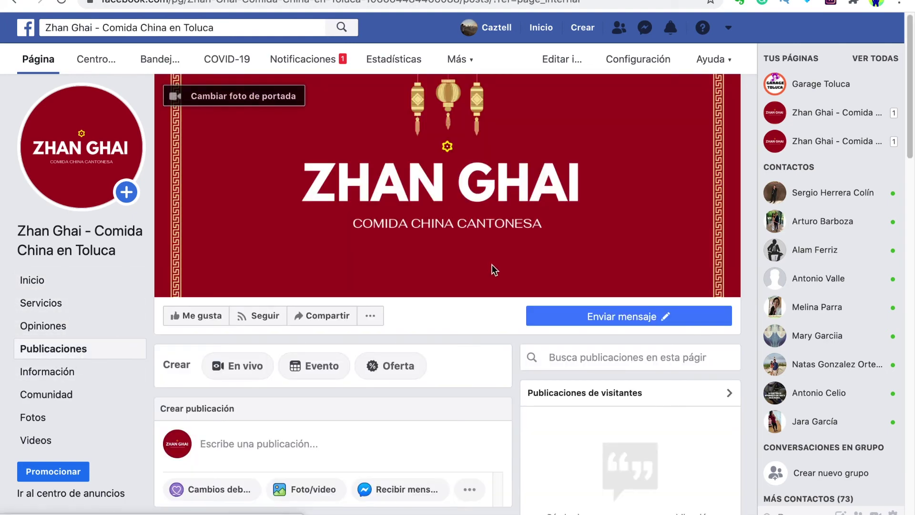
{"action": "scroll", "coordinate": [492, 264], "scroll_direction": "down", "scroll_amount": 5}
{"action": "scroll", "coordinate": [501, 282], "scroll_direction": "down", "scroll_amount": 2}
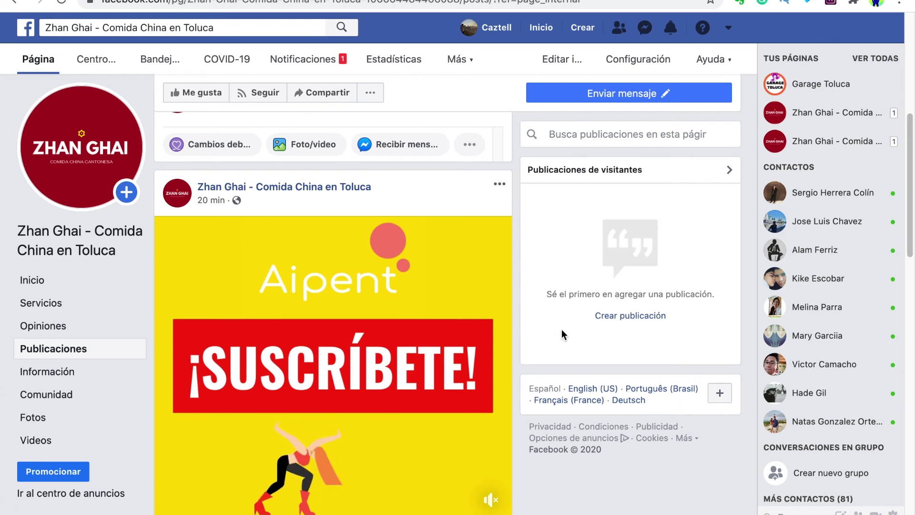
Start a new photo post on the Zhan Ghai page and attach the image "Post one"
{"action": "left_click", "coordinate": [54, 288]}
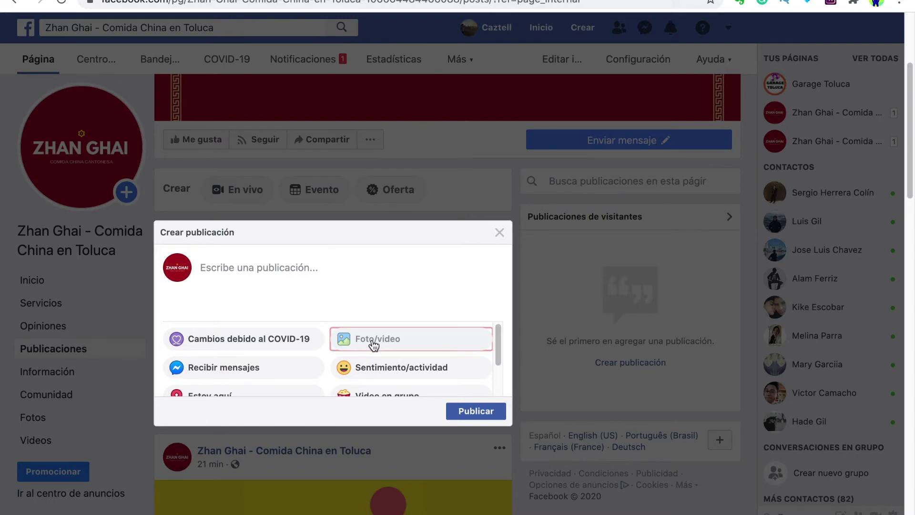
{"action": "left_click", "coordinate": [367, 339]}
{"action": "left_click", "coordinate": [311, 38]}
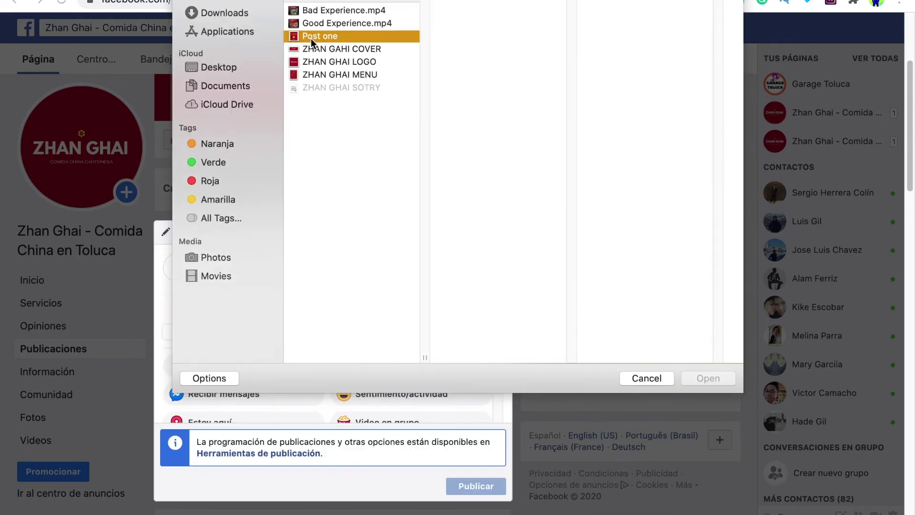
{"action": "left_click", "coordinate": [724, 377]}
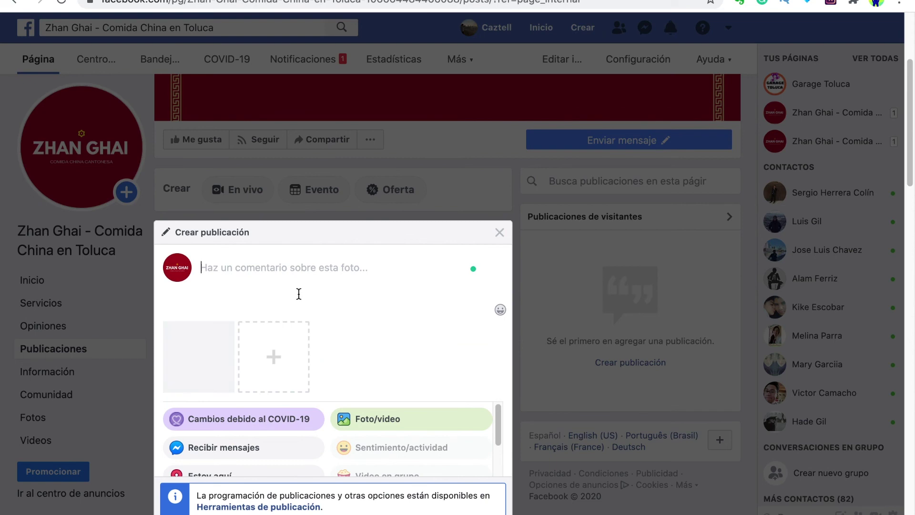
Write the photo post's caption as "El mejor lugar para ordenar comida China!"
{"action": "type", "text": "El mejor "}
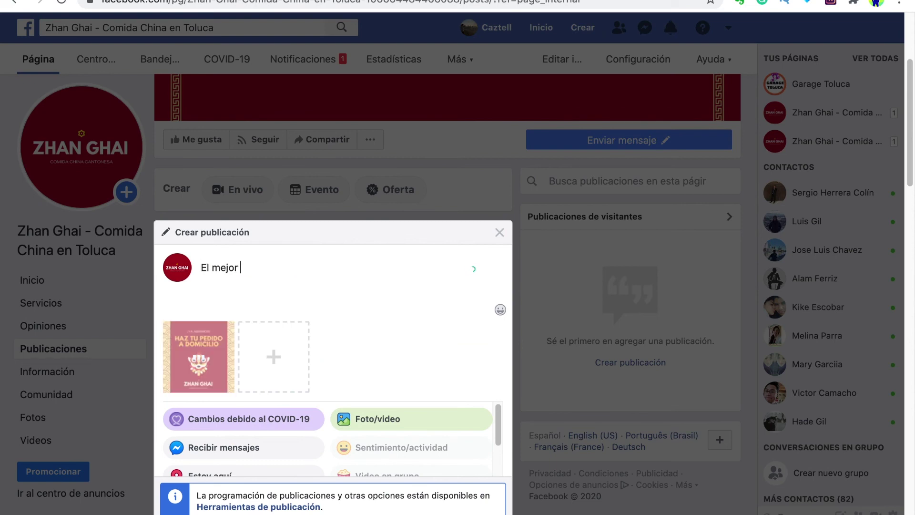
{"action": "type", "text": "lugar para "}
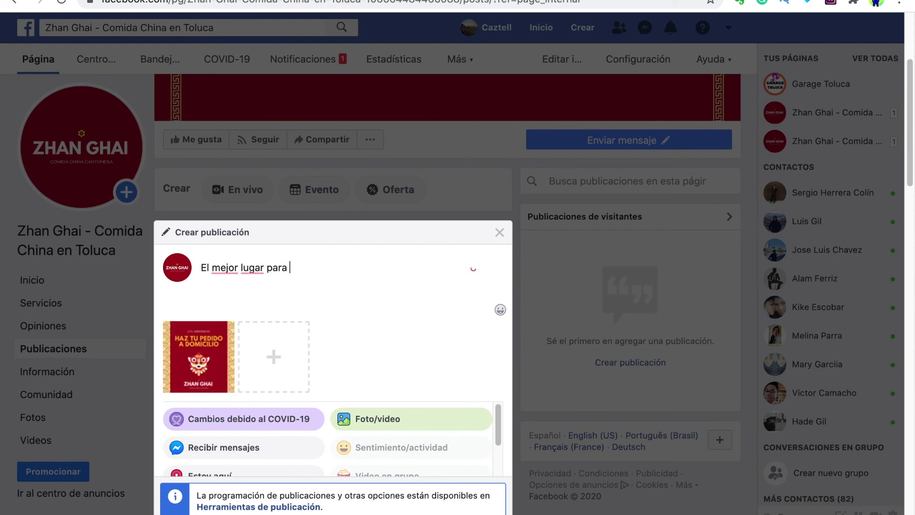
{"action": "type", "text": "ordern"}
{"action": "key", "text": "BackSpace"}
{"action": "key", "text": "BackSpace"}
{"action": "type", "text": "nar comida China!"}
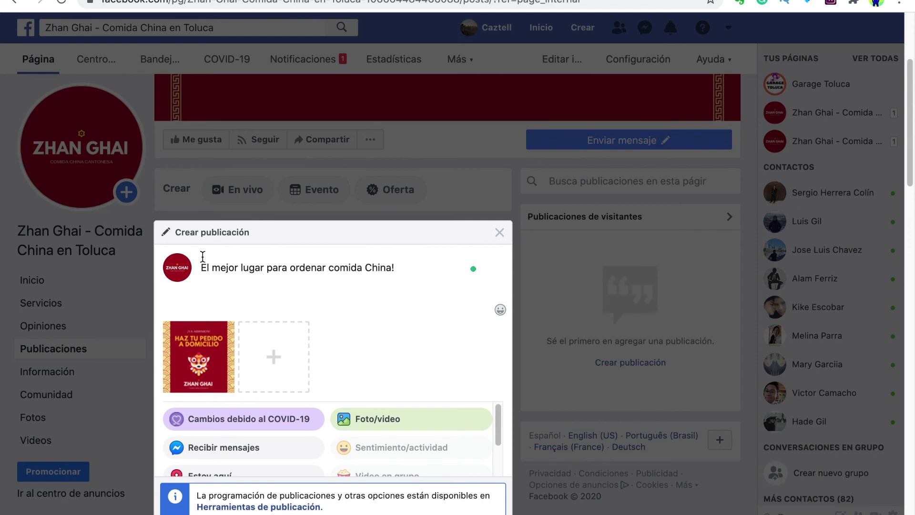
Add an opening "¡" to the caption and capitalise its words as "MEJOR" and "COMIDA"
{"action": "left_click", "coordinate": [204, 265]}
{"action": "type", "text": "¿"}
{"action": "key", "text": "BackSpace"}
{"action": "type", "text": "¡El "}
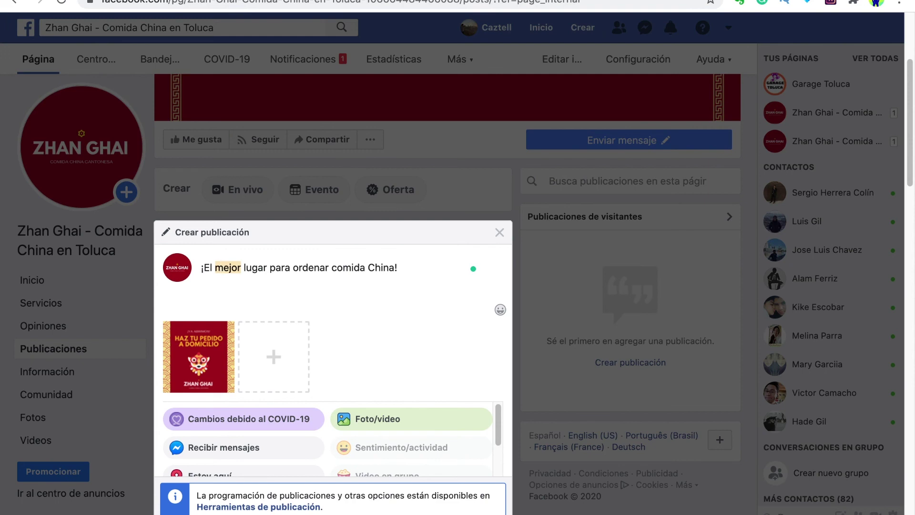
{"action": "type", "text": "MEJOR"}
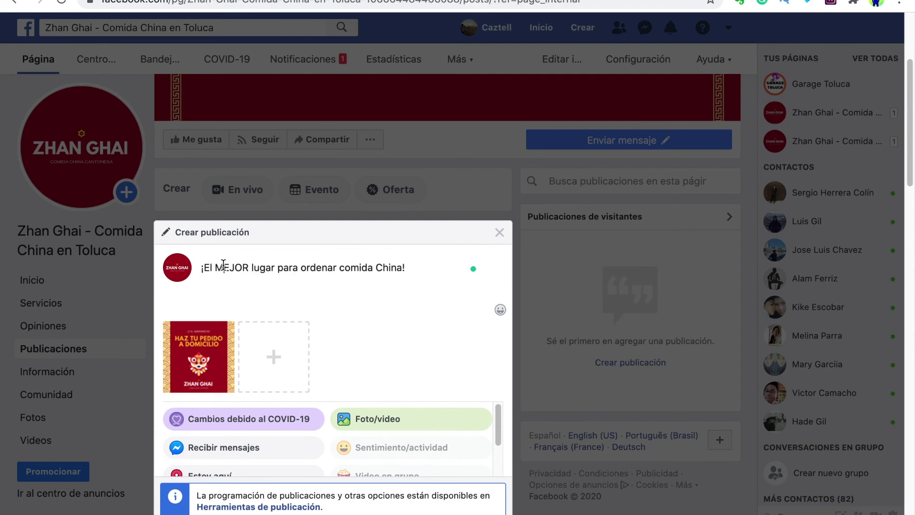
{"action": "double_click", "coordinate": [356, 267]}
{"action": "type", "text": "CO"}
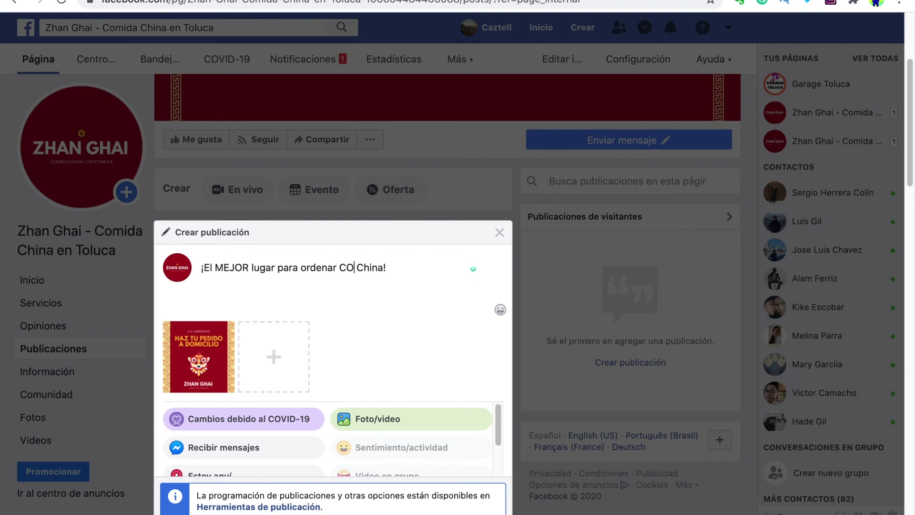
{"action": "type", "text": "MIDA"}
Add a red heart emoji at the end of the post's caption
{"action": "left_click", "coordinate": [435, 267]}
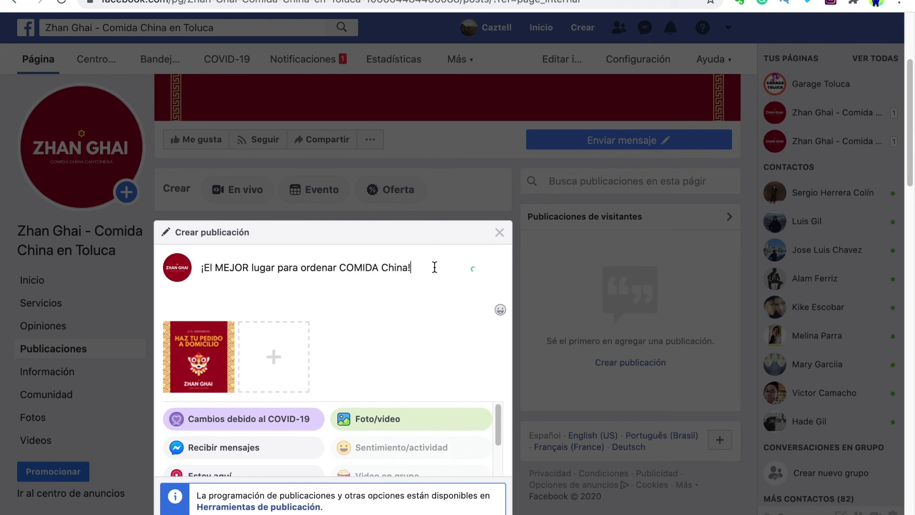
{"action": "key", "text": "ctrl+super+space"}
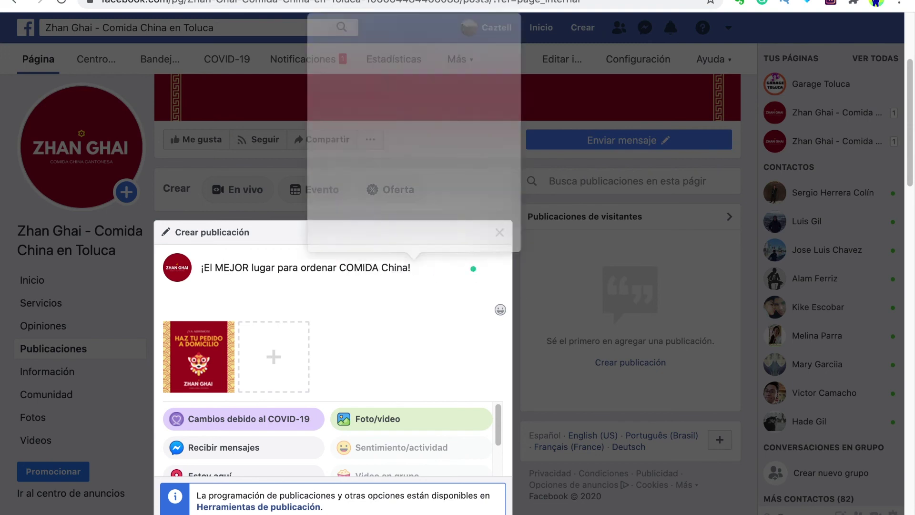
{"action": "left_click", "coordinate": [318, 78]}
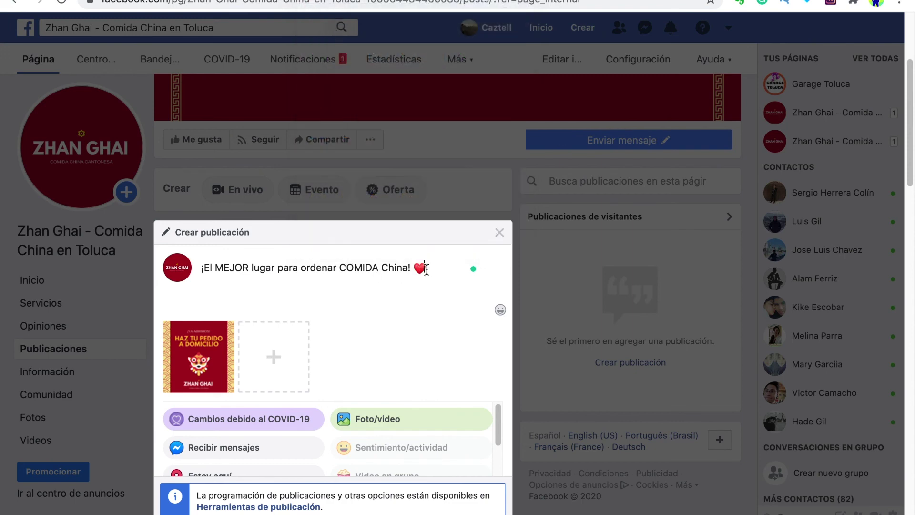
{"action": "key", "text": "ctrl+super+space"}
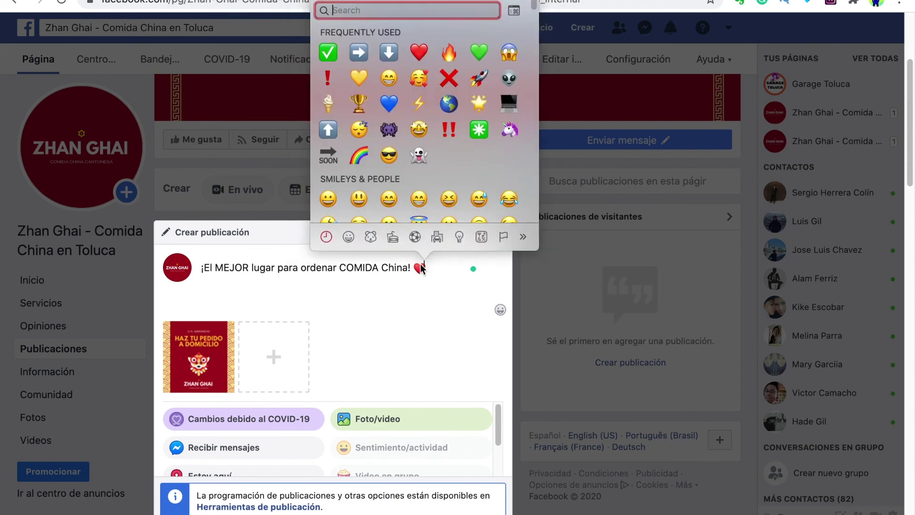
{"action": "left_click", "coordinate": [475, 51]}
{"action": "left_click_drag", "start_coordinate": [435, 268], "coordinate": [425, 270]}
{"action": "key", "text": "BackSpace"}
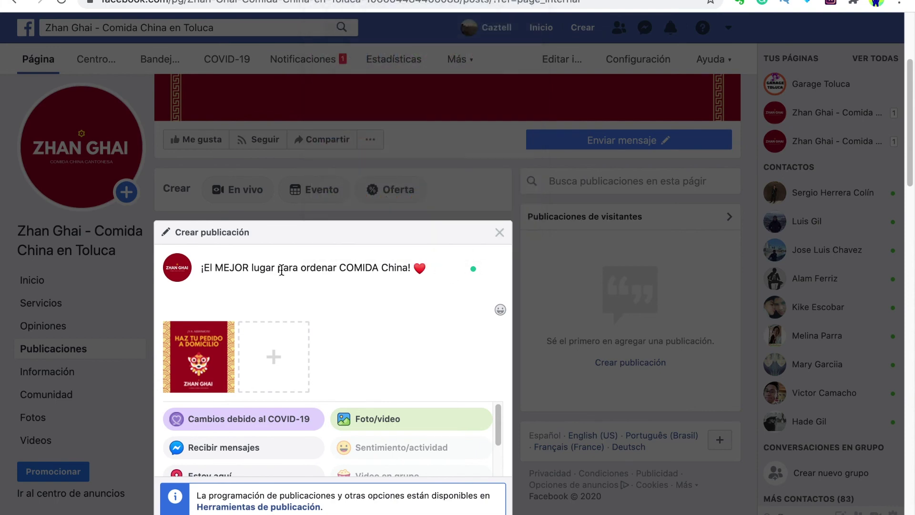
Publish the photo post with its caption on the Zhan Ghai page
{"action": "scroll", "coordinate": [405, 451], "scroll_direction": "down", "scroll_amount": 2}
{"action": "scroll", "coordinate": [405, 387], "scroll_direction": "up", "scroll_amount": 4}
{"action": "scroll", "coordinate": [404, 386], "scroll_direction": "down", "scroll_amount": 8}
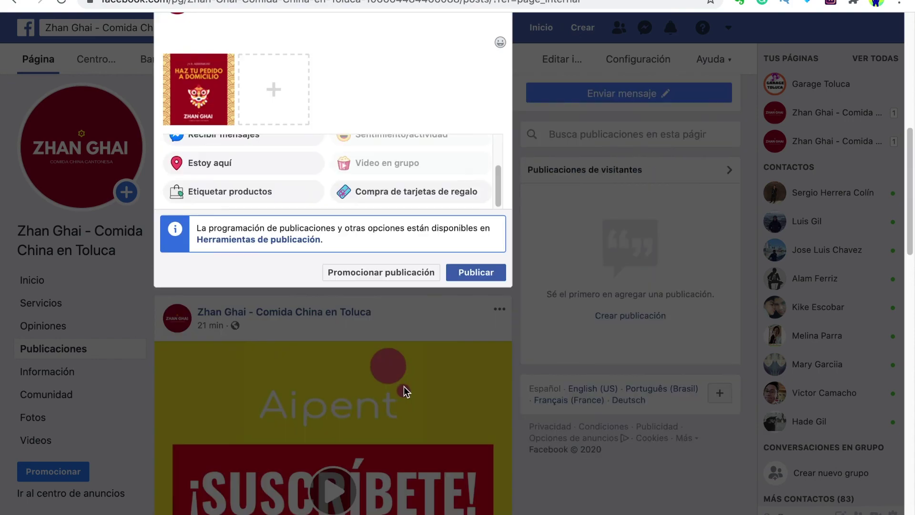
{"action": "left_click", "coordinate": [461, 282]}
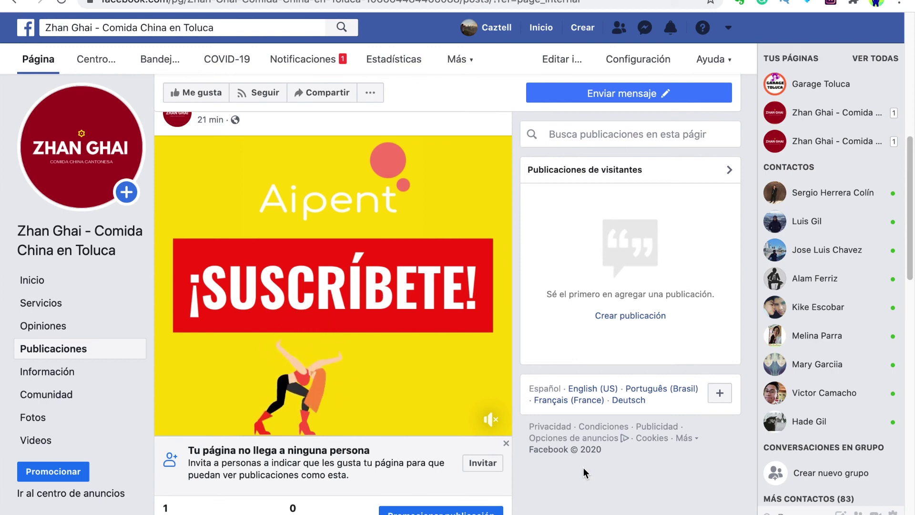
Reload the Zhan Ghai page's publications and examine the newly published home-delivery post, then open the page's home section
{"action": "scroll", "coordinate": [76, 381], "scroll_direction": "up", "scroll_amount": 5}
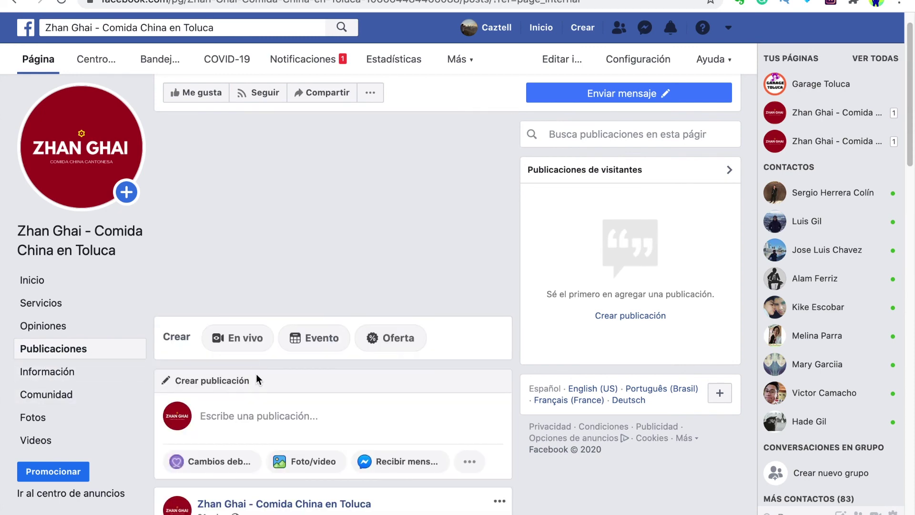
{"action": "left_click", "coordinate": [65, 356]}
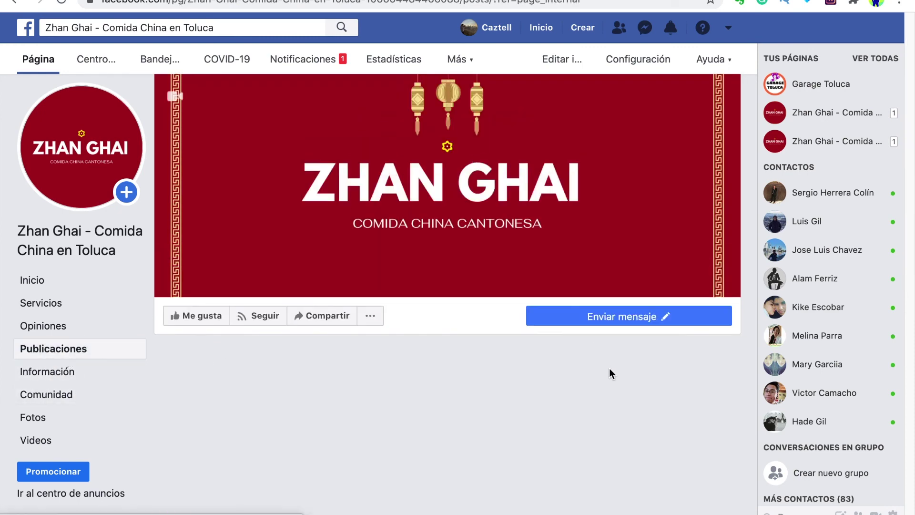
{"action": "scroll", "coordinate": [592, 382], "scroll_direction": "down", "scroll_amount": 10}
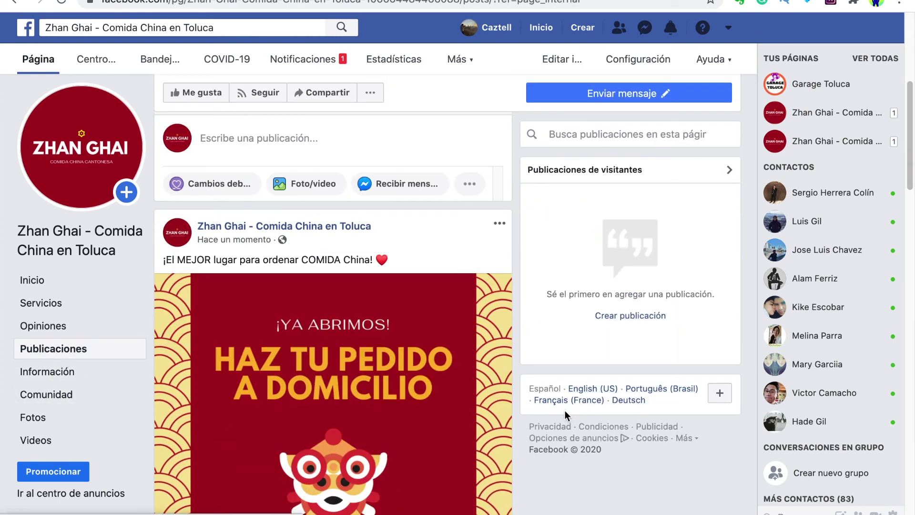
{"action": "scroll", "coordinate": [251, 251], "scroll_direction": "down", "scroll_amount": 1}
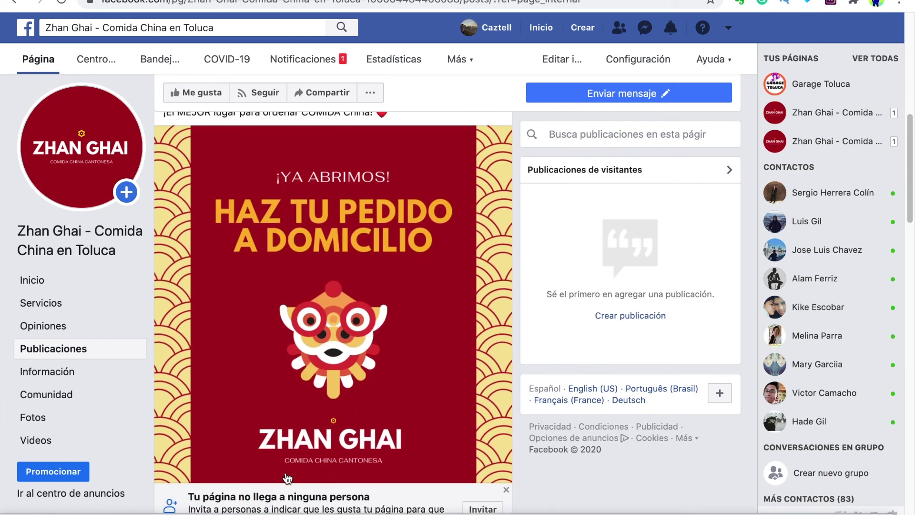
{"action": "scroll", "coordinate": [460, 451], "scroll_direction": "up", "scroll_amount": 5}
{"action": "scroll", "coordinate": [463, 451], "scroll_direction": "down", "scroll_amount": 3}
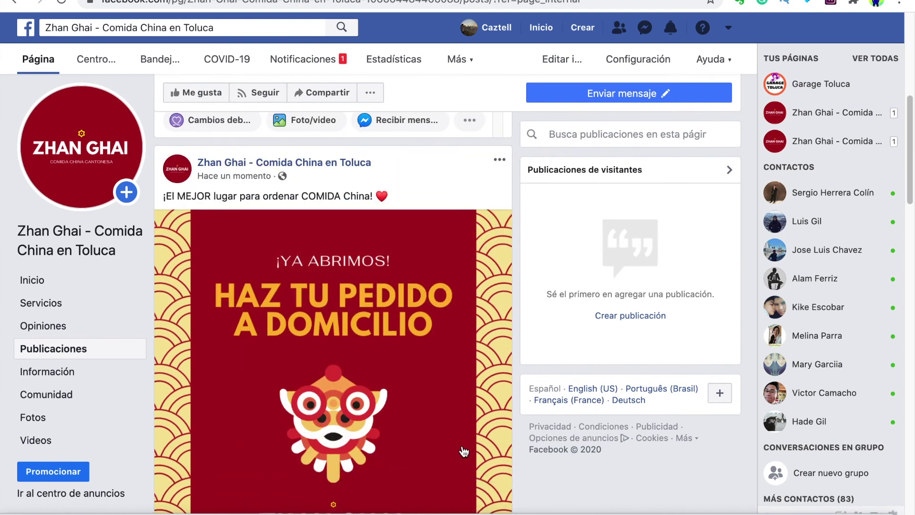
{"action": "scroll", "coordinate": [464, 451], "scroll_direction": "down", "scroll_amount": 2}
{"action": "scroll", "coordinate": [629, 362], "scroll_direction": "up", "scroll_amount": 10}
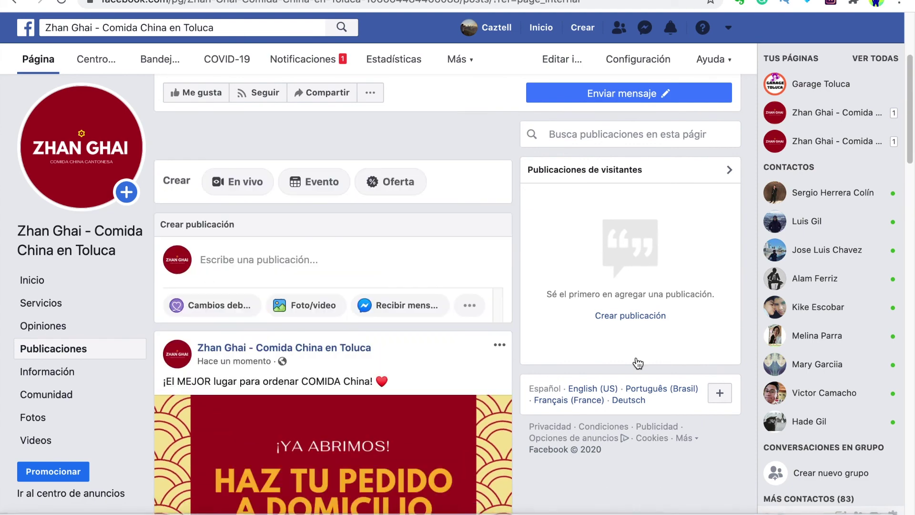
{"action": "scroll", "coordinate": [618, 399], "scroll_direction": "down", "scroll_amount": 7}
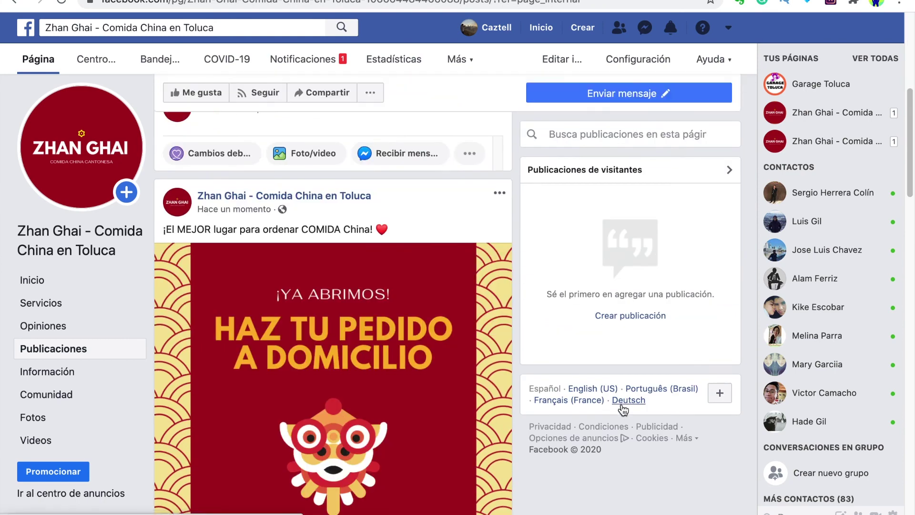
{"action": "left_click", "coordinate": [71, 293]}
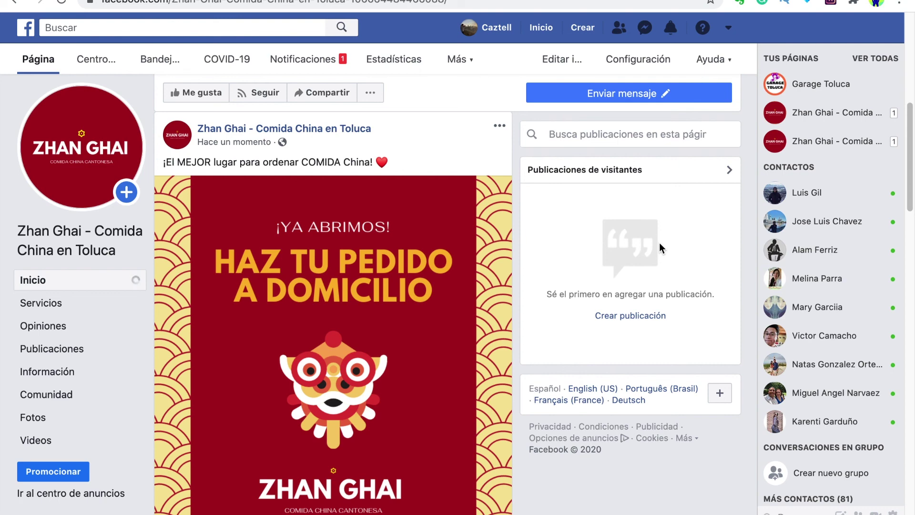
{"action": "scroll", "coordinate": [618, 257], "scroll_direction": "down", "scroll_amount": 2}
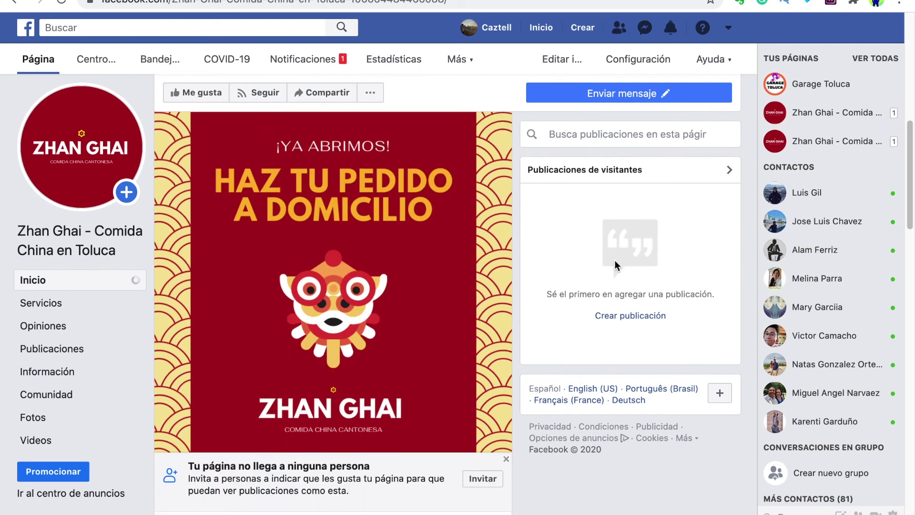